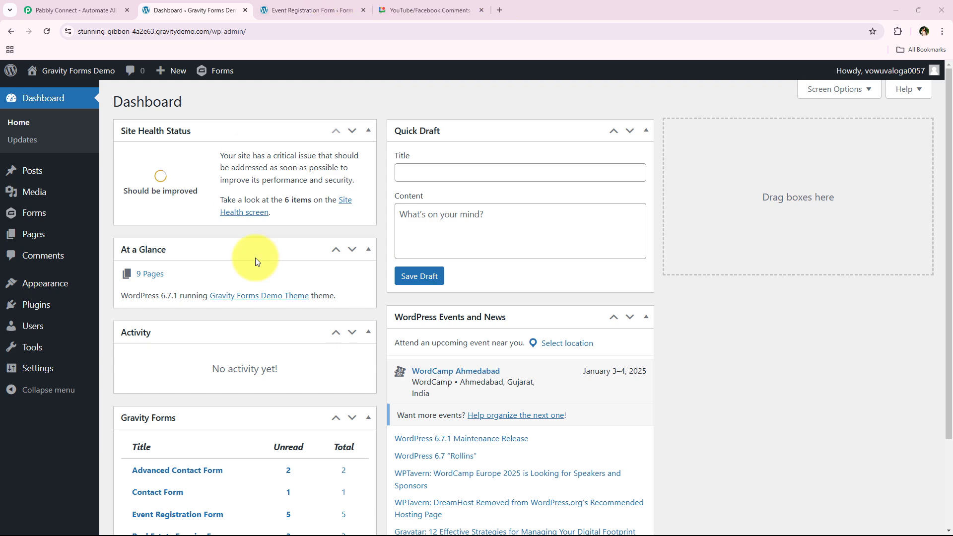
Open the Event Registration Form preview and advance through its prefilled contact details and event details pages
{"action": "left_click", "coordinate": [305, 10]}
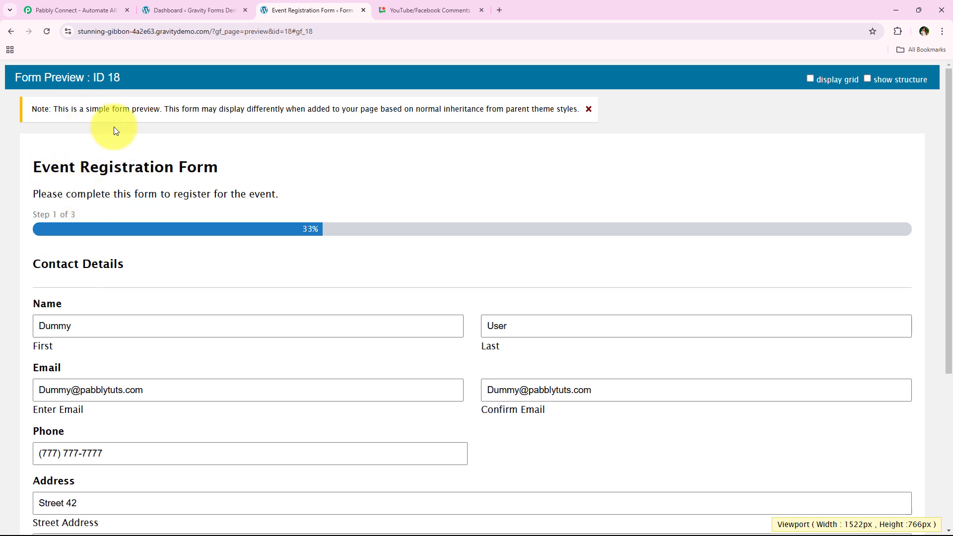
{"action": "left_click_drag", "start_coordinate": [23, 161], "coordinate": [234, 163]}
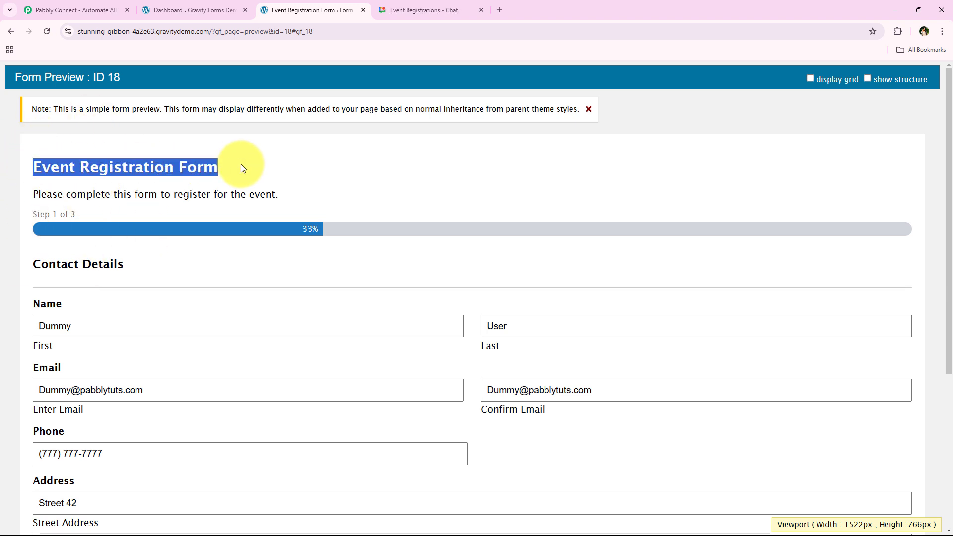
{"action": "left_click", "coordinate": [241, 167]}
{"action": "scroll", "coordinate": [288, 198], "scroll_direction": "down", "scroll_amount": 1}
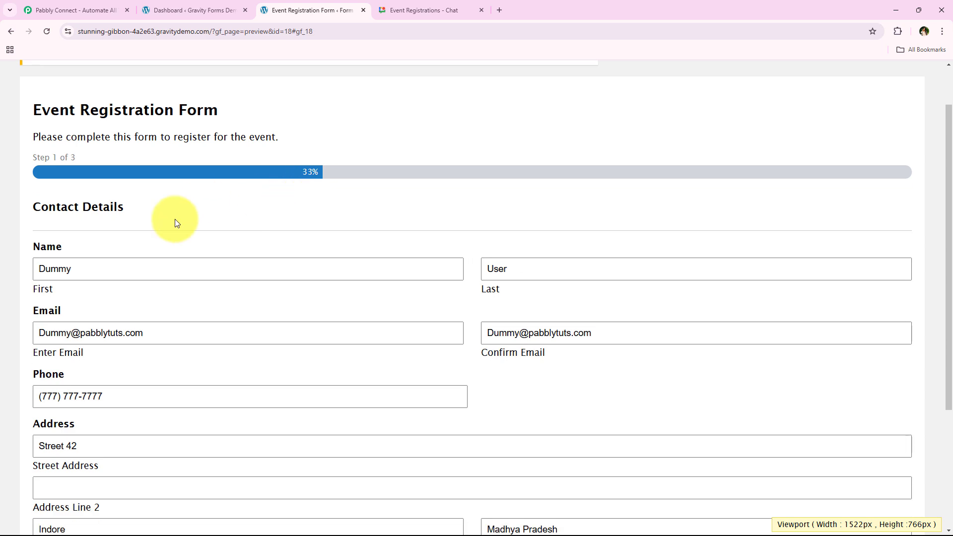
{"action": "scroll", "coordinate": [257, 289], "scroll_direction": "down", "scroll_amount": 4}
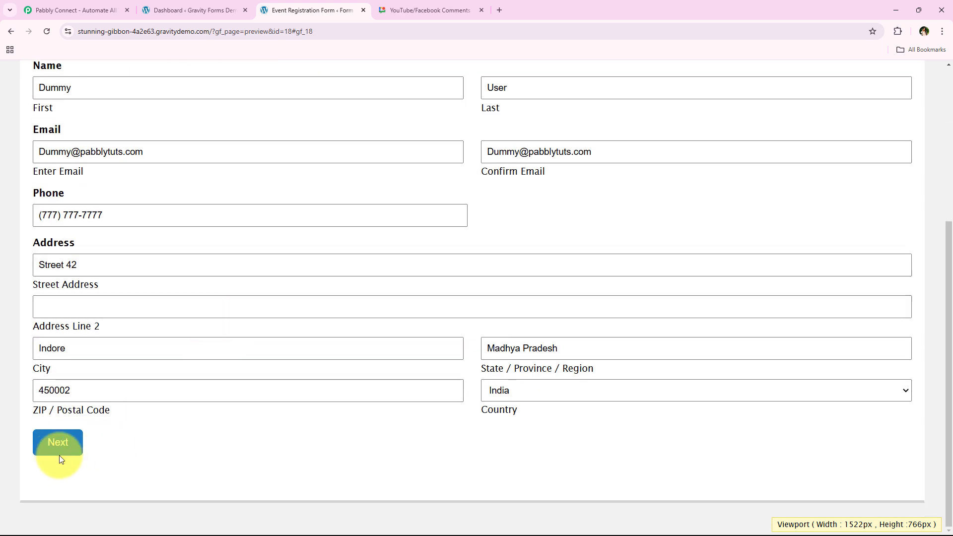
{"action": "left_click", "coordinate": [58, 453]}
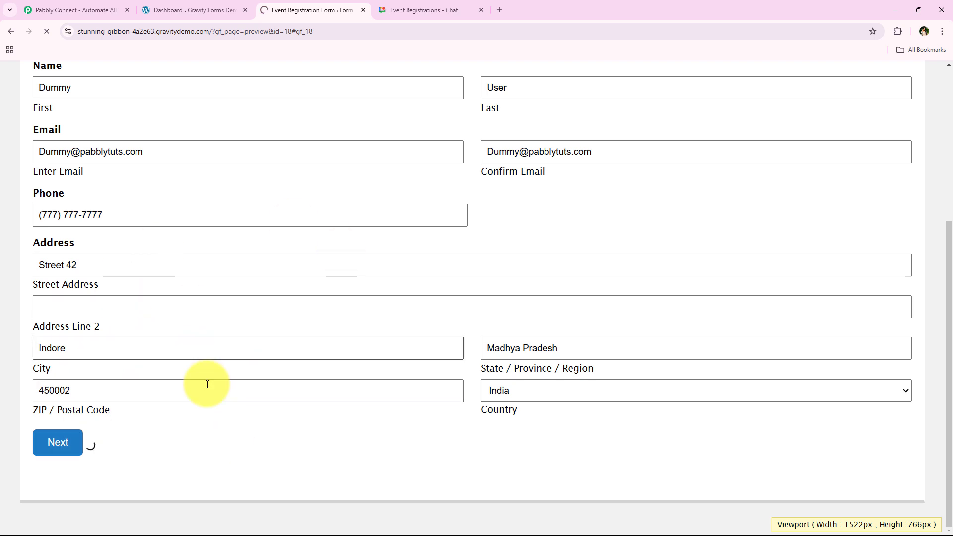
{"action": "left_click", "coordinate": [139, 457]}
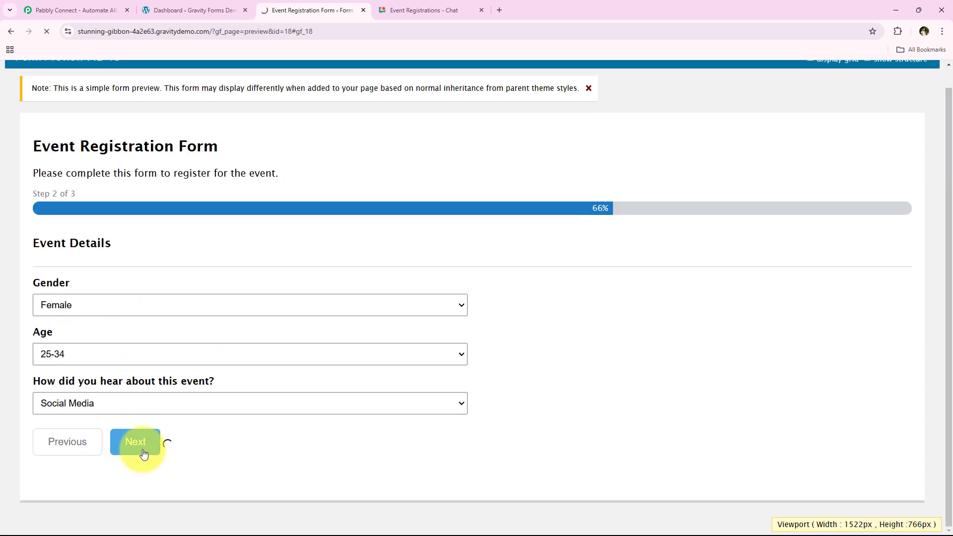
Fill in the payment details with a saved credit card and submit the event registration form
{"action": "left_click", "coordinate": [156, 348]}
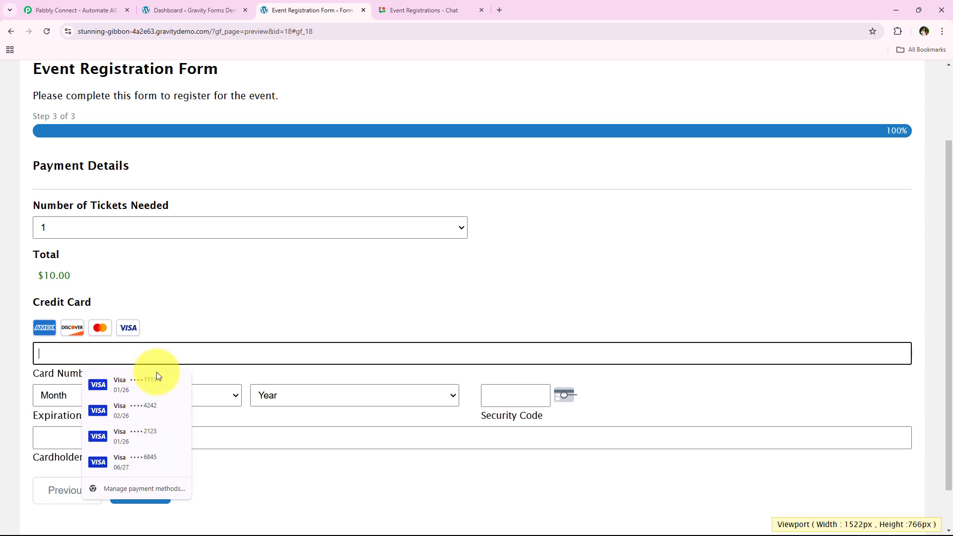
{"action": "left_click", "coordinate": [154, 375]}
{"action": "left_click", "coordinate": [168, 501]}
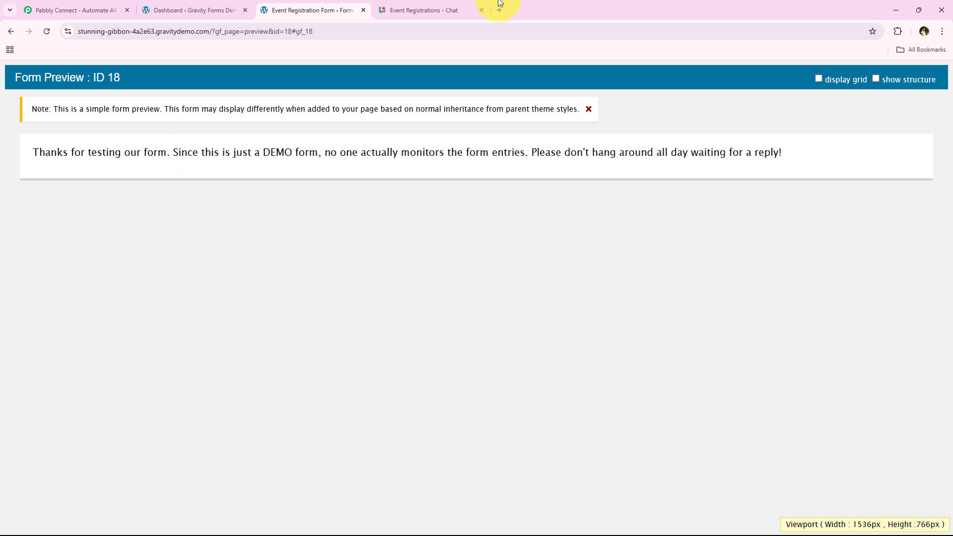
Check the Event Registrations space in Google Chat for the new event registration alert
{"action": "left_click", "coordinate": [434, 11]}
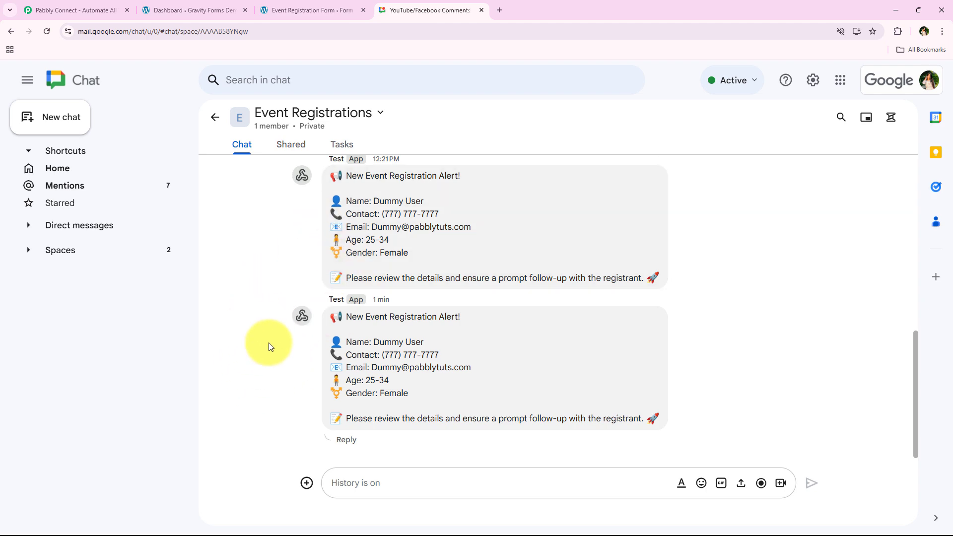
{"action": "left_click", "coordinate": [164, 10]}
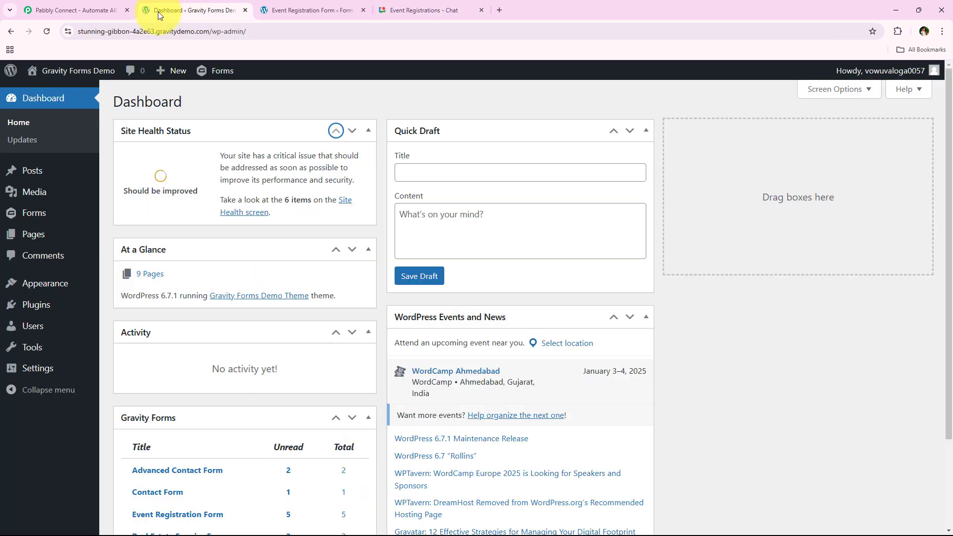
{"action": "left_click", "coordinate": [445, 4]}
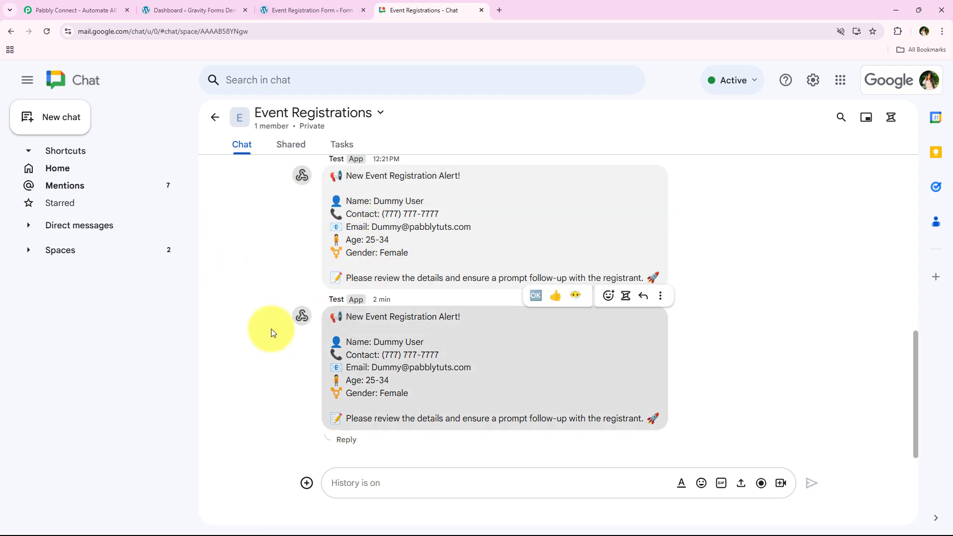
Switch to the Pabbly Connect website, dismiss the Black Friday offer and sign in to the account
{"action": "left_click", "coordinate": [71, 7]}
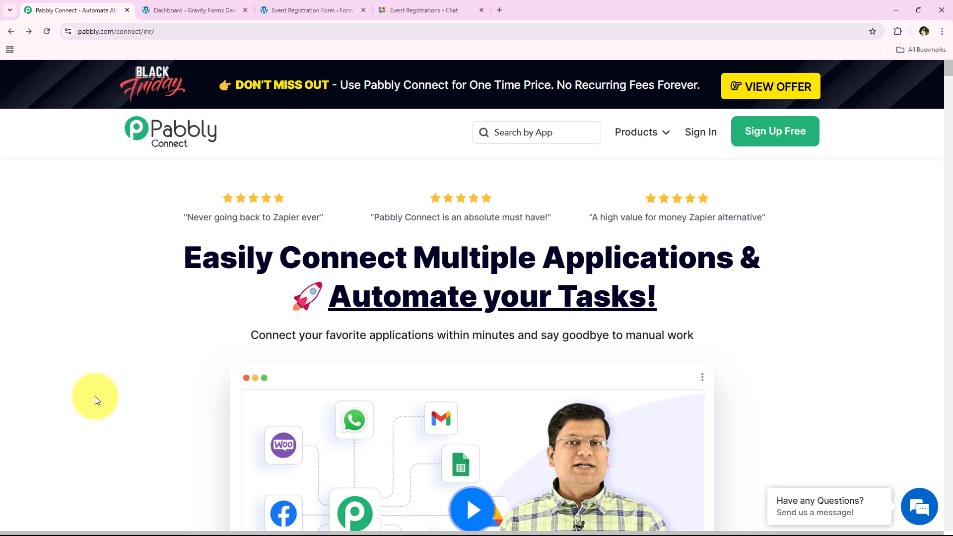
{"action": "mouse_move", "coordinate": [197, 48]}
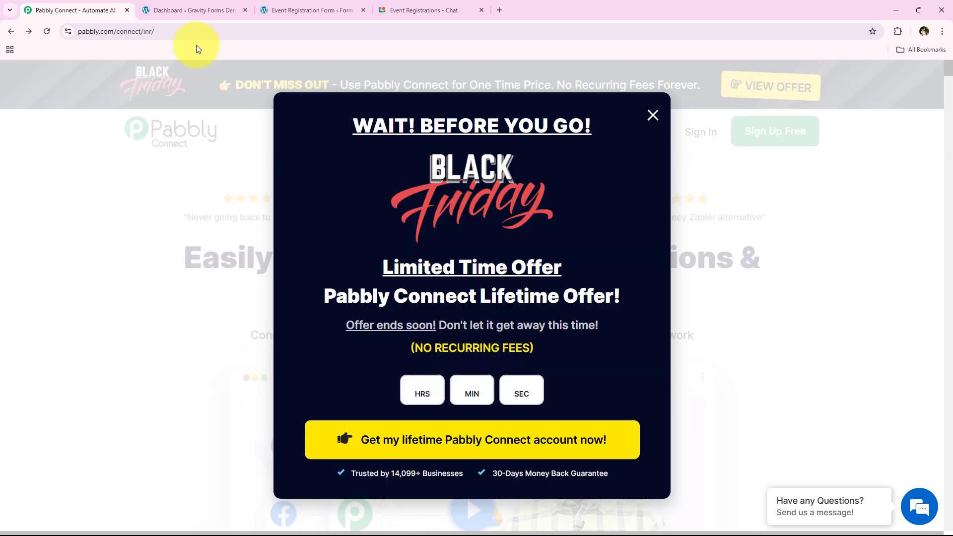
{"action": "left_click", "coordinate": [651, 116]}
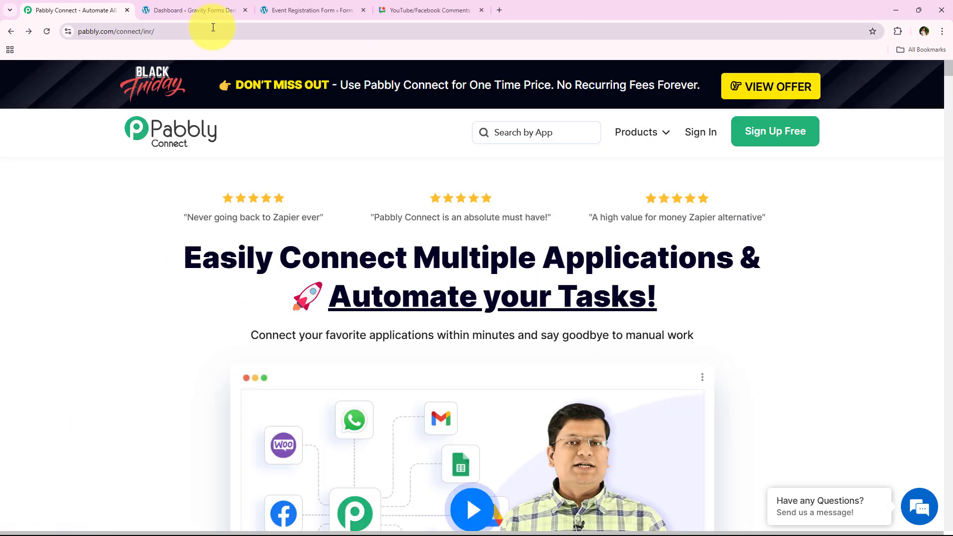
{"action": "left_click", "coordinate": [213, 27]}
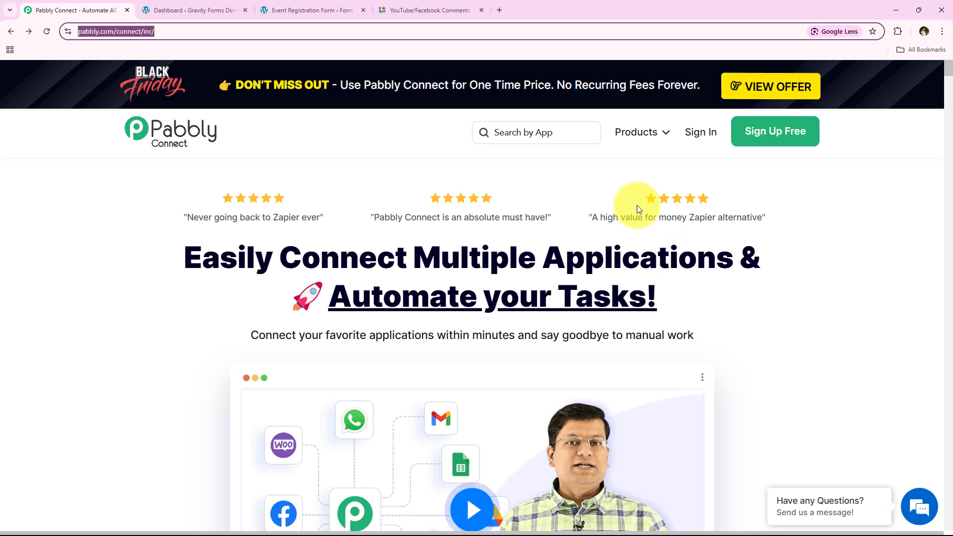
{"action": "left_click", "coordinate": [702, 138]}
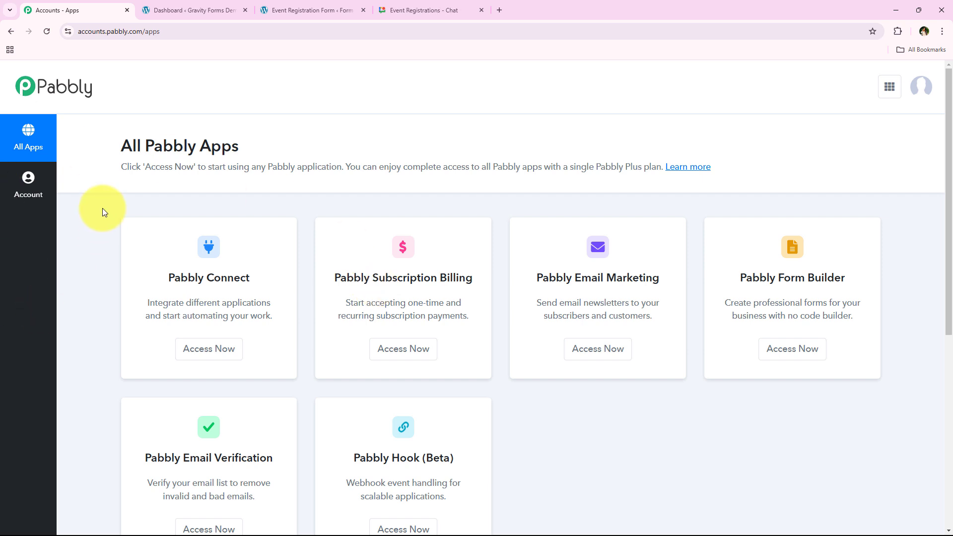
Access Pabbly Connect from the All Pabbly Apps page
{"action": "left_click_drag", "start_coordinate": [165, 278], "coordinate": [258, 284]}
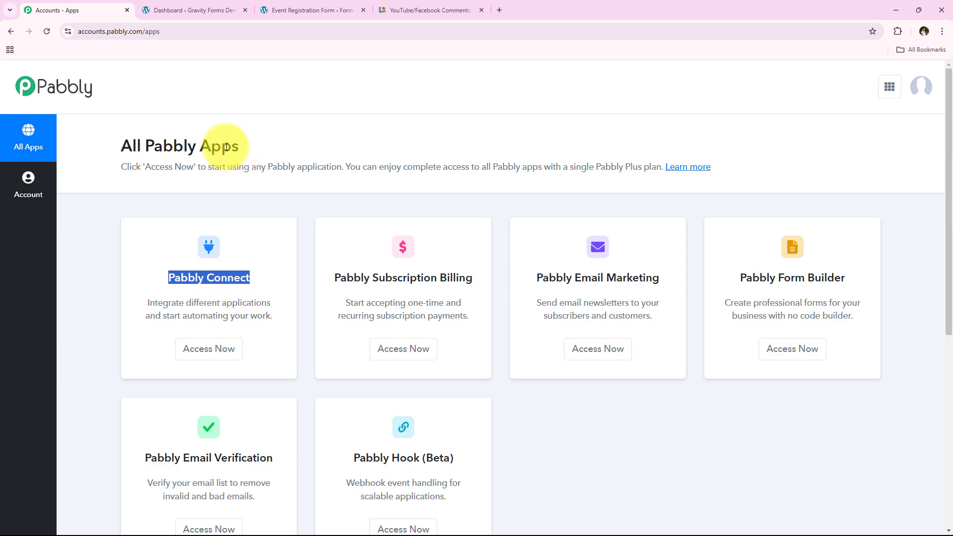
{"action": "left_click", "coordinate": [193, 9]}
{"action": "left_click", "coordinate": [387, 8]}
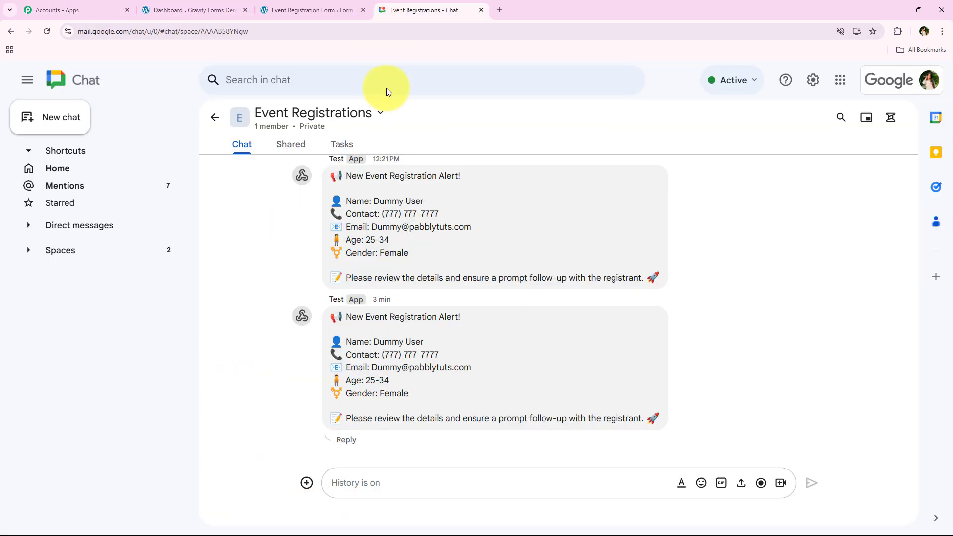
{"action": "left_click", "coordinate": [85, 6]}
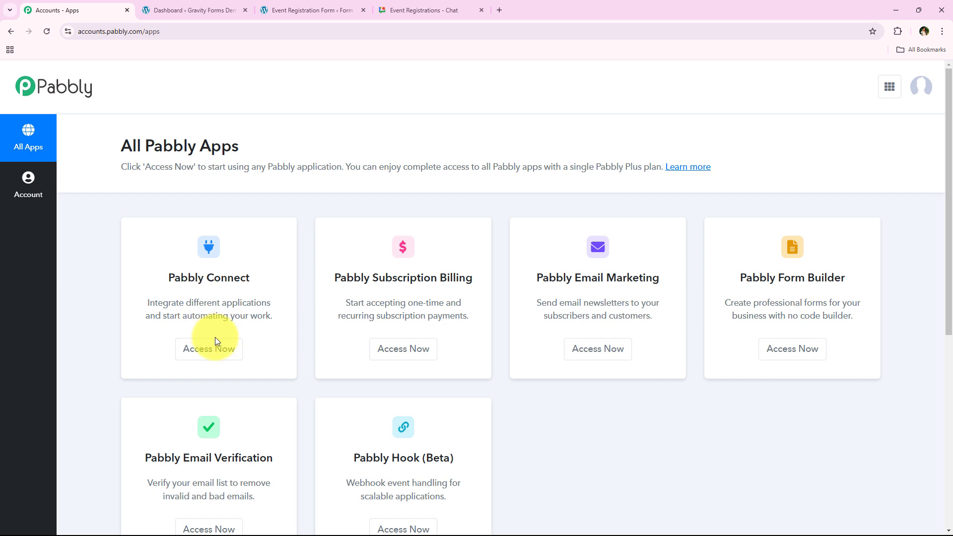
{"action": "left_click", "coordinate": [216, 340]}
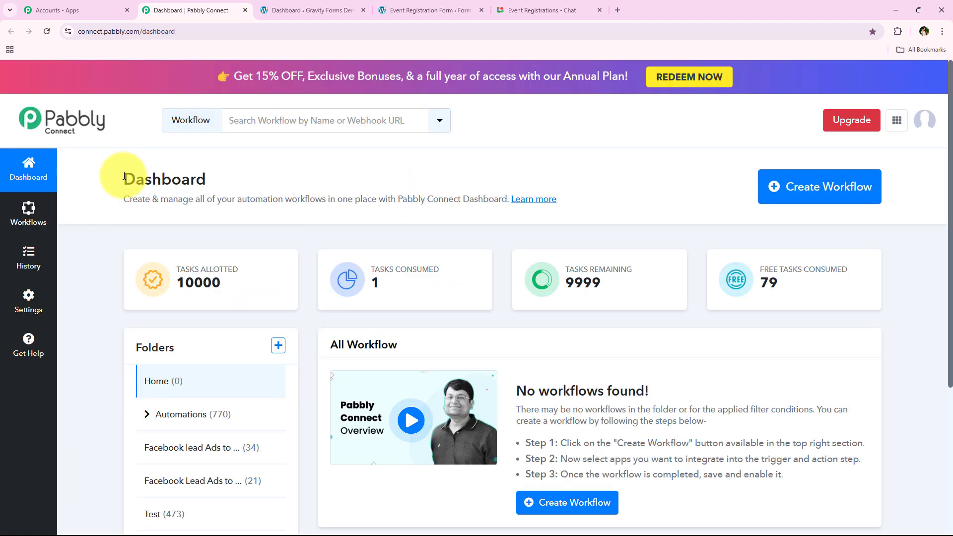
Create a workflow named "How to Notify Team on Google Chat for Gravity Forms Submission | Gravity Forms to Google Chat" in the Automations folder
{"action": "left_click", "coordinate": [789, 185]}
{"action": "left_click_drag", "start_coordinate": [425, 249], "coordinate": [329, 242]}
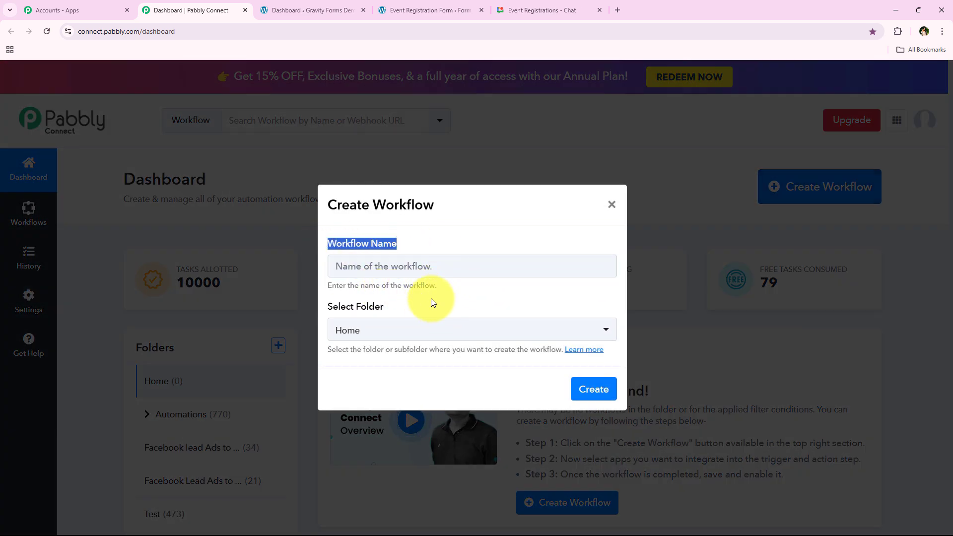
{"action": "left_click_drag", "start_coordinate": [432, 301], "coordinate": [323, 305]}
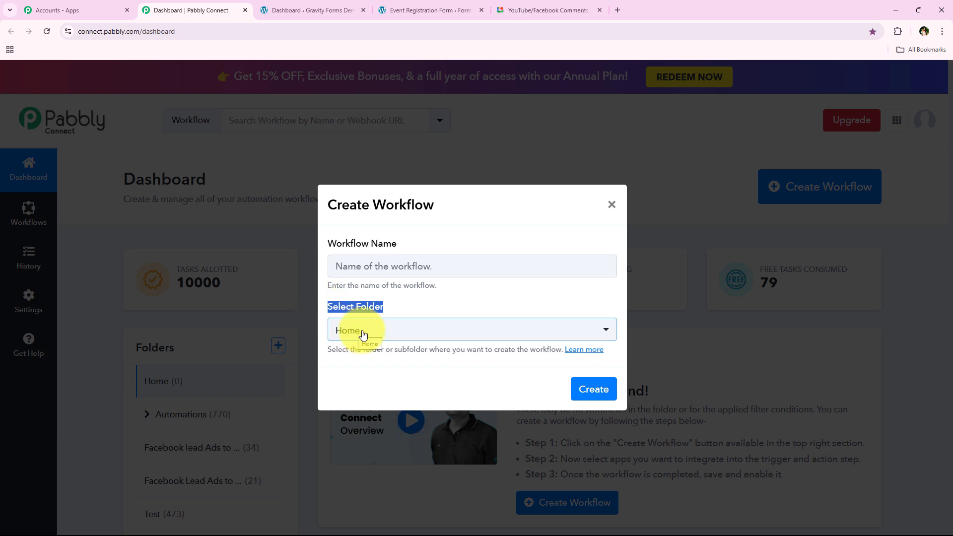
{"action": "left_click", "coordinate": [403, 337]}
{"action": "left_click", "coordinate": [358, 170]}
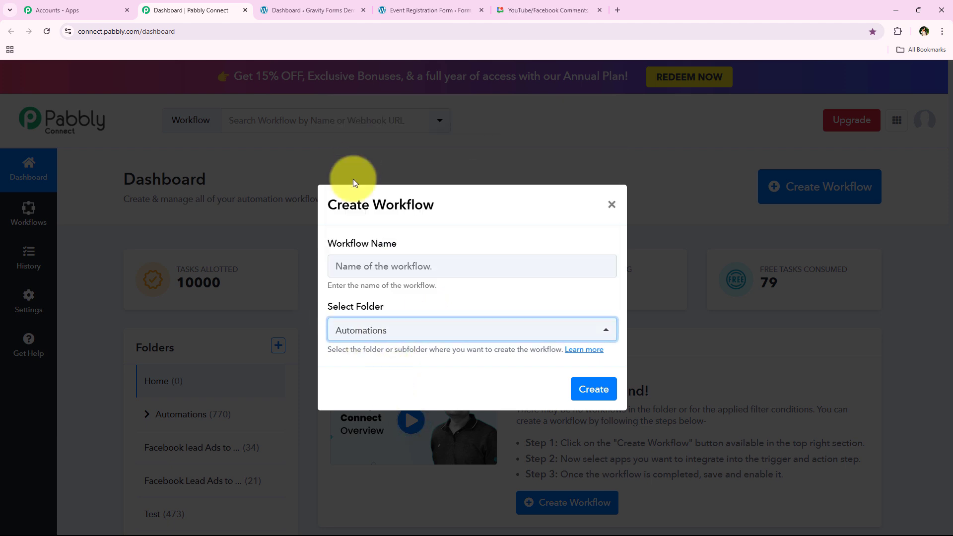
{"action": "left_click", "coordinate": [425, 265]}
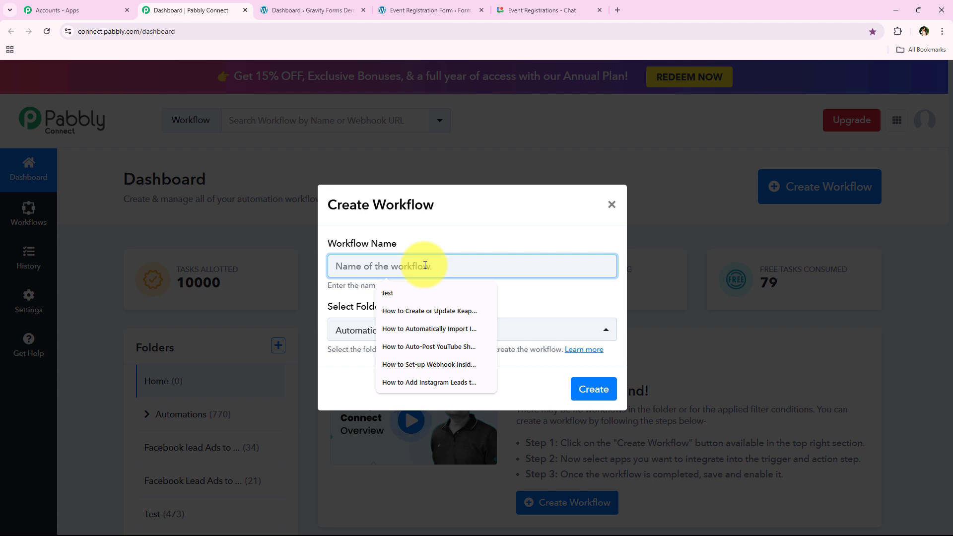
{"action": "type", "text": "How to Notify Team on Google Chat for Gravity Forms Submission | Gravity Forms to Google Chat"}
{"action": "left_click_drag", "start_coordinate": [336, 266], "coordinate": [691, 261]}
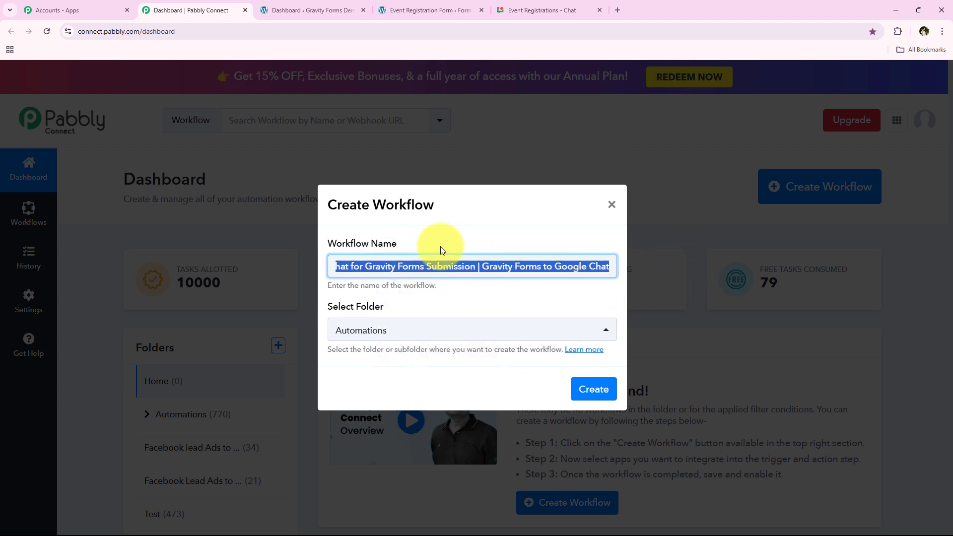
{"action": "left_click", "coordinate": [606, 387]}
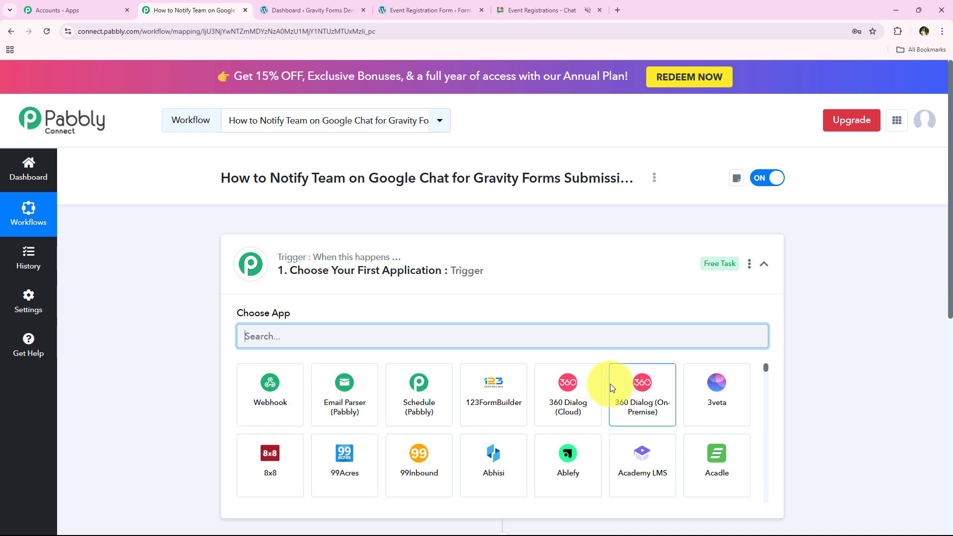
Set the workflow's trigger application to Gravity Forms with New Response as the trigger event
{"action": "left_click", "coordinate": [519, 260]}
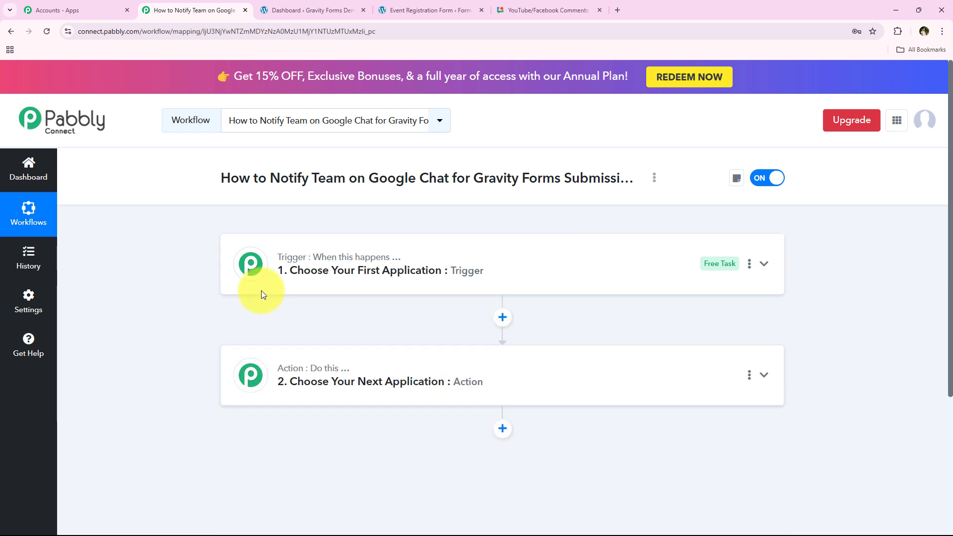
{"action": "mouse_move", "coordinate": [268, 265]}
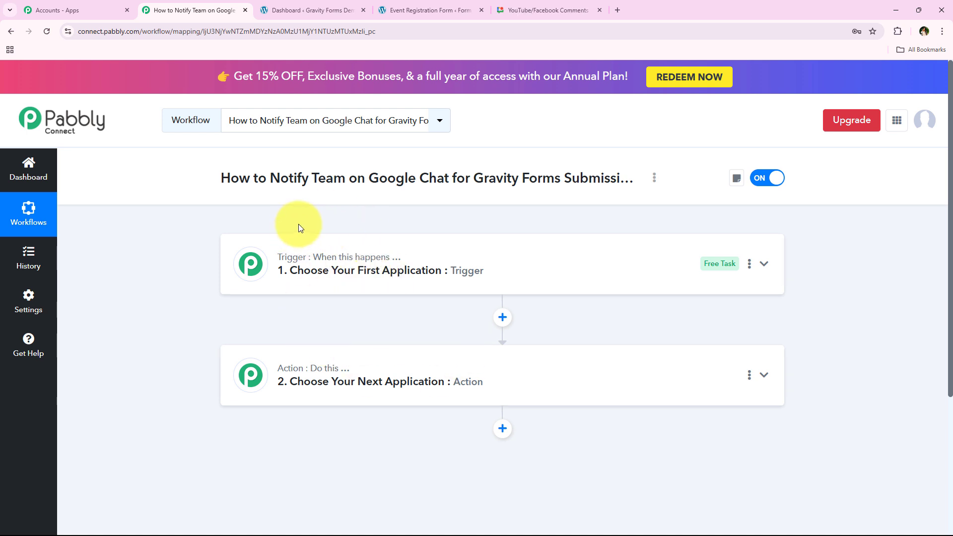
{"action": "left_click", "coordinate": [306, 271]}
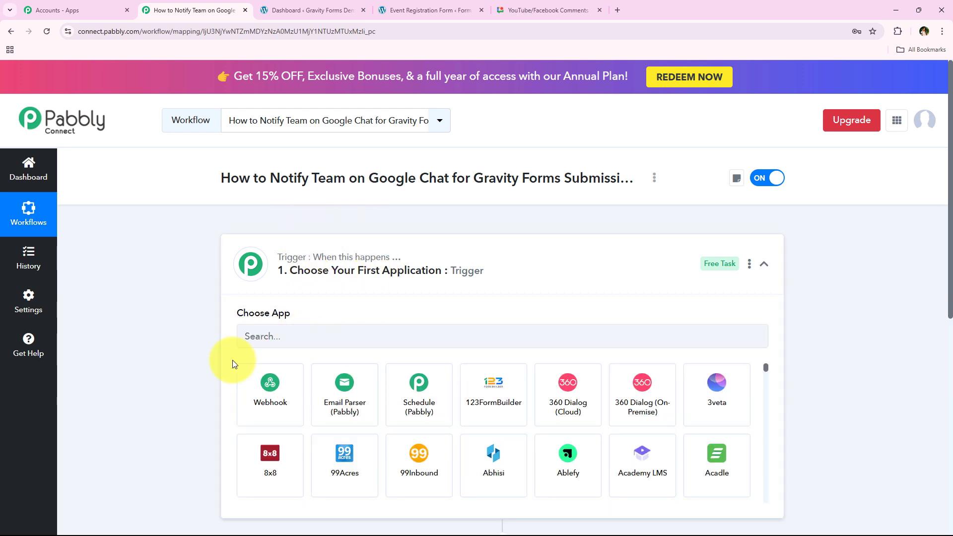
{"action": "left_click", "coordinate": [345, 336]}
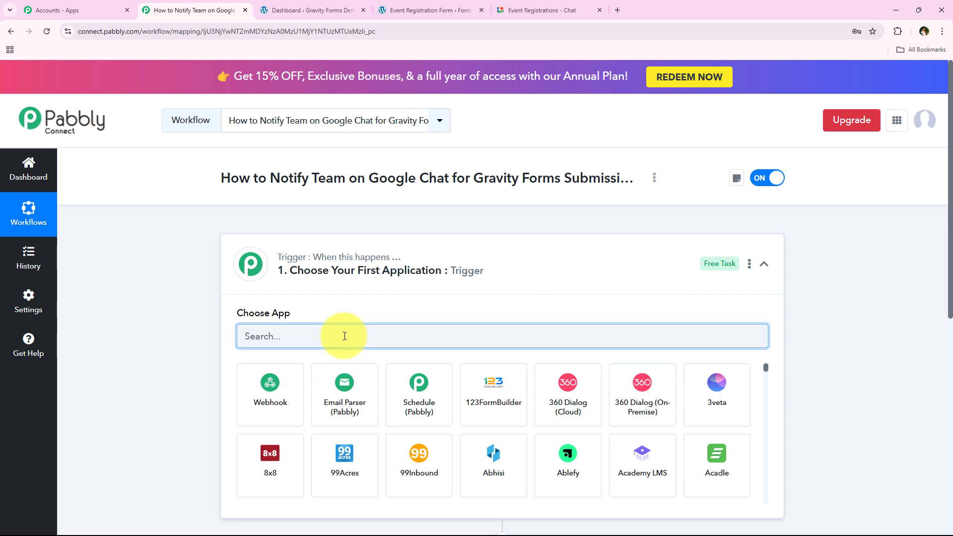
{"action": "type", "text": "Gra"}
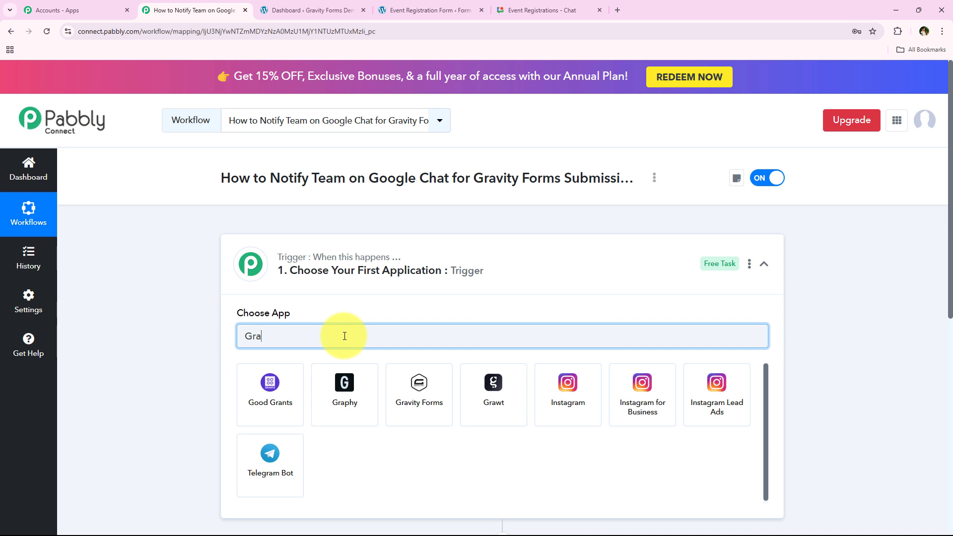
{"action": "type", "text": "vity"}
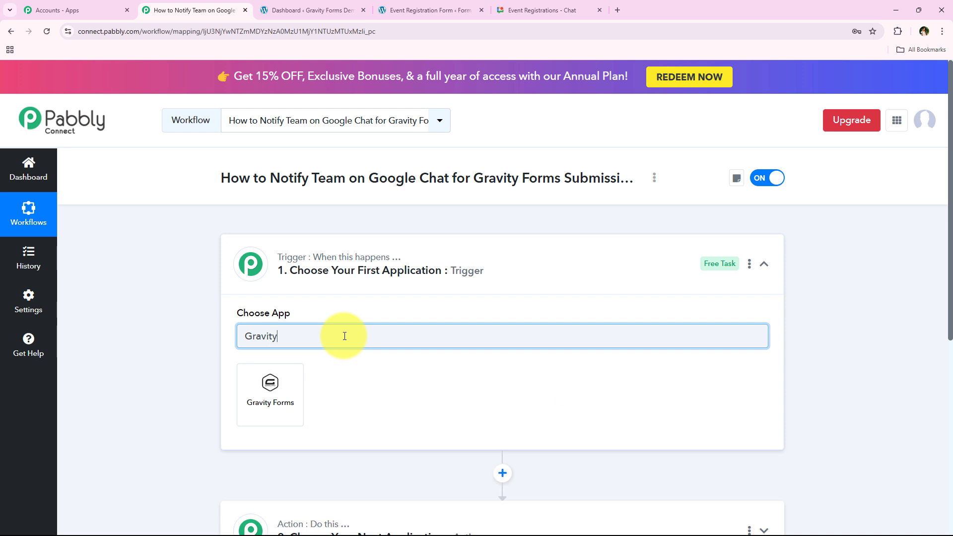
{"action": "left_click", "coordinate": [281, 372]}
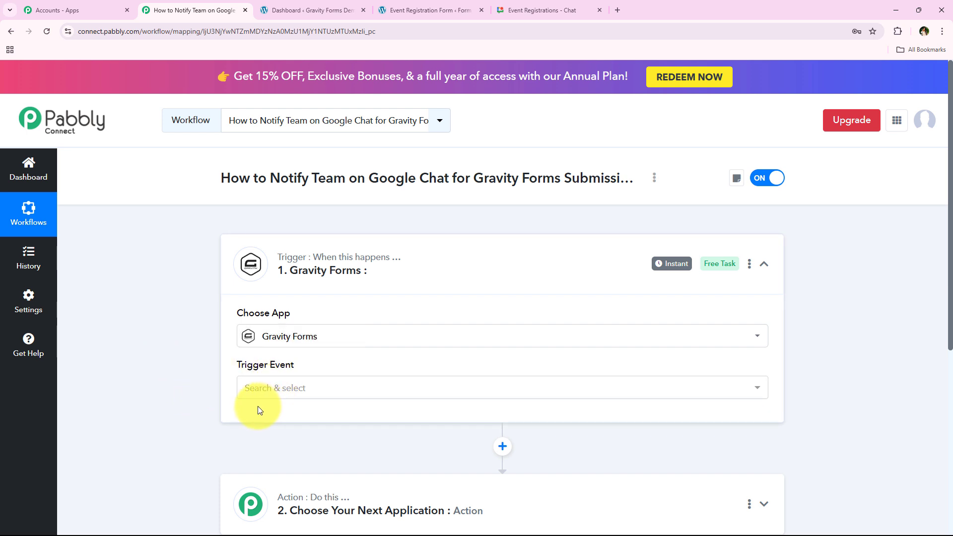
{"action": "left_click", "coordinate": [263, 394]}
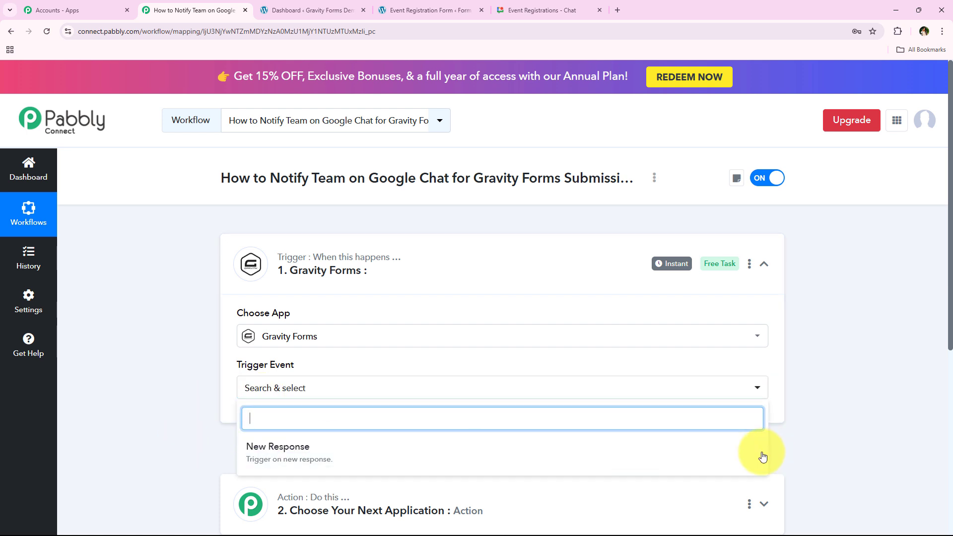
{"action": "left_click", "coordinate": [729, 455]}
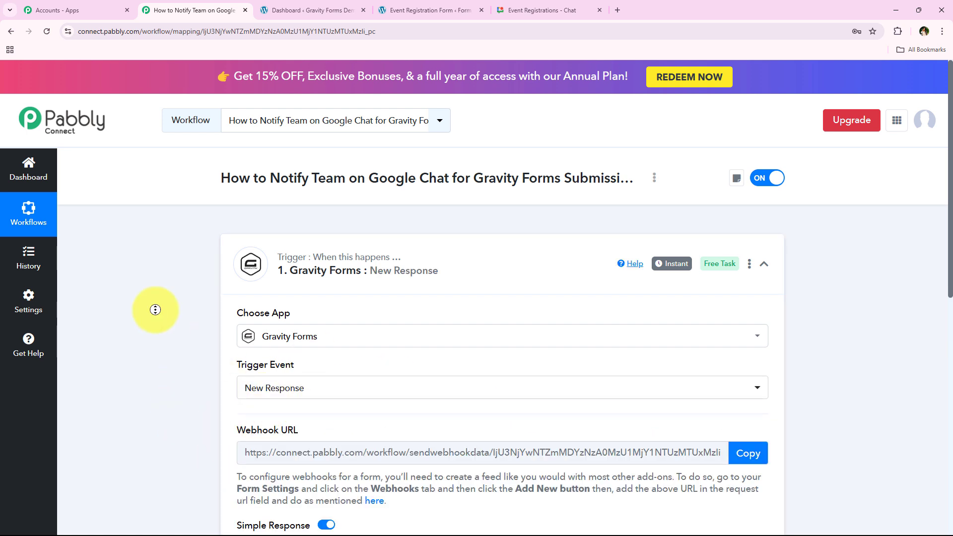
Copy the webhook URL from the Gravity Forms trigger and switch to the WordPress admin site
{"action": "scroll", "coordinate": [154, 355], "scroll_direction": "down", "scroll_amount": 2}
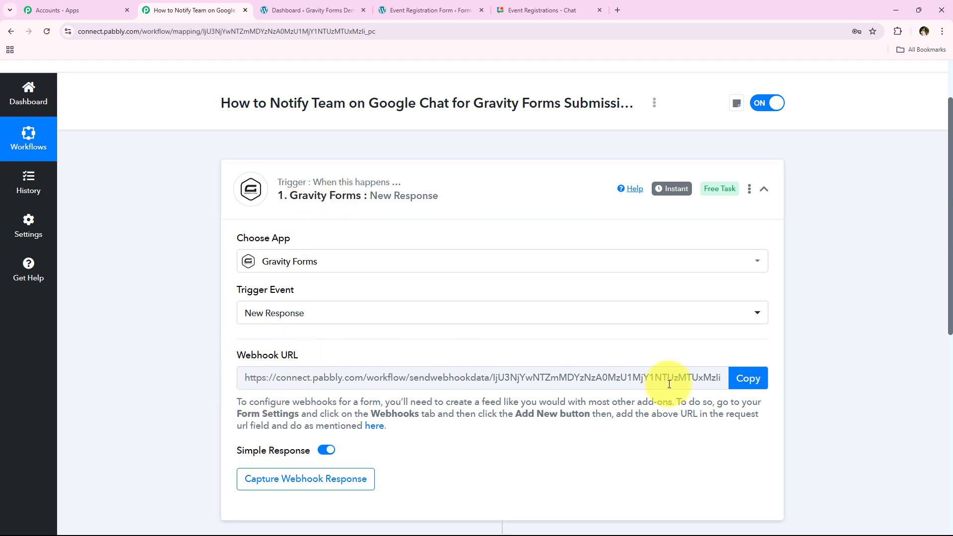
{"action": "left_click", "coordinate": [749, 379]}
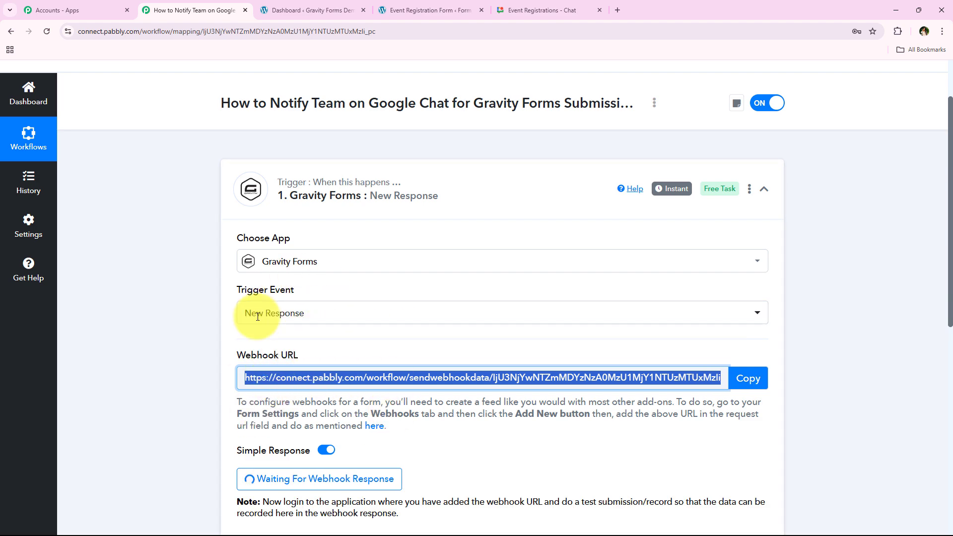
{"action": "left_click", "coordinate": [308, 9]}
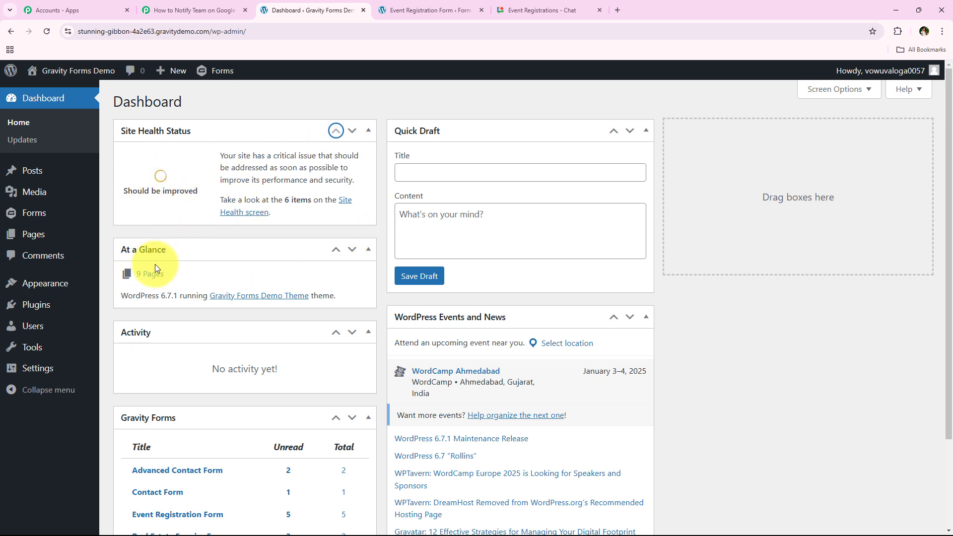
Open the Event Registration Form for editing from the Gravity Forms list
{"action": "left_click", "coordinate": [46, 215]}
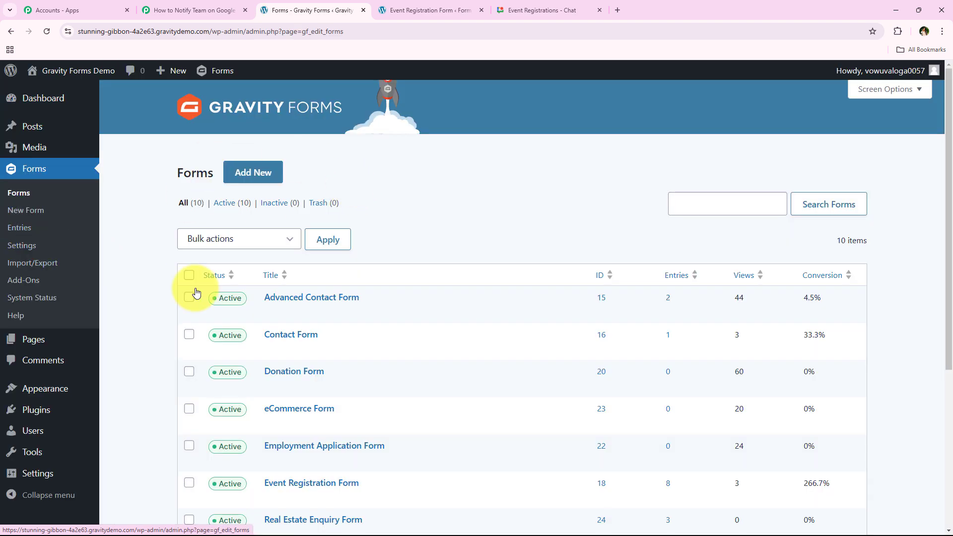
{"action": "scroll", "coordinate": [143, 248], "scroll_direction": "down", "scroll_amount": 5}
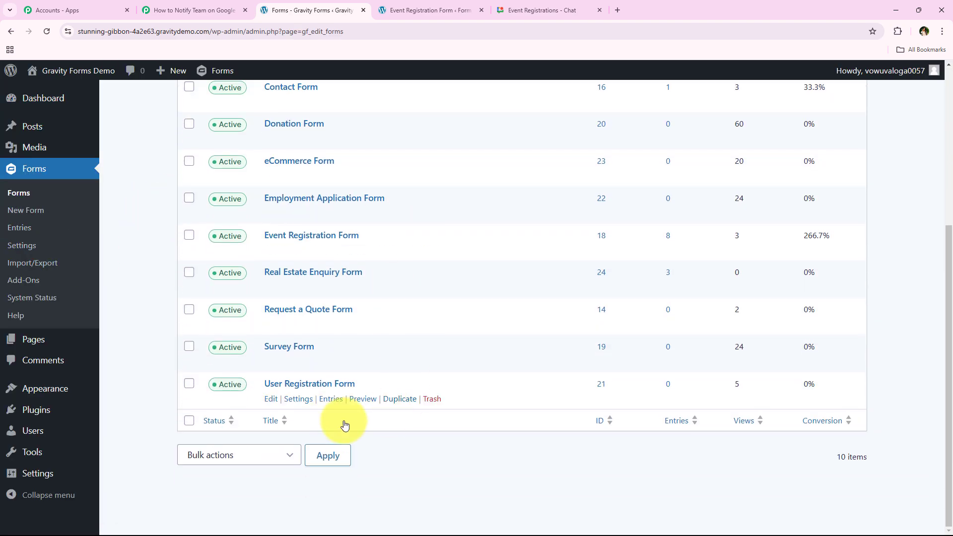
{"action": "scroll", "coordinate": [418, 439], "scroll_direction": "up", "scroll_amount": 1}
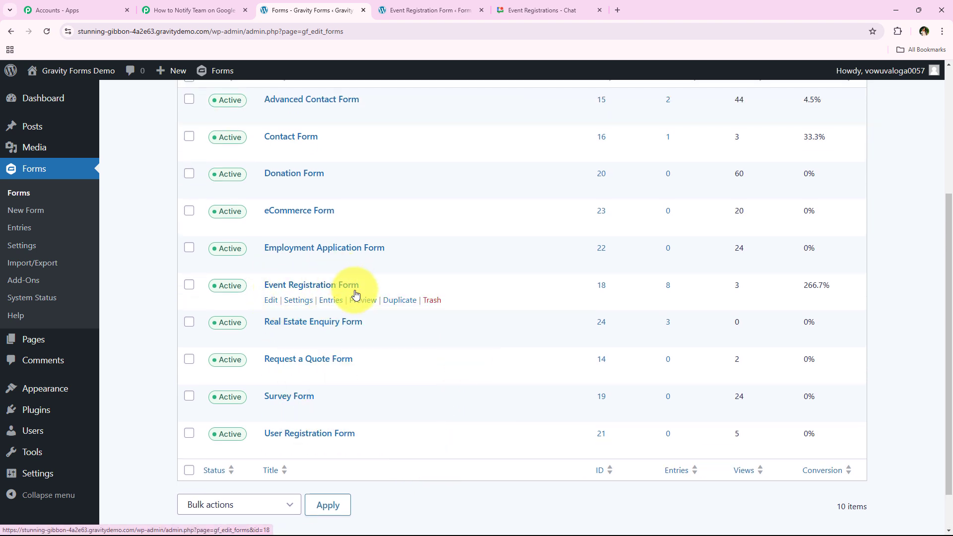
{"action": "left_click", "coordinate": [271, 299]}
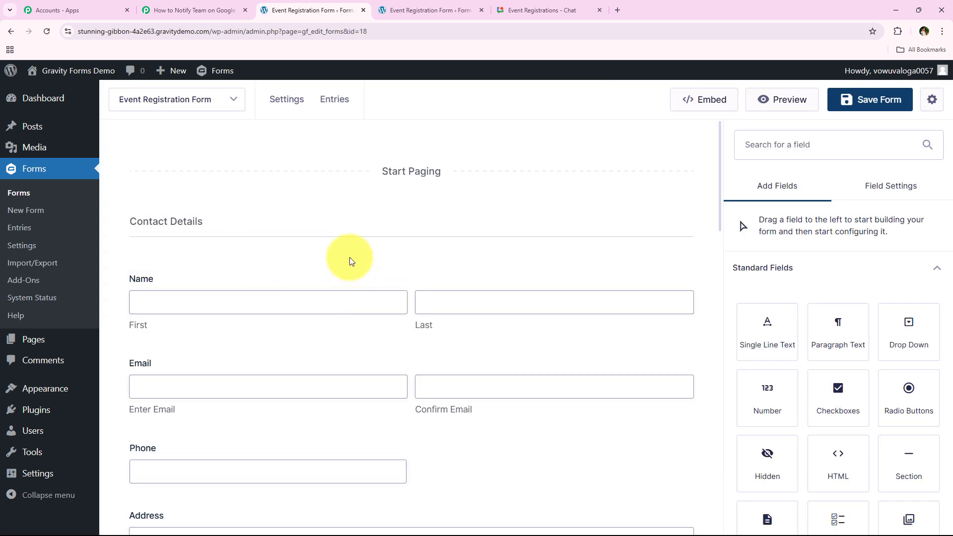
Add a new webhook feed in the Event Registration Form's Webhooks settings
{"action": "mouse_move", "coordinate": [300, 116]}
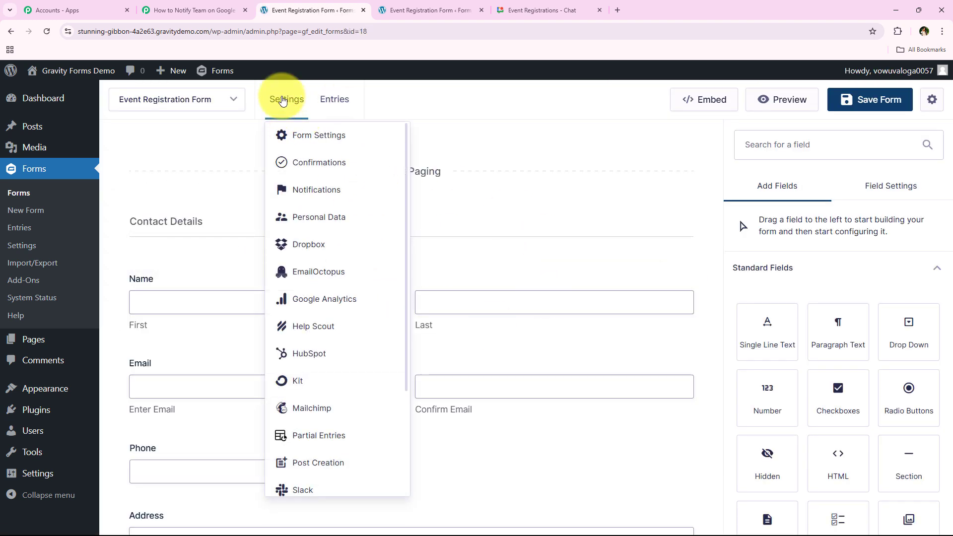
{"action": "scroll", "coordinate": [347, 276], "scroll_direction": "down", "scroll_amount": 3}
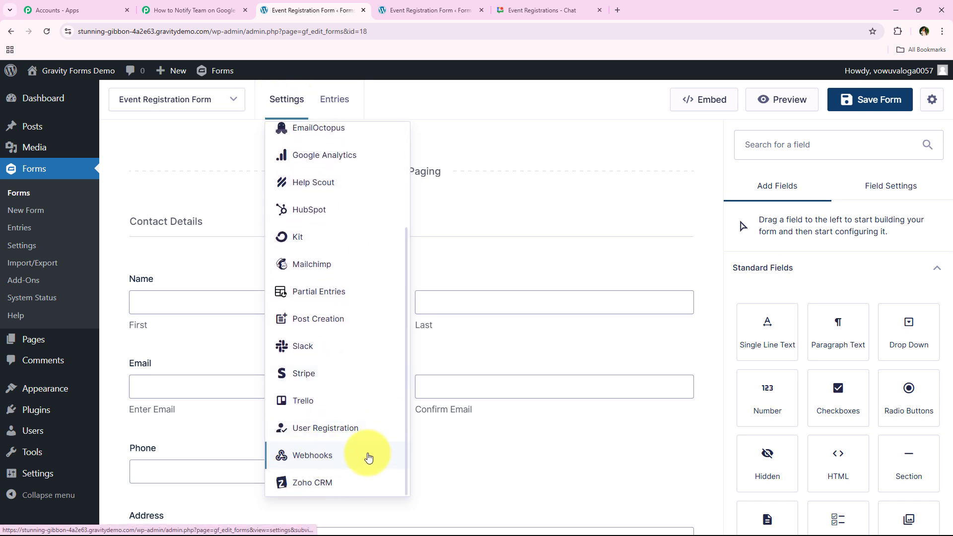
{"action": "left_click", "coordinate": [367, 457]}
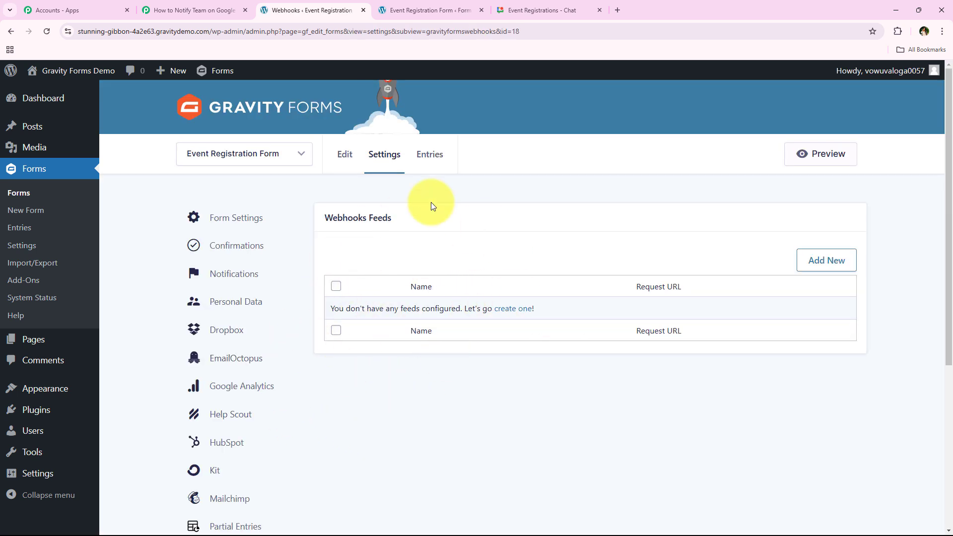
{"action": "left_click", "coordinate": [808, 265]}
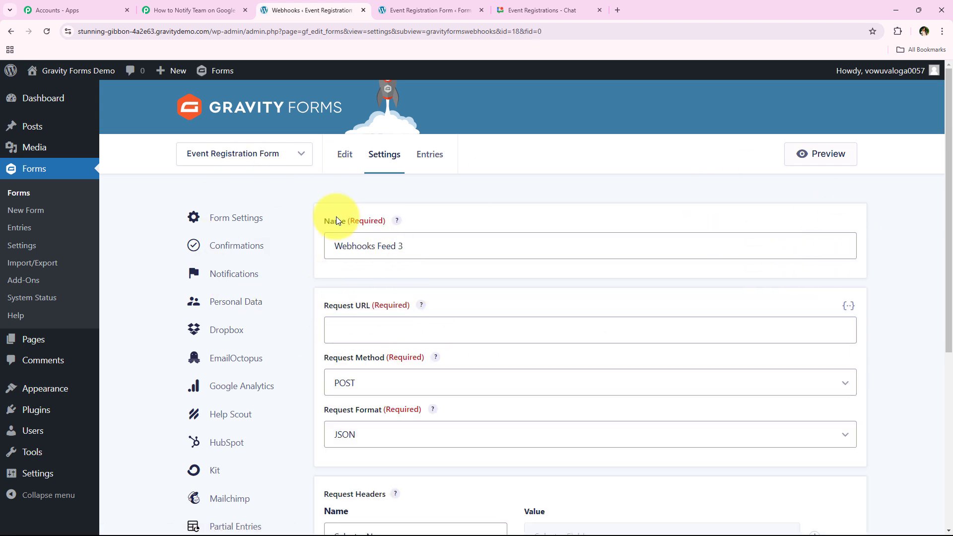
Name the webhook feed "Test Connection" and paste the copied Pabbly Connect webhook URL as its request URL
{"action": "left_click_drag", "start_coordinate": [436, 246], "coordinate": [264, 239]}
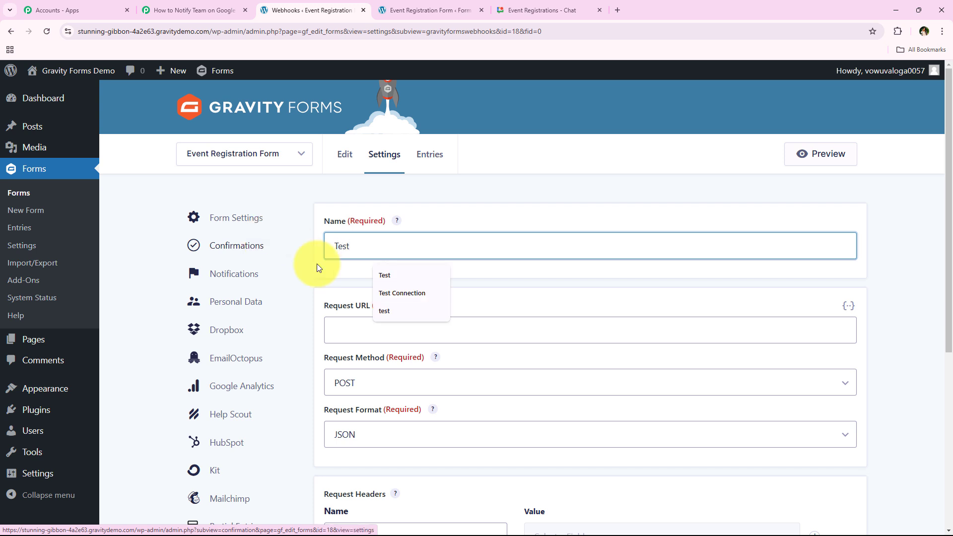
{"action": "left_click", "coordinate": [412, 293]}
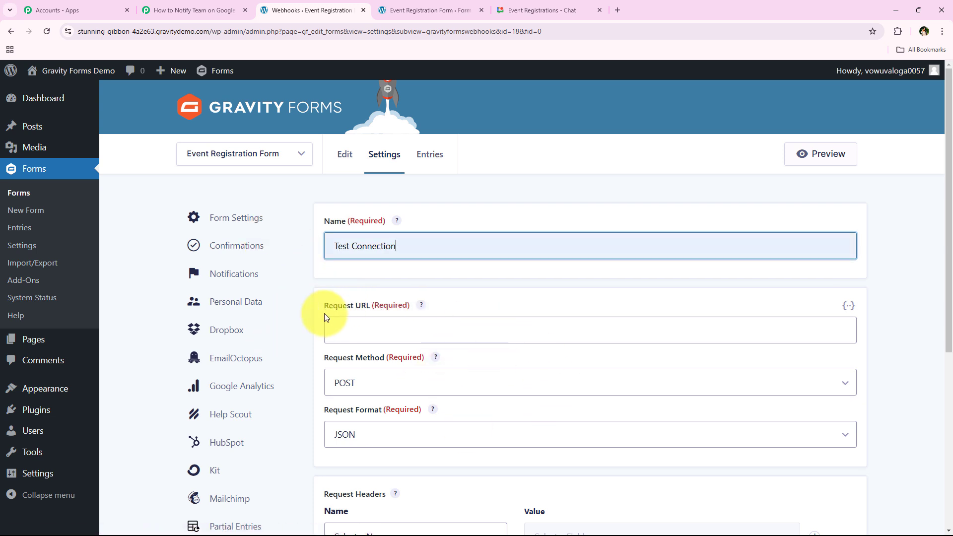
{"action": "right_click", "coordinate": [369, 333]}
{"action": "left_click", "coordinate": [395, 216]}
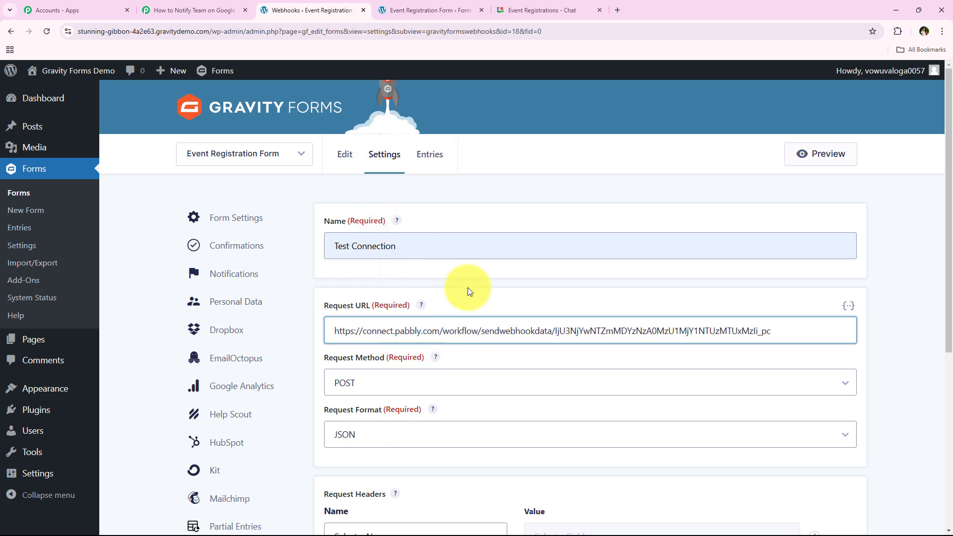
{"action": "left_click", "coordinate": [460, 309]}
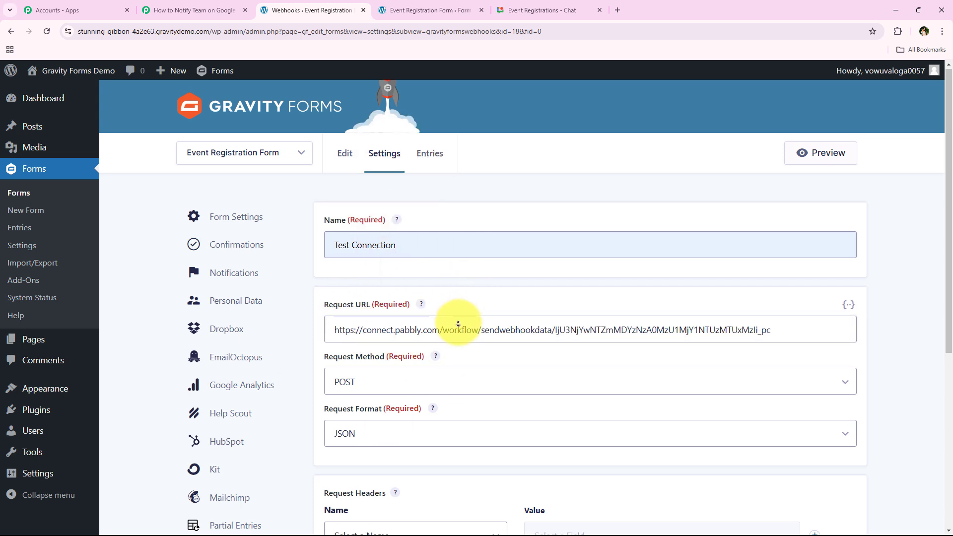
Choose POST as the request method and JSON as the request format, and save the webhook feed settings
{"action": "scroll", "coordinate": [462, 337], "scroll_direction": "down", "scroll_amount": 2}
{"action": "left_click", "coordinate": [424, 321]}
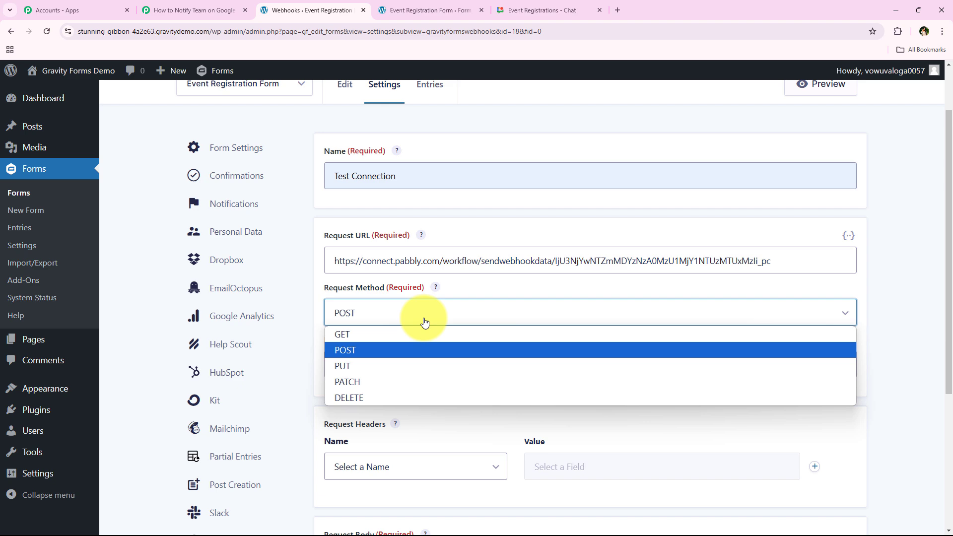
{"action": "left_click", "coordinate": [384, 349]}
{"action": "left_click", "coordinate": [389, 371]}
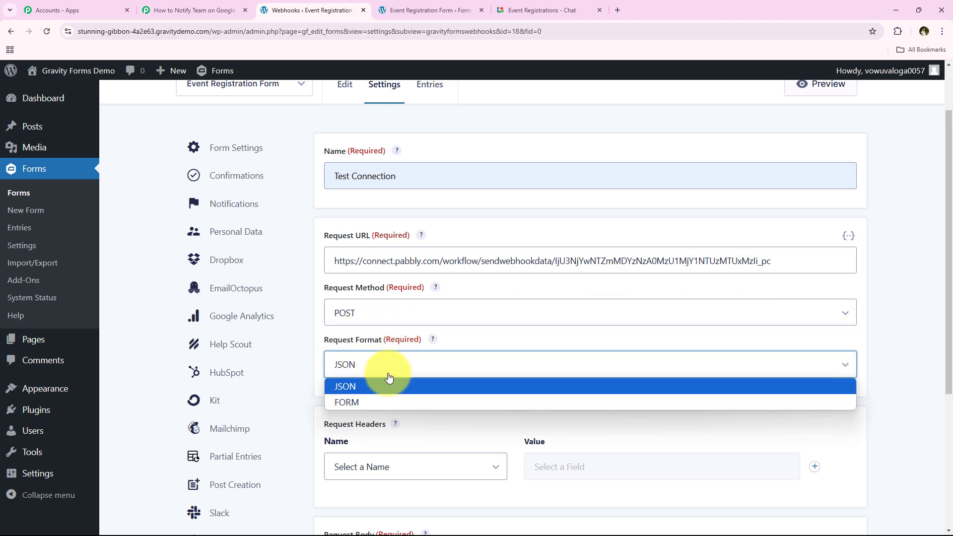
{"action": "left_click", "coordinate": [390, 386]}
{"action": "scroll", "coordinate": [317, 348], "scroll_direction": "down", "scroll_amount": 2}
{"action": "scroll", "coordinate": [317, 390], "scroll_direction": "down", "scroll_amount": 3}
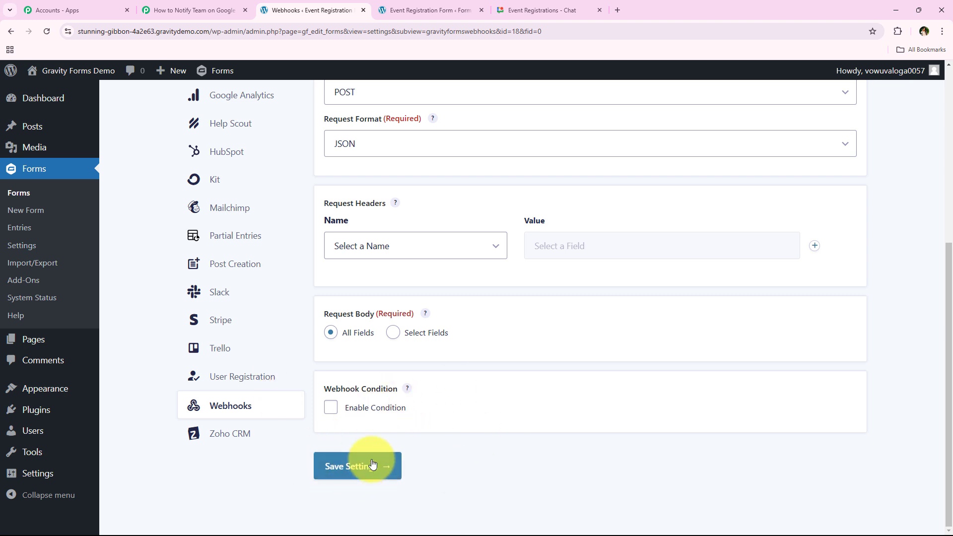
{"action": "left_click", "coordinate": [336, 469]}
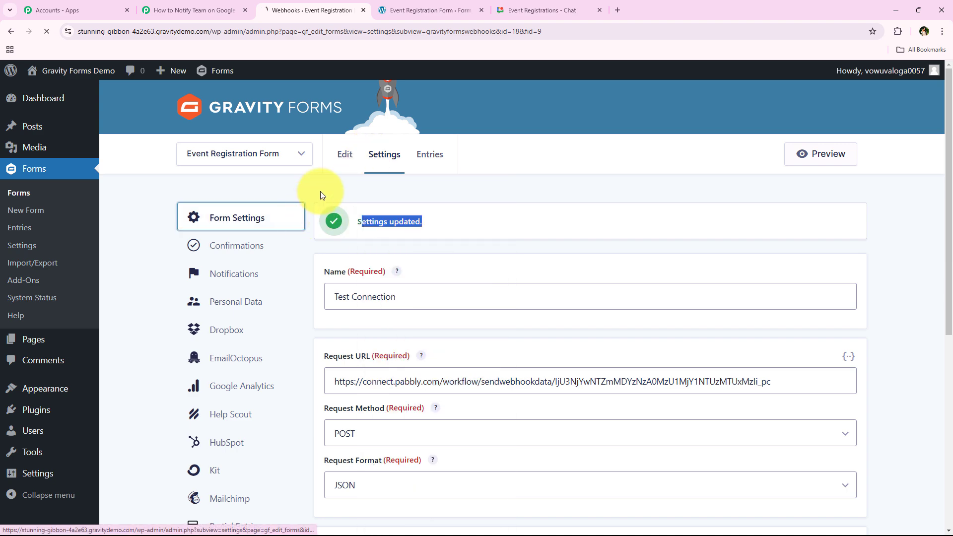
Return to the form's Webhooks feed list and check the Test Connection feed
{"action": "left_click", "coordinate": [284, 217]}
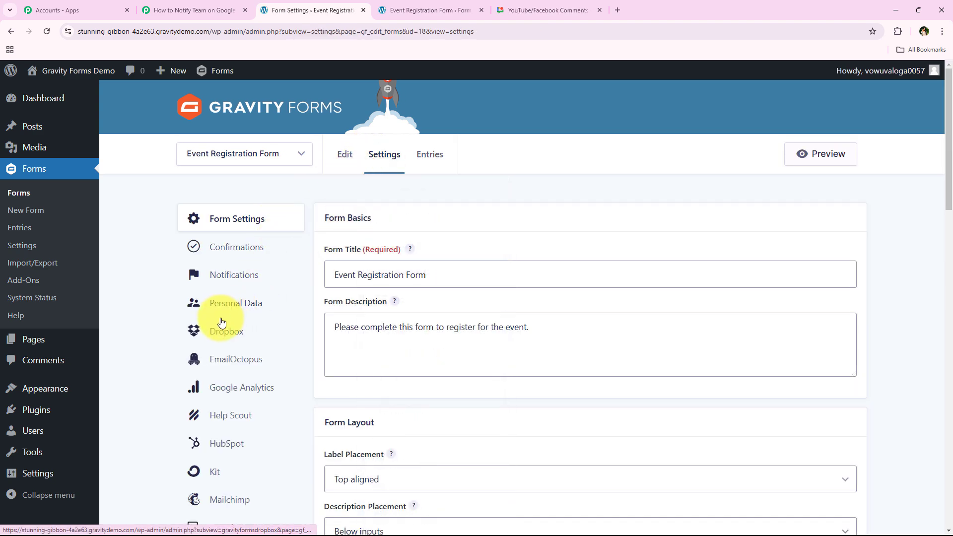
{"action": "scroll", "coordinate": [222, 322], "scroll_direction": "down", "scroll_amount": 2}
{"action": "scroll", "coordinate": [222, 322], "scroll_direction": "down", "scroll_amount": 5}
{"action": "left_click", "coordinate": [243, 347]}
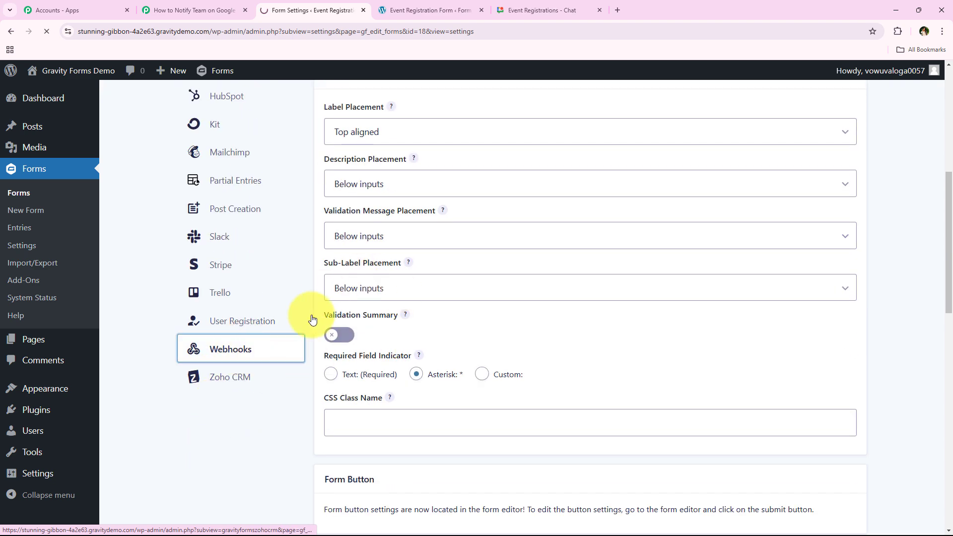
{"action": "mouse_move", "coordinate": [488, 326]}
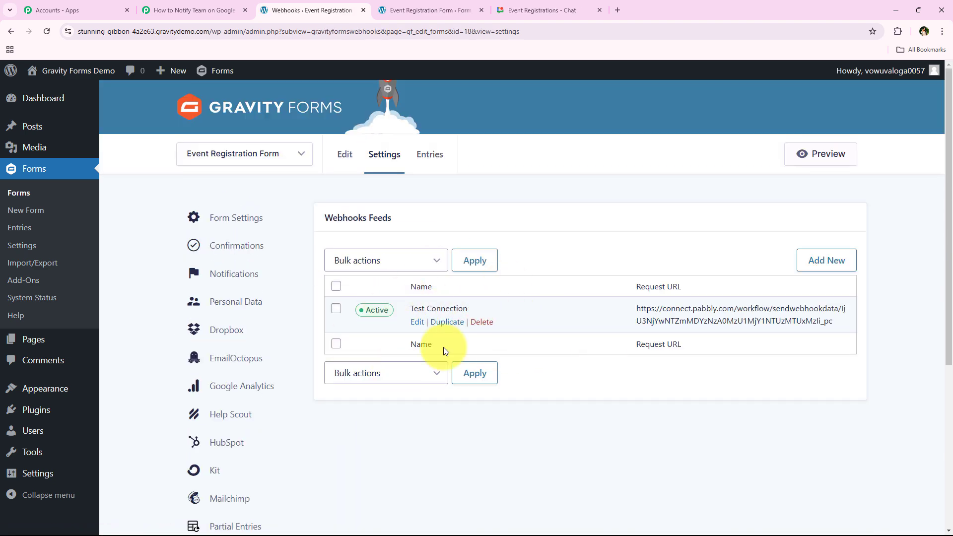
Switch back to the Pabbly Connect workflow and review the trigger's webhook response status and test submission note
{"action": "left_click", "coordinate": [191, 12]}
{"action": "left_click", "coordinate": [175, 208]}
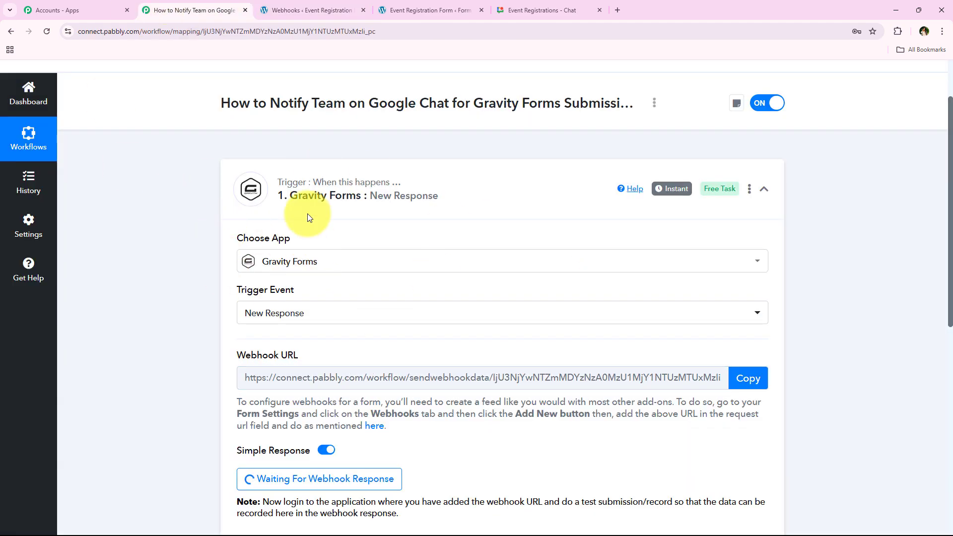
{"action": "left_click", "coordinate": [366, 209]}
{"action": "left_click", "coordinate": [367, 212]}
{"action": "scroll", "coordinate": [206, 206], "scroll_direction": "up", "scroll_amount": 2}
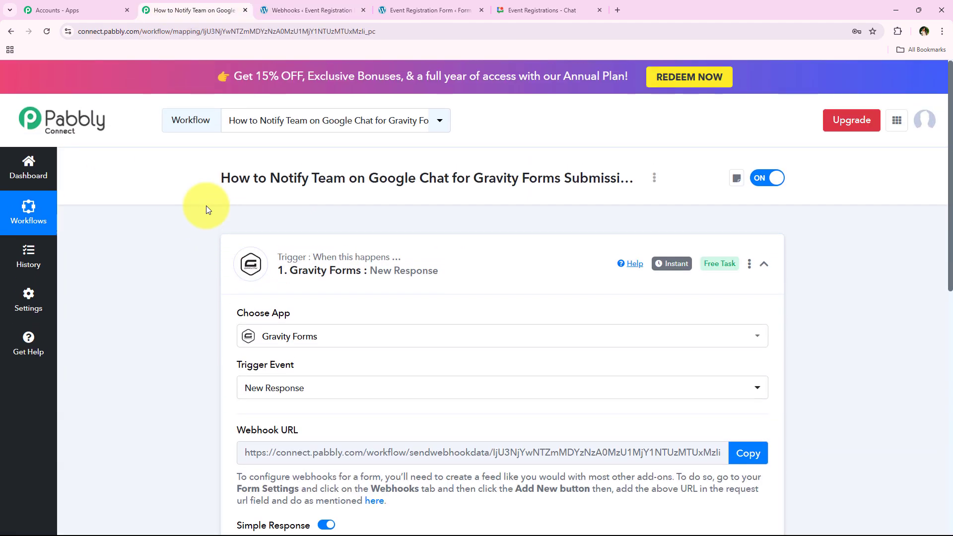
{"action": "scroll", "coordinate": [206, 205], "scroll_direction": "down", "scroll_amount": 5}
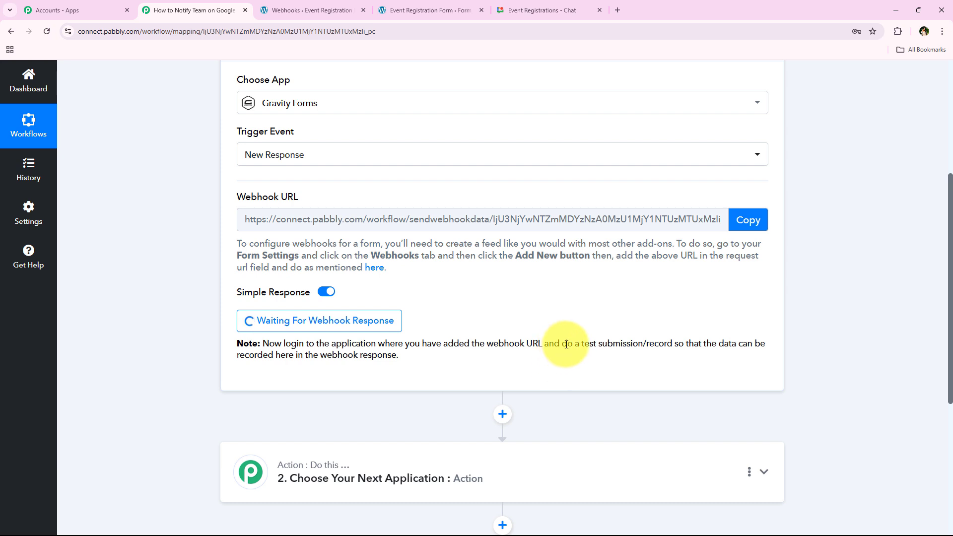
{"action": "left_click_drag", "start_coordinate": [567, 344], "coordinate": [674, 346]}
{"action": "left_click", "coordinate": [673, 367]}
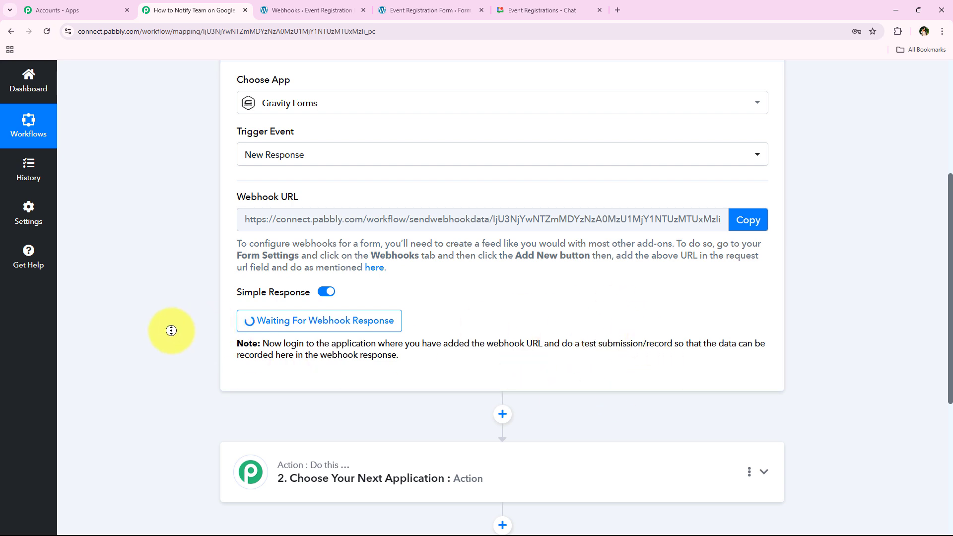
{"action": "scroll", "coordinate": [171, 330], "scroll_direction": "up", "scroll_amount": 3}
Open a fresh preview of the Event Registration Form from its editor and close the old preview
{"action": "left_click", "coordinate": [398, 15]}
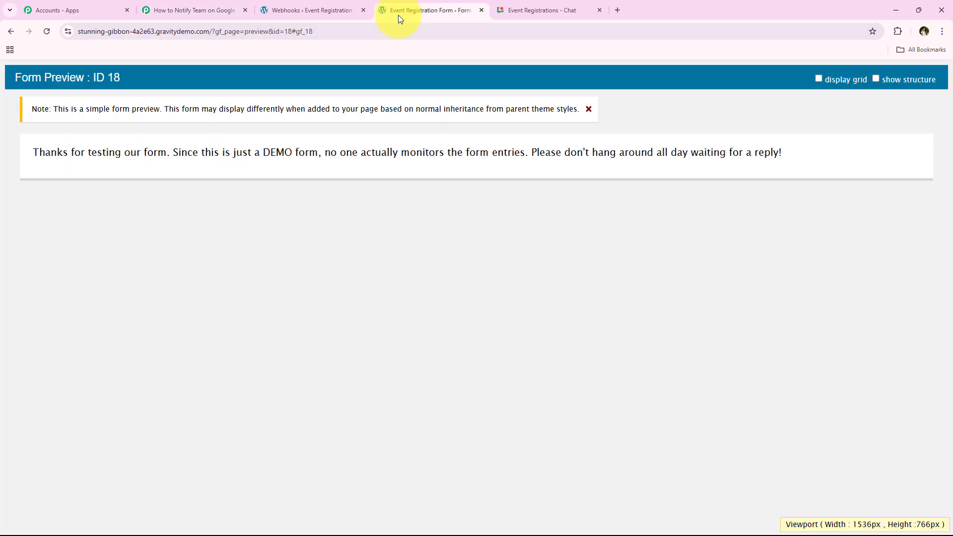
{"action": "left_click", "coordinate": [283, 10]}
{"action": "left_click", "coordinate": [252, 163]}
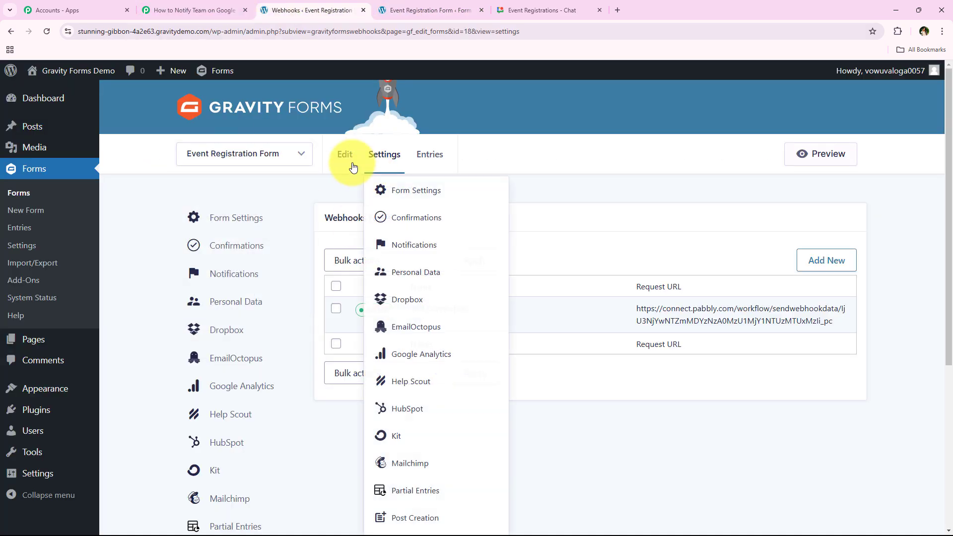
{"action": "left_click", "coordinate": [341, 153]}
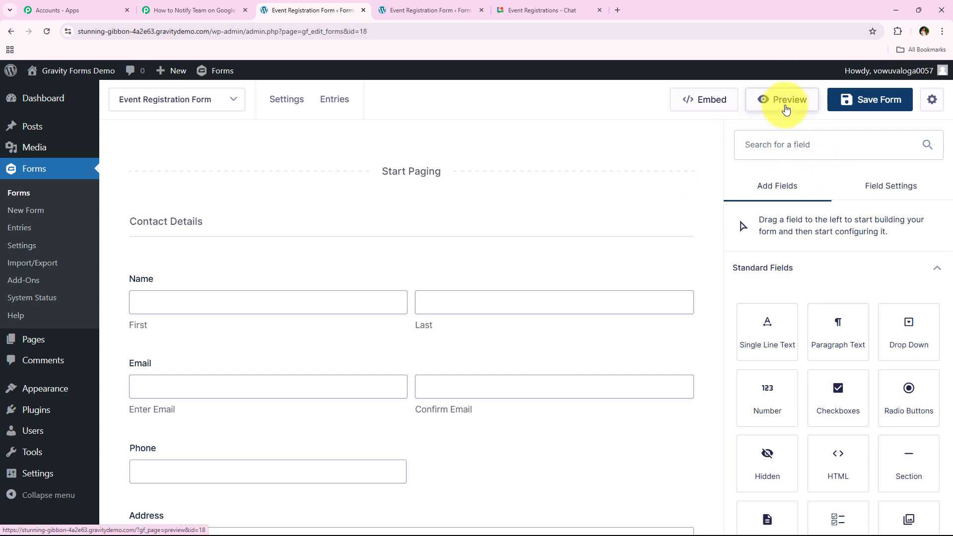
{"action": "left_click", "coordinate": [785, 108]}
{"action": "left_click", "coordinate": [599, 10]}
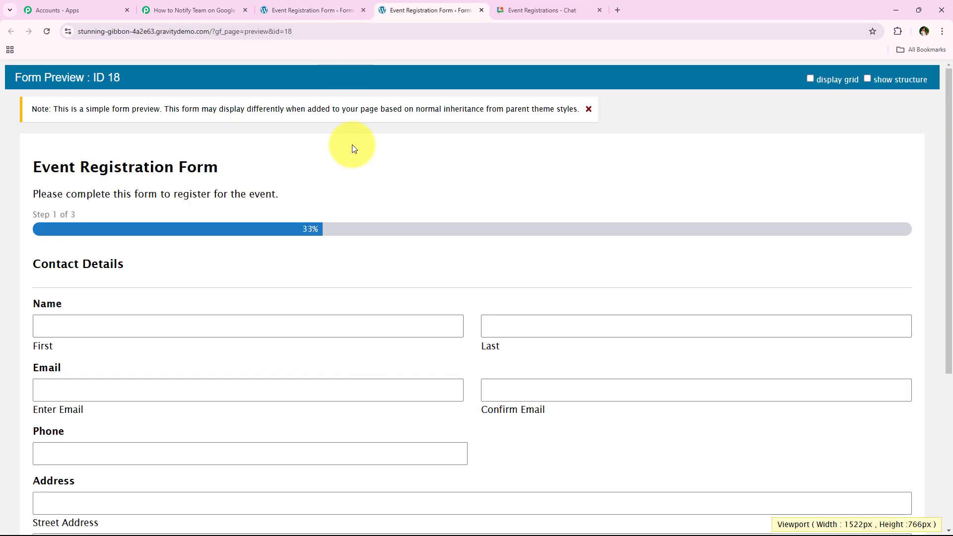
Autofill the registration form's contact details from a saved demo profile and replace the first name
{"action": "scroll", "coordinate": [386, 165], "scroll_direction": "down", "scroll_amount": 1}
{"action": "scroll", "coordinate": [388, 169], "scroll_direction": "down", "scroll_amount": 1}
{"action": "left_click", "coordinate": [253, 218]}
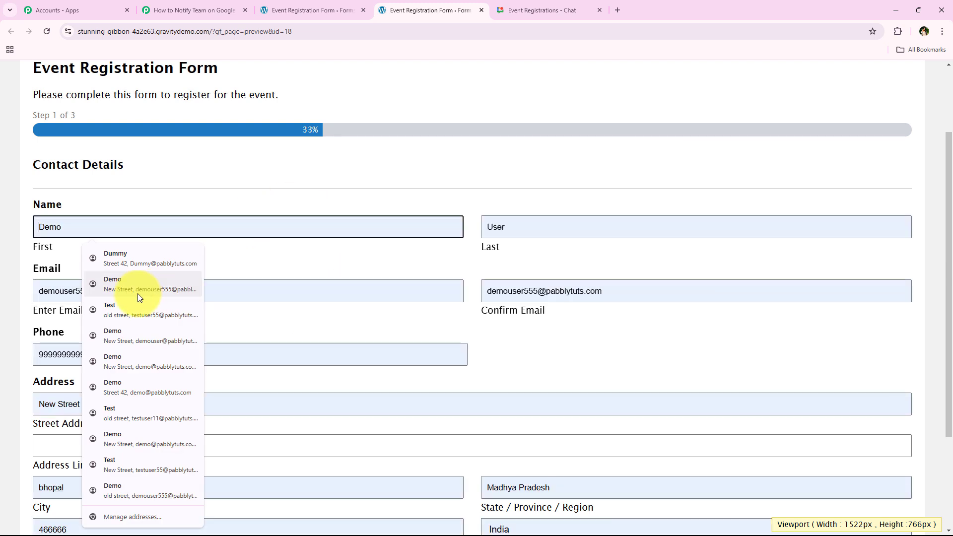
{"action": "left_click", "coordinate": [138, 294]}
{"action": "double_click", "coordinate": [66, 224]}
{"action": "type", "text": "Smart"}
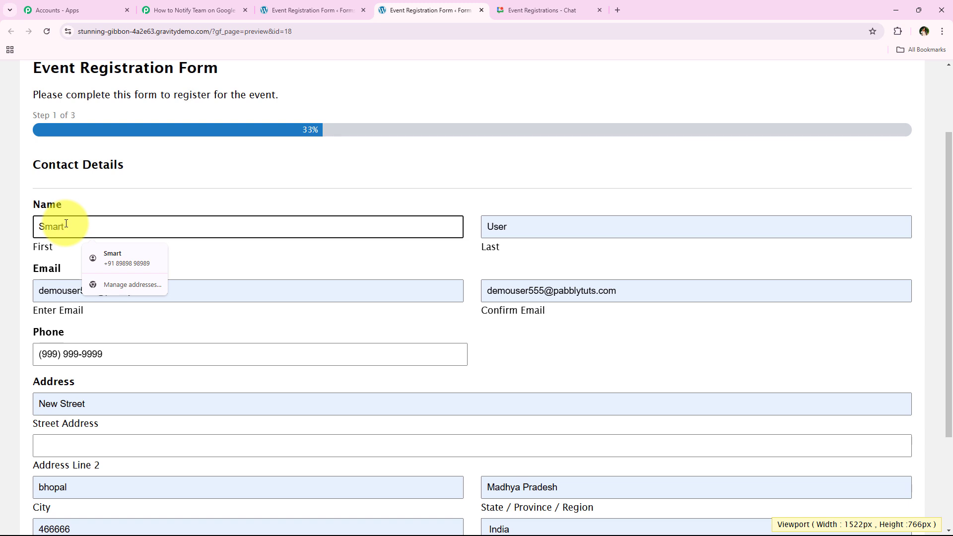
Replace the address in both e-mail fields and continue to the form's Event Details page, saving the address profile in the browser
{"action": "double_click", "coordinate": [64, 291]}
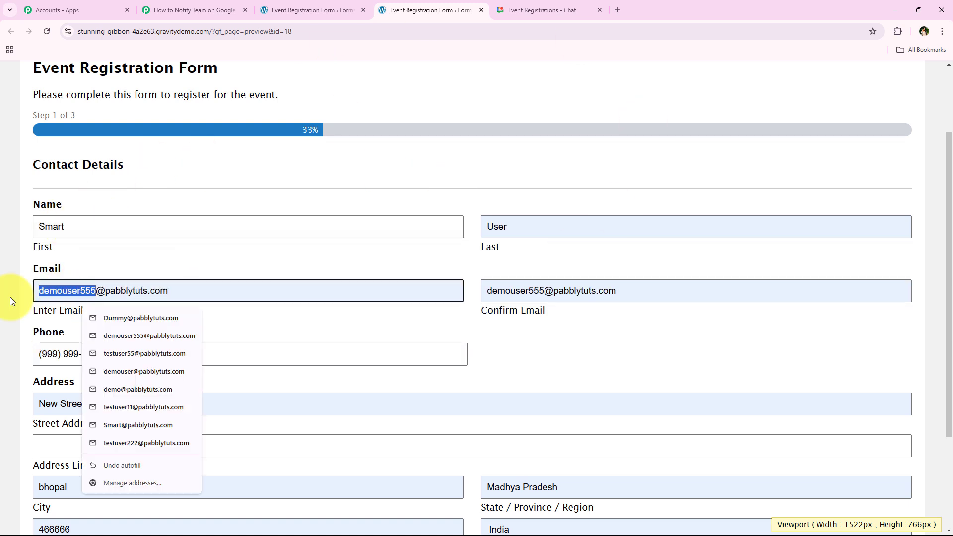
{"action": "type", "text": "art"}
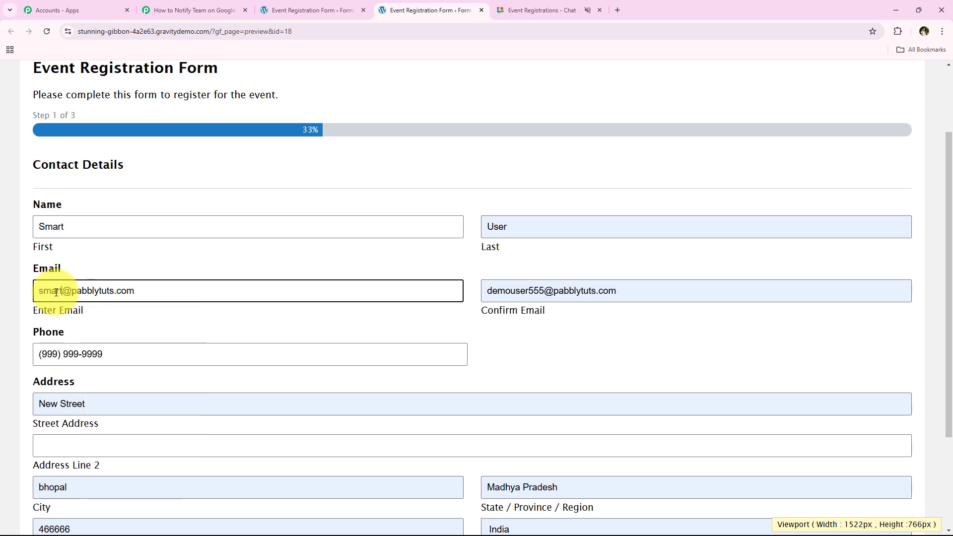
{"action": "double_click", "coordinate": [538, 292]}
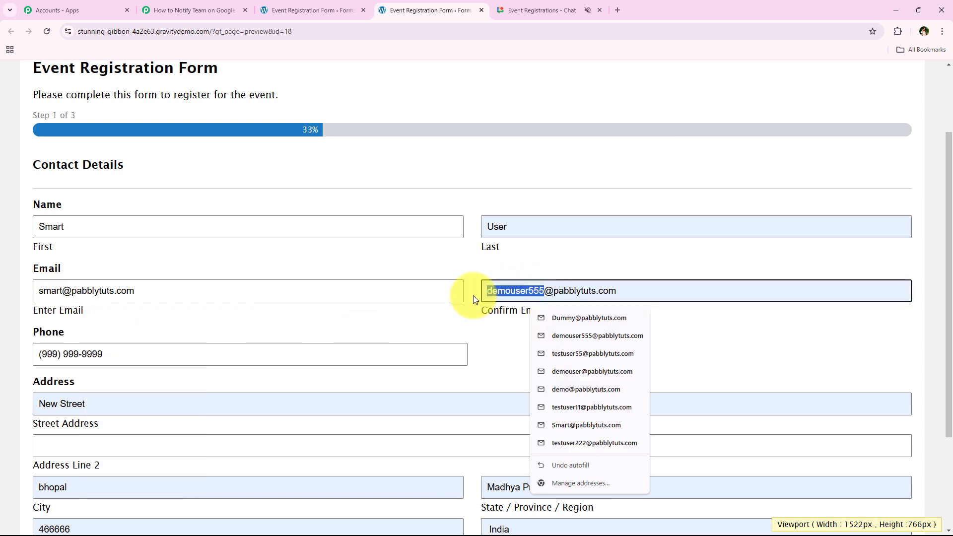
{"action": "type", "text": "smart"}
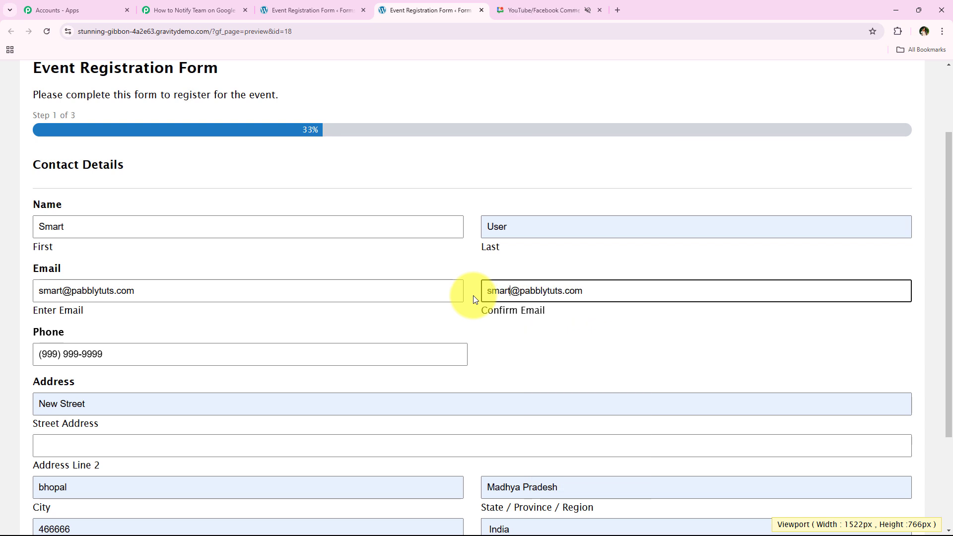
{"action": "scroll", "coordinate": [189, 367], "scroll_direction": "down", "scroll_amount": 1}
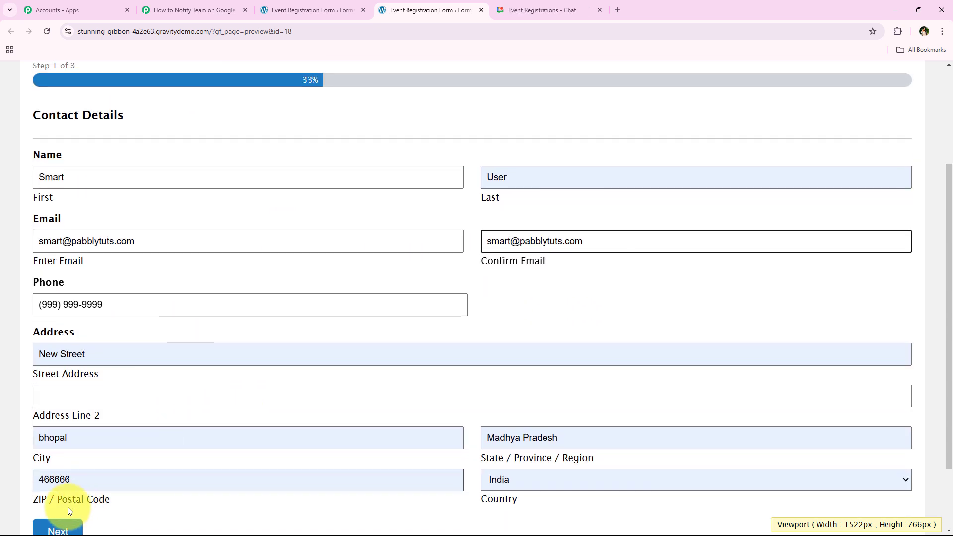
{"action": "left_click", "coordinate": [67, 524]}
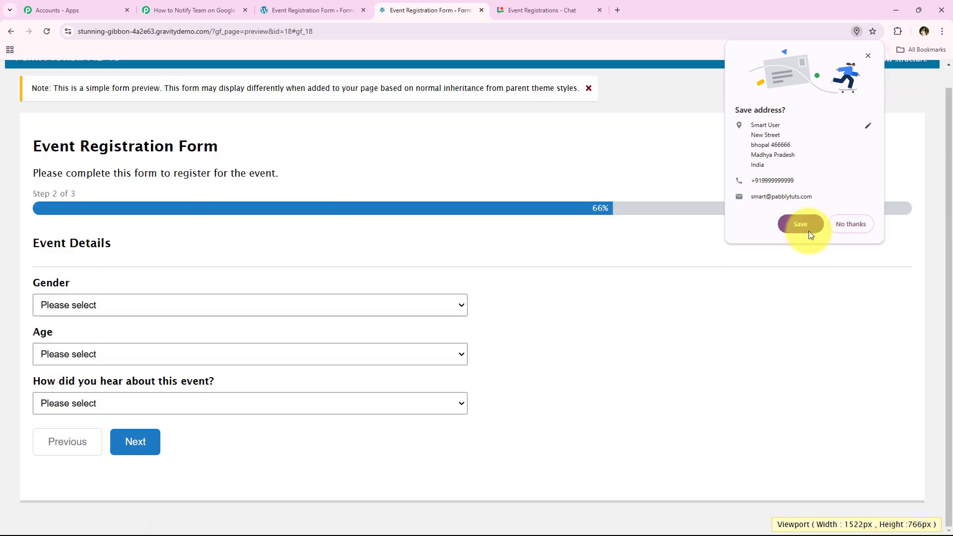
{"action": "left_click", "coordinate": [806, 229]}
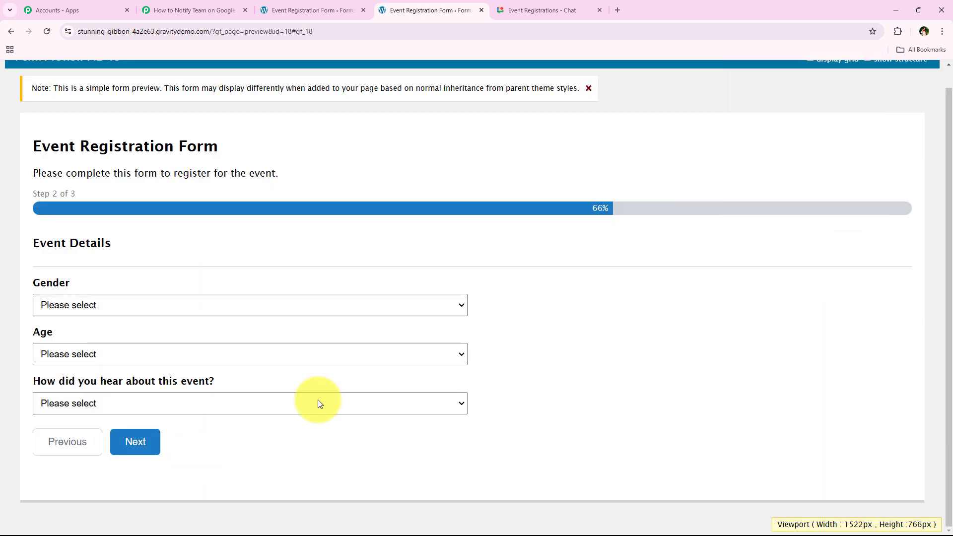
Set Gender to Male, Age to 16-24 and the event source to Word of Mouth, and continue to the Payment Details page
{"action": "left_click", "coordinate": [89, 303]}
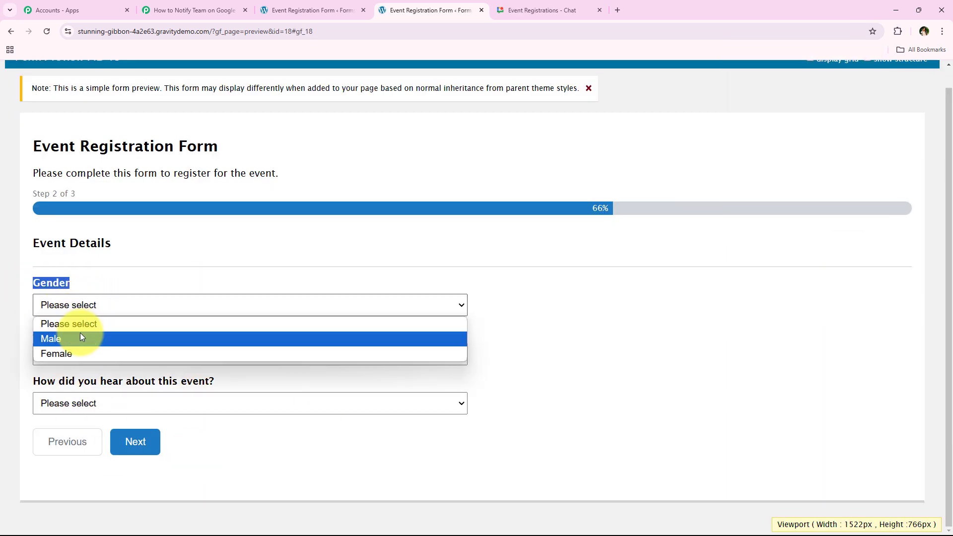
{"action": "left_click", "coordinate": [82, 337]}
{"action": "left_click", "coordinate": [35, 332]}
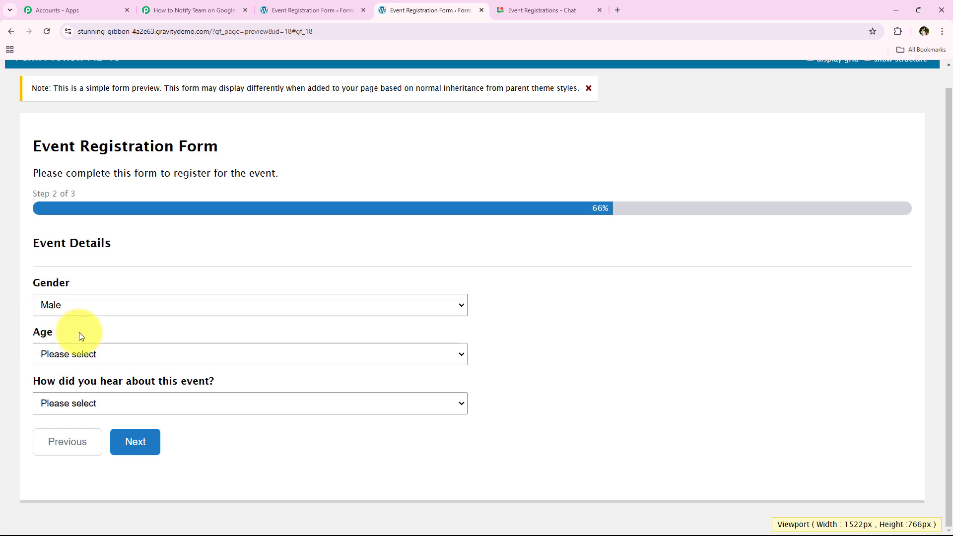
{"action": "left_click", "coordinate": [52, 353]}
{"action": "left_click", "coordinate": [257, 387]}
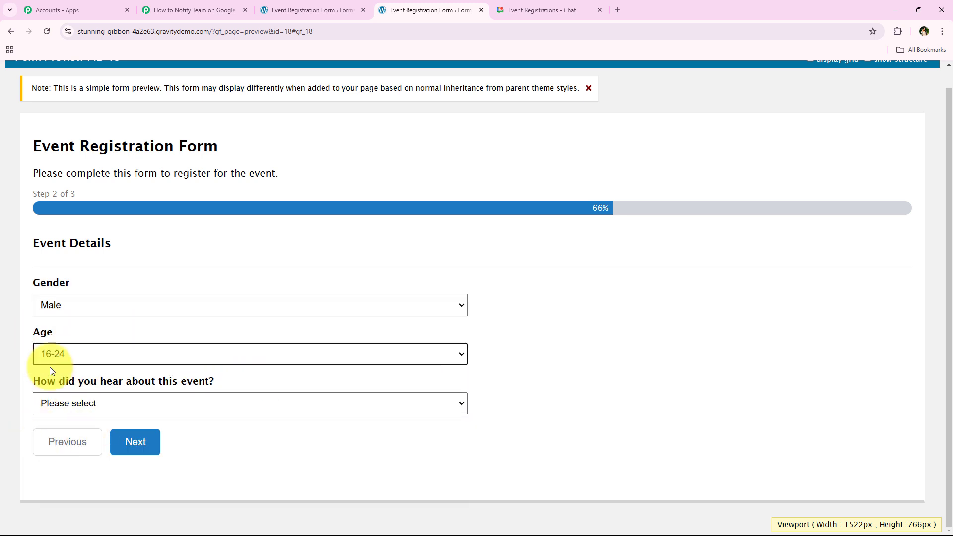
{"action": "left_click", "coordinate": [217, 404]}
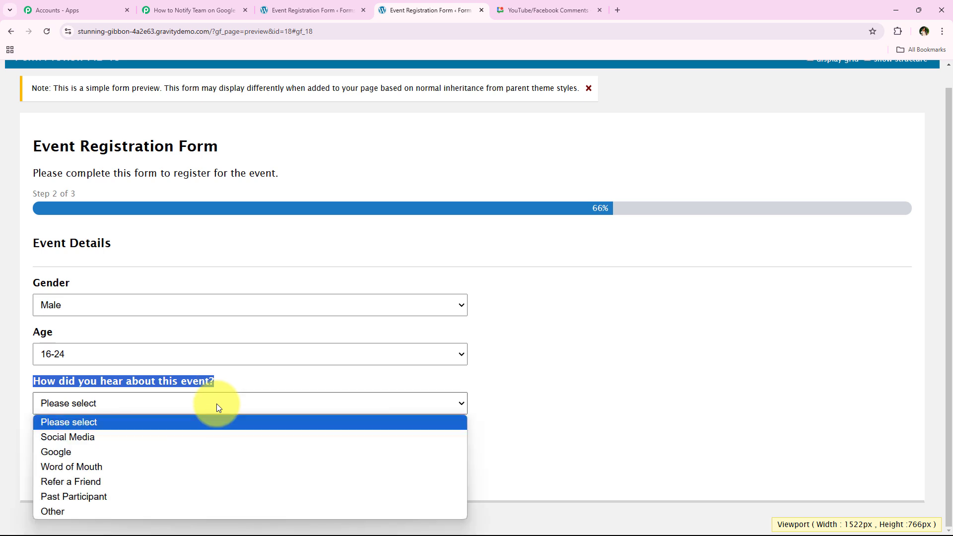
{"action": "left_click", "coordinate": [162, 465]}
{"action": "left_click", "coordinate": [145, 447]}
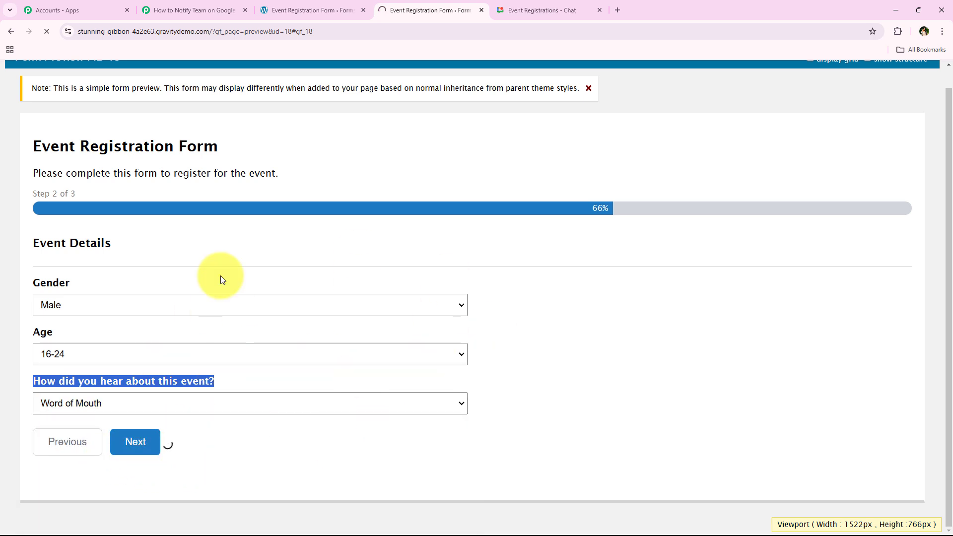
Fill in the credit card number and details from a saved demo card and submit the registration form
{"action": "left_click", "coordinate": [65, 347]}
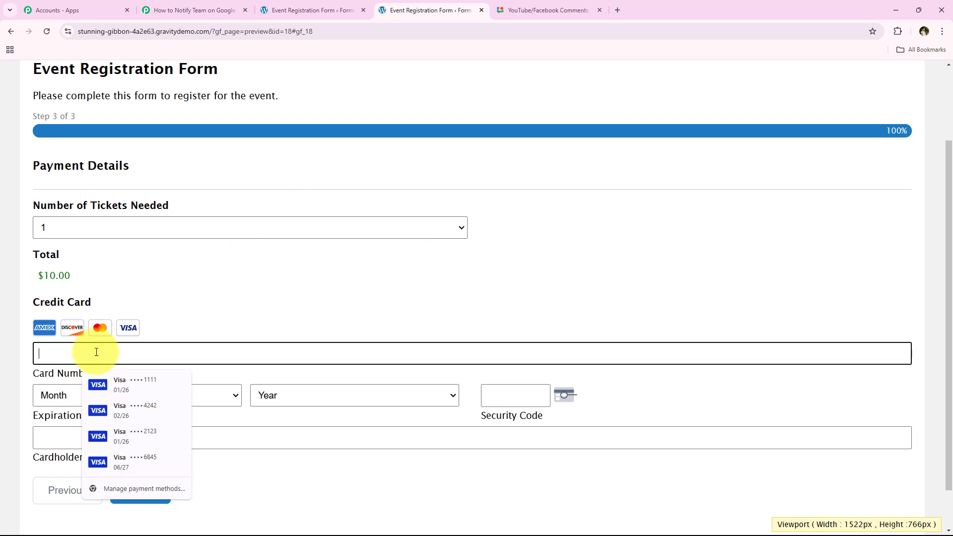
{"action": "left_click", "coordinate": [132, 388]}
{"action": "left_click", "coordinate": [147, 490]}
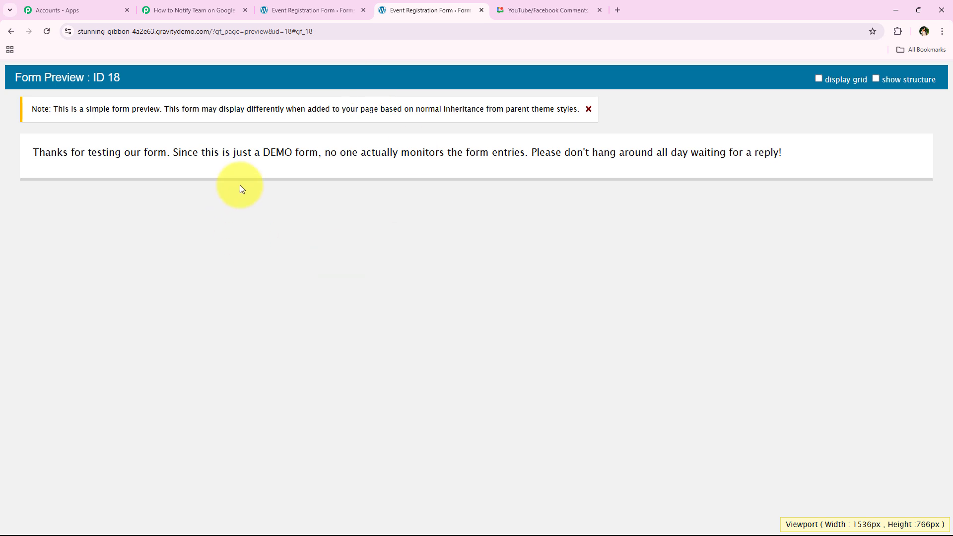
Switch back to the Pabbly Connect workflow and check the age and gender values in the trigger's captured response
{"action": "left_click", "coordinate": [221, 4]}
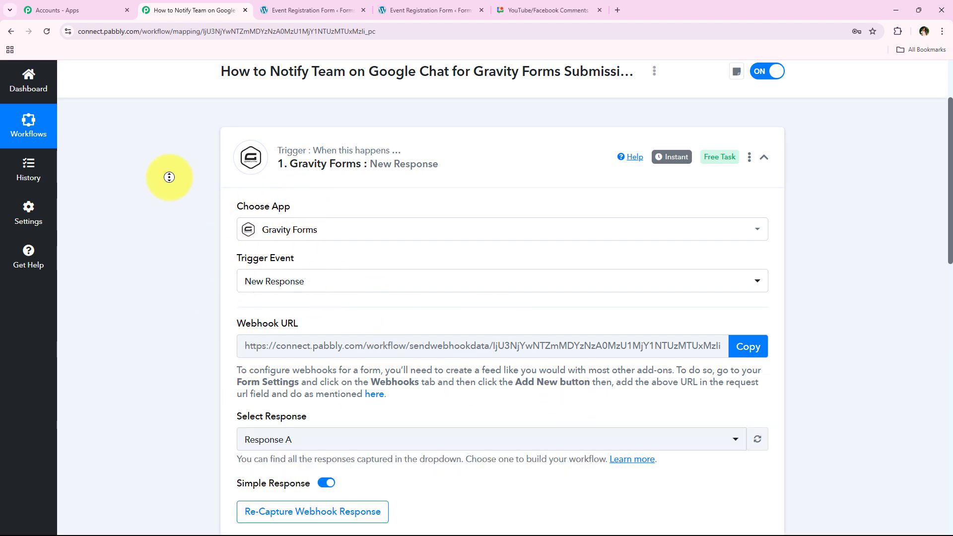
{"action": "scroll", "coordinate": [169, 177], "scroll_direction": "down", "scroll_amount": 7}
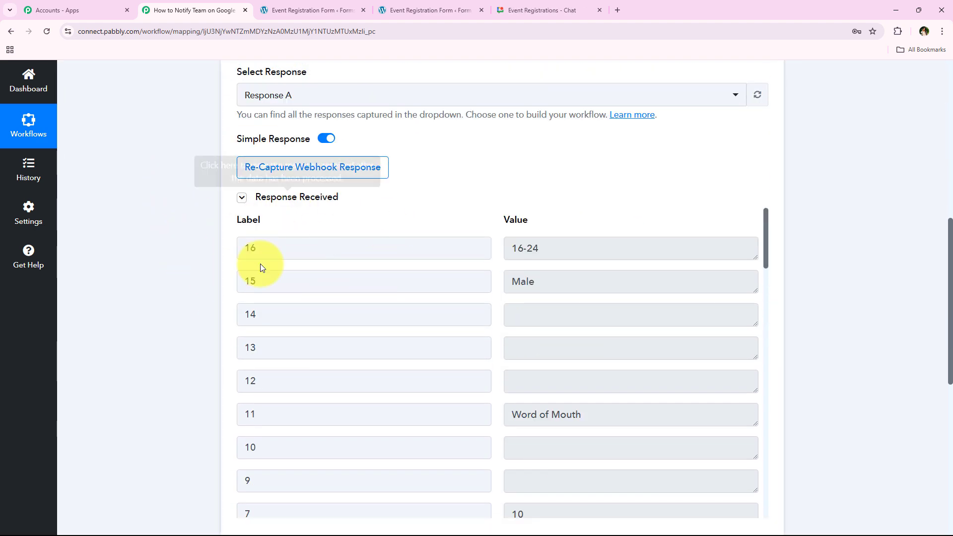
{"action": "left_click", "coordinate": [364, 289]}
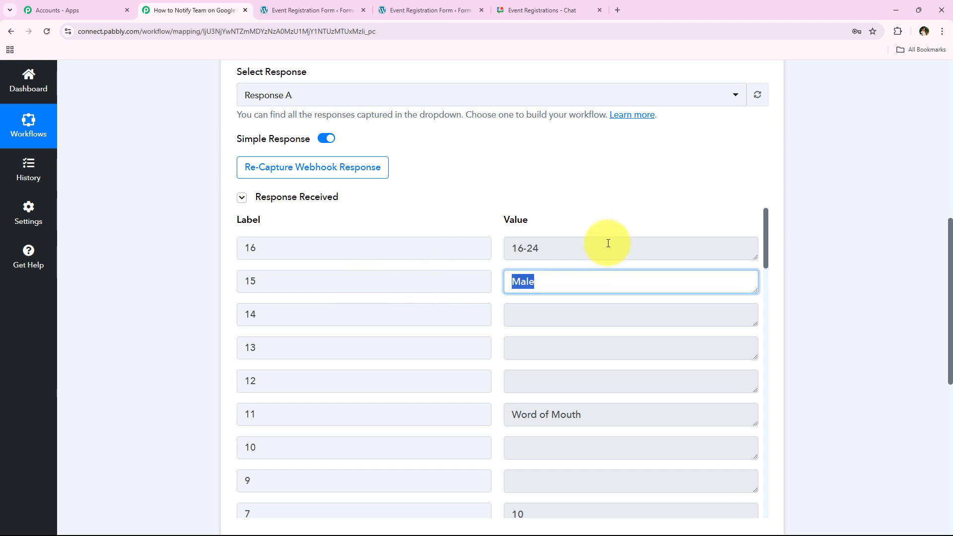
{"action": "left_click", "coordinate": [547, 251]}
{"action": "left_click", "coordinate": [546, 277]}
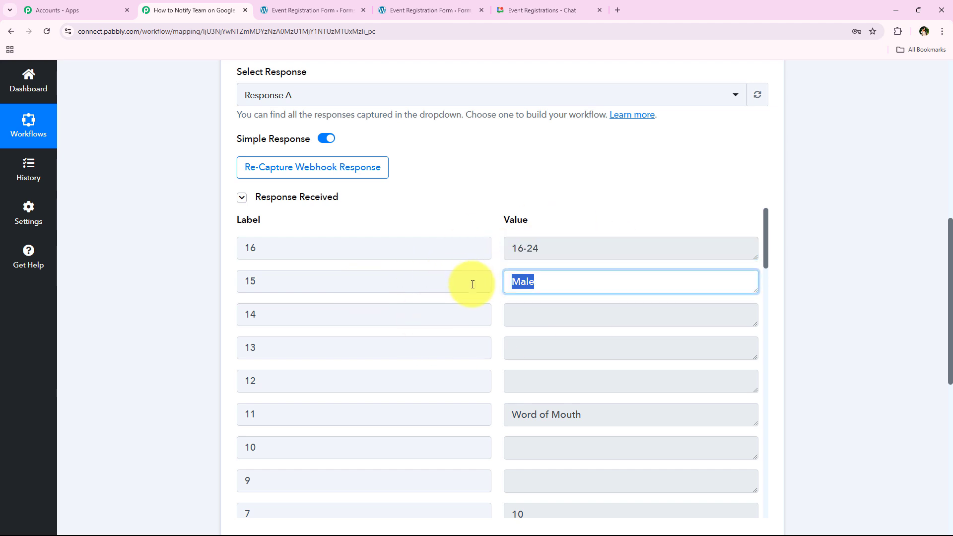
Examine the rest of the captured response, checking the e-mail, phone, address, and first and last name fields
{"action": "scroll", "coordinate": [537, 375], "scroll_direction": "down", "scroll_amount": 3}
{"action": "scroll", "coordinate": [538, 375], "scroll_direction": "down", "scroll_amount": 3}
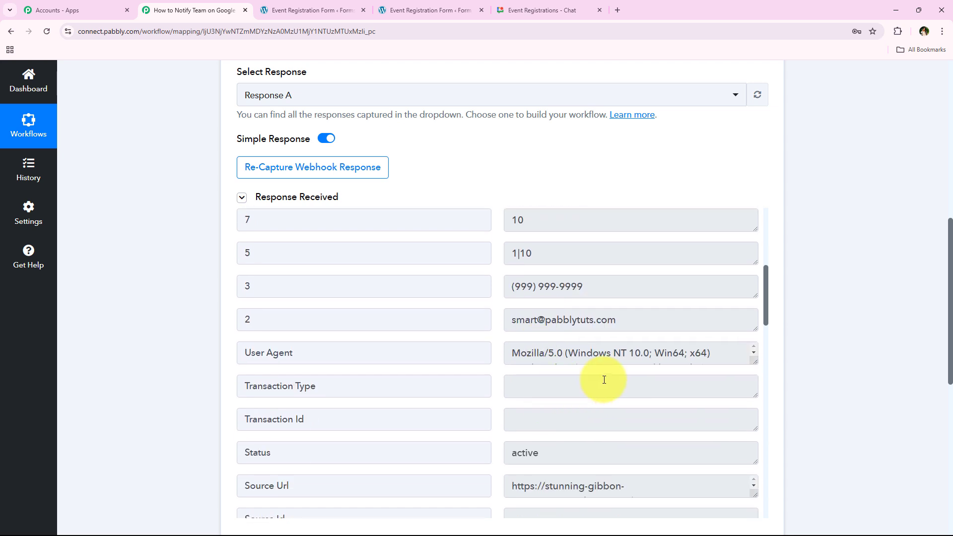
{"action": "left_click", "coordinate": [661, 320]}
{"action": "left_click_drag", "start_coordinate": [621, 280], "coordinate": [520, 283]}
{"action": "scroll", "coordinate": [538, 372], "scroll_direction": "down", "scroll_amount": 7}
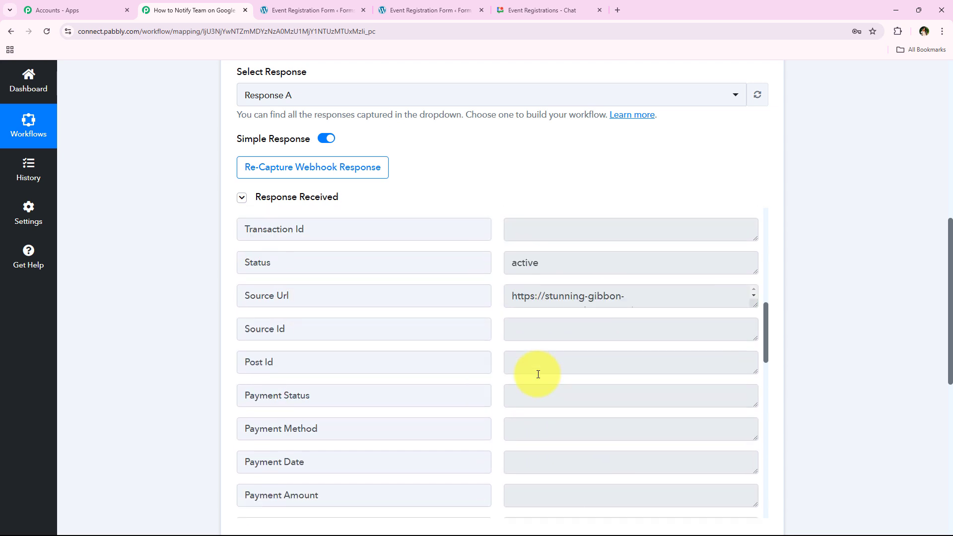
{"action": "scroll", "coordinate": [537, 375], "scroll_direction": "down", "scroll_amount": 10}
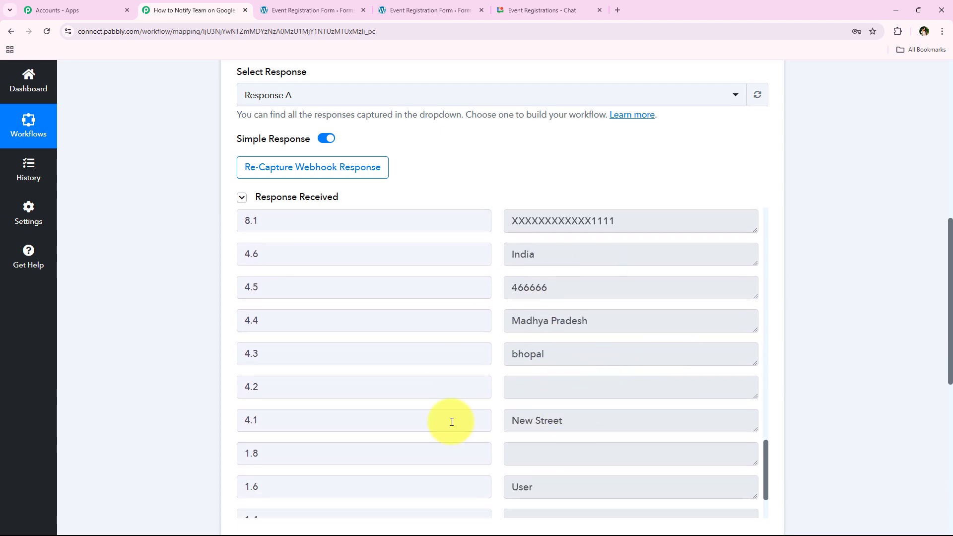
{"action": "scroll", "coordinate": [362, 382], "scroll_direction": "down", "scroll_amount": 2}
{"action": "left_click_drag", "start_coordinate": [580, 459], "coordinate": [409, 447]}
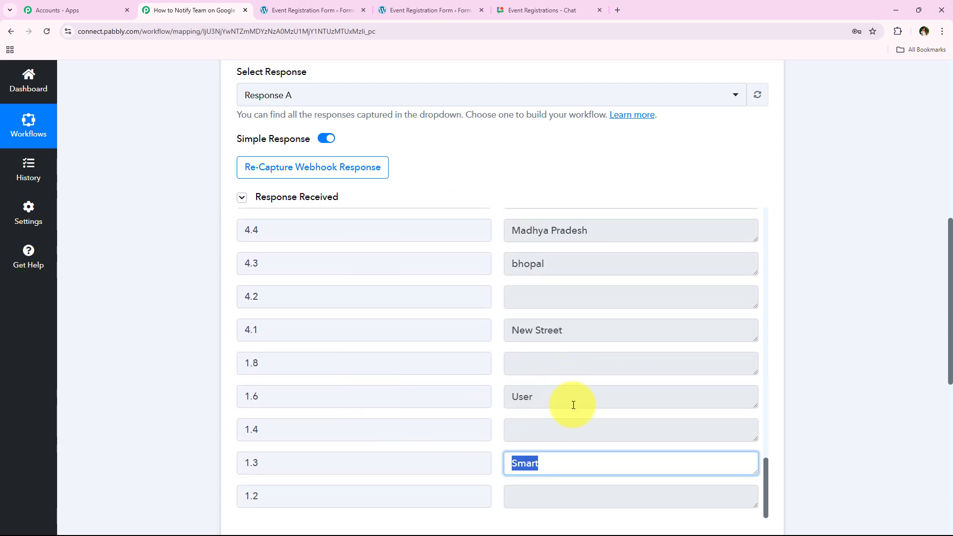
{"action": "left_click_drag", "start_coordinate": [573, 405], "coordinate": [73, 398]}
{"action": "middle_click", "coordinate": [165, 394]}
Collapse the Gravity Forms trigger step and review the workflow's title
{"action": "scroll", "coordinate": [174, 195], "scroll_direction": "up", "scroll_amount": 10}
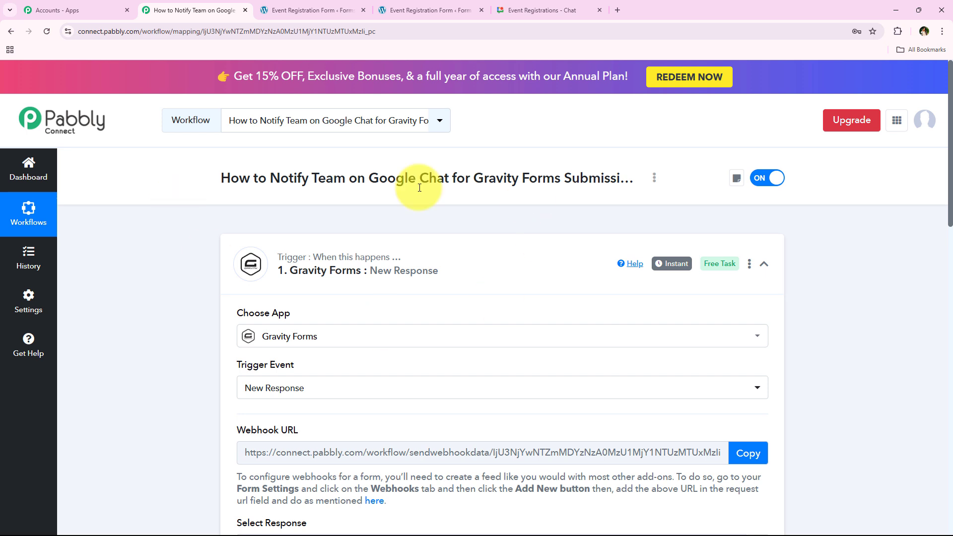
{"action": "left_click", "coordinate": [437, 251]}
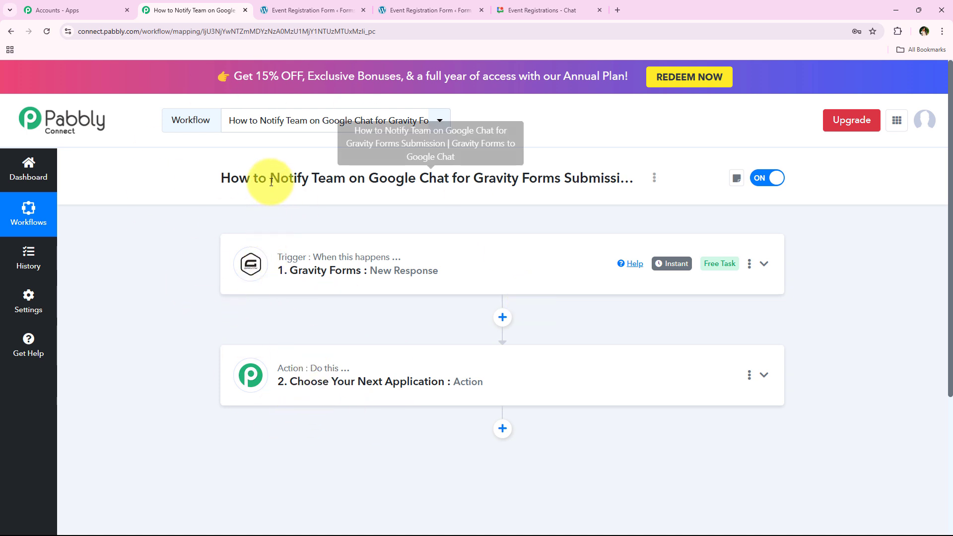
{"action": "left_click_drag", "start_coordinate": [270, 179], "coordinate": [642, 183]}
{"action": "left_click", "coordinate": [489, 219]}
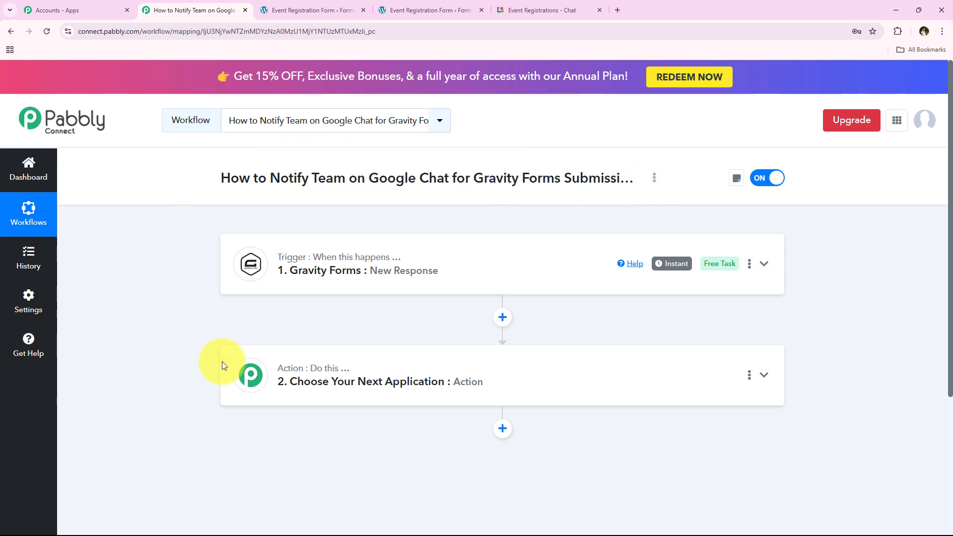
Expand the workflow's action step, search for Google Chat and choose Google Chat Hangout as its app
{"action": "left_click", "coordinate": [379, 378]}
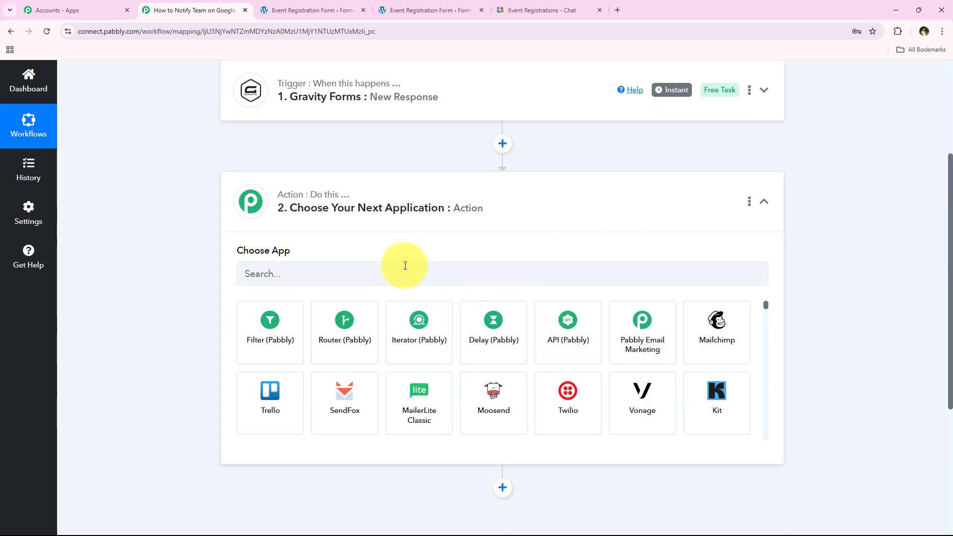
{"action": "left_click", "coordinate": [405, 266]}
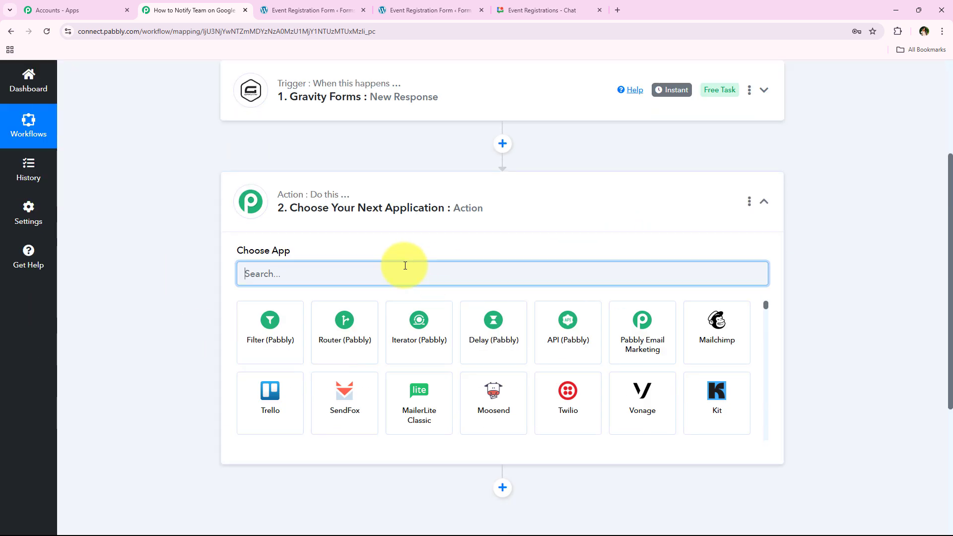
{"action": "type", "text": "Goo"}
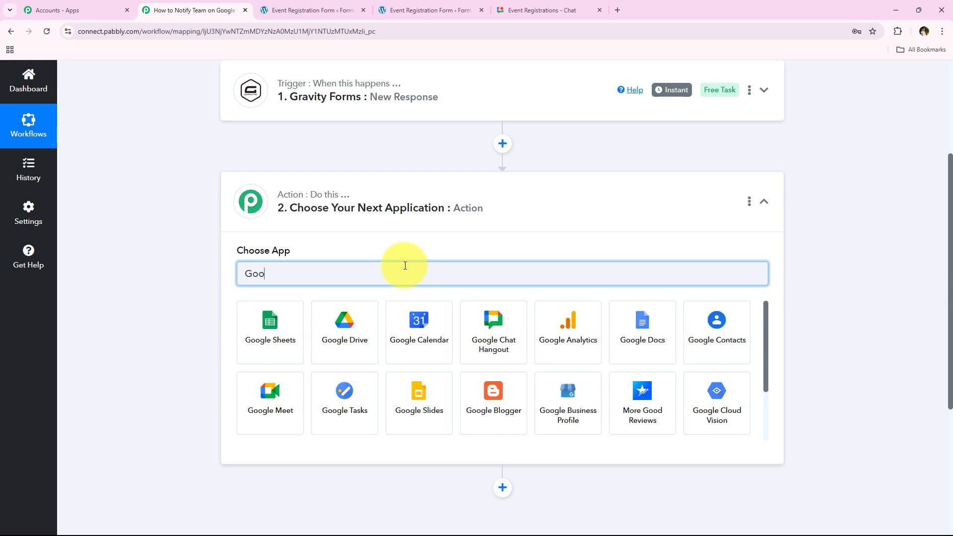
{"action": "type", "text": "gle C"}
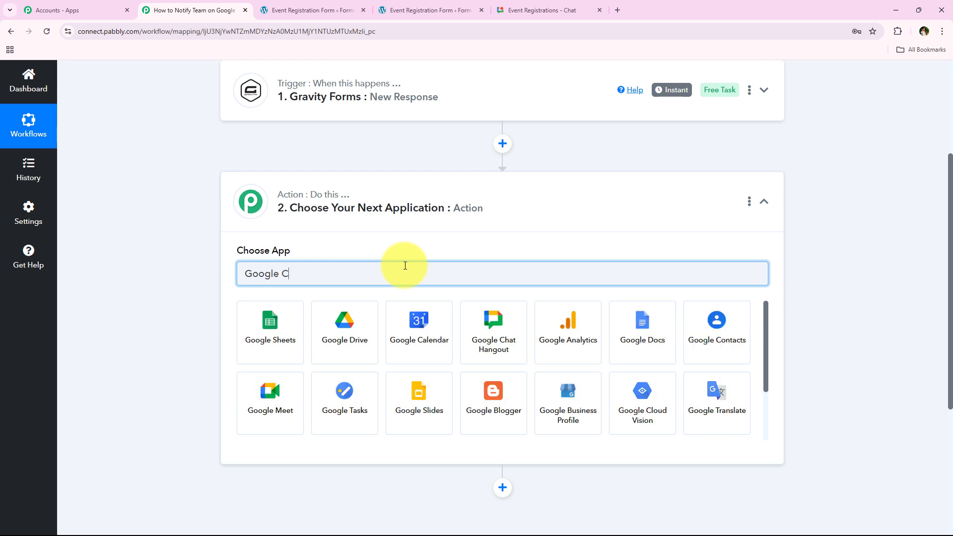
{"action": "type", "text": "hat"}
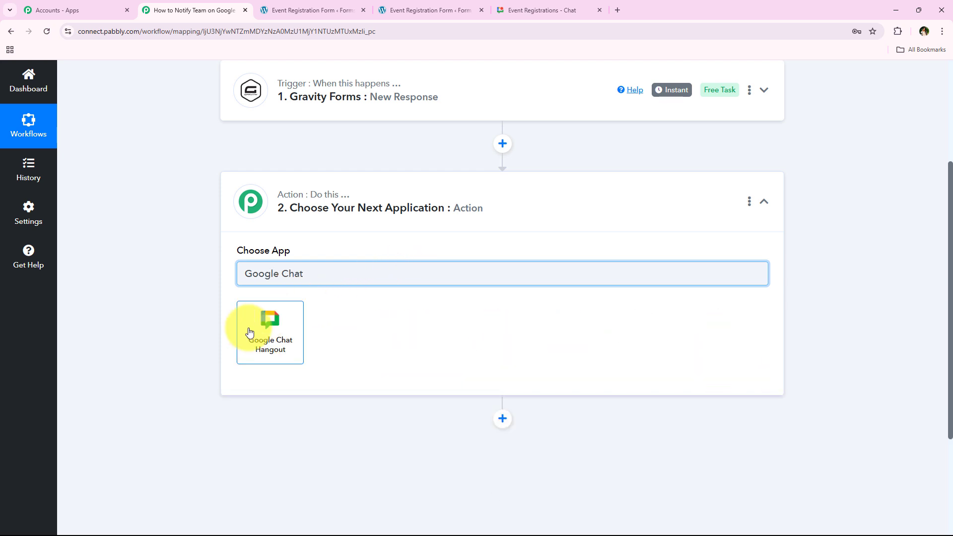
{"action": "left_click", "coordinate": [250, 333]}
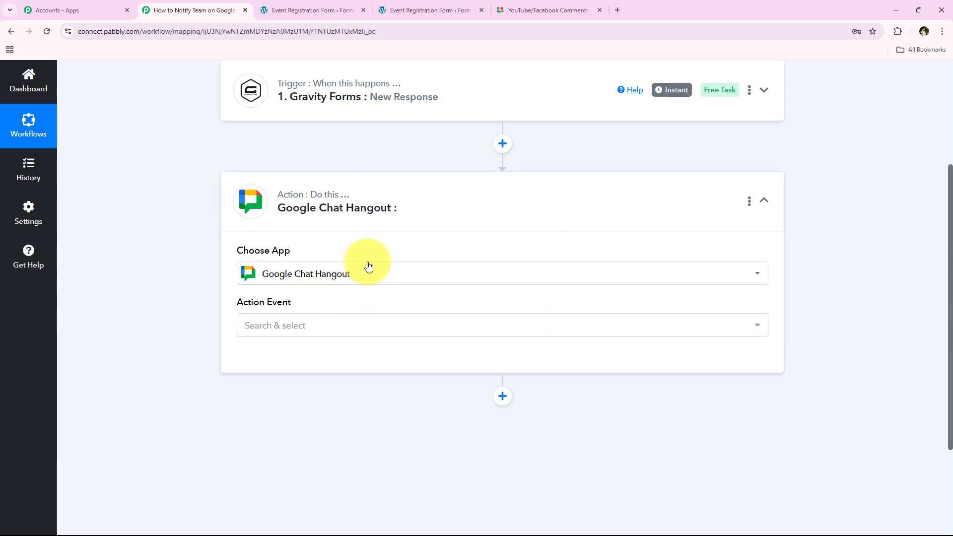
Set the action event to Create Message and connect Google Chat Hangout to bring up its message fields
{"action": "left_click_drag", "start_coordinate": [230, 299], "coordinate": [314, 304]}
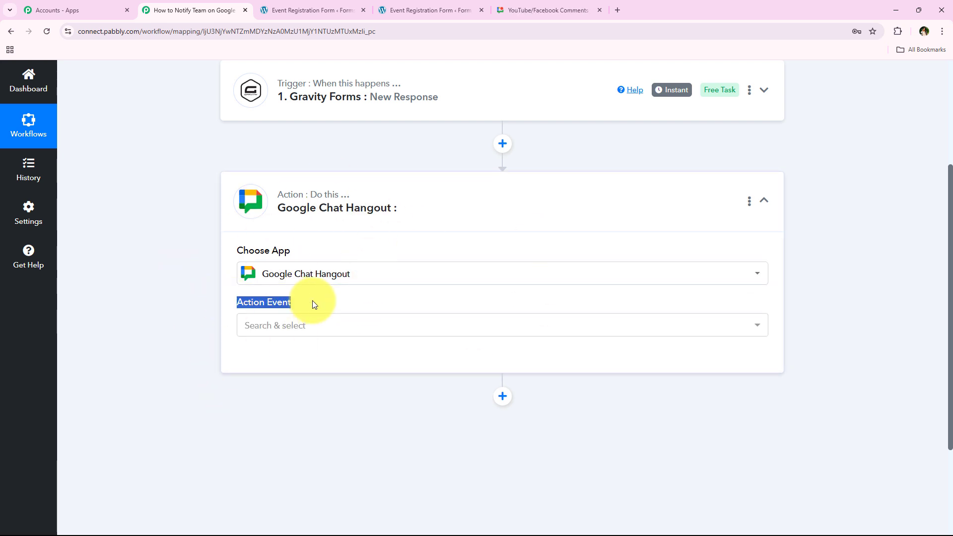
{"action": "left_click", "coordinate": [304, 326]}
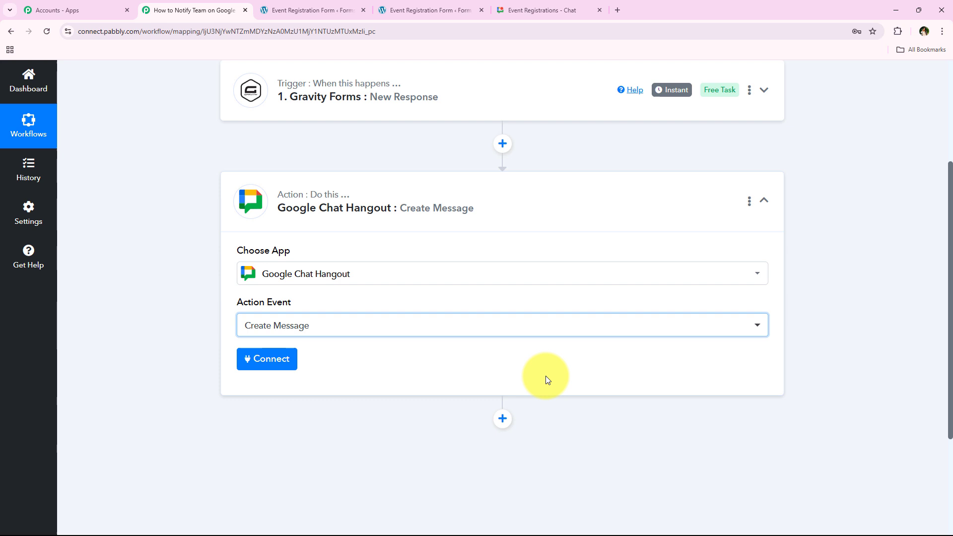
{"action": "left_click", "coordinate": [278, 366]}
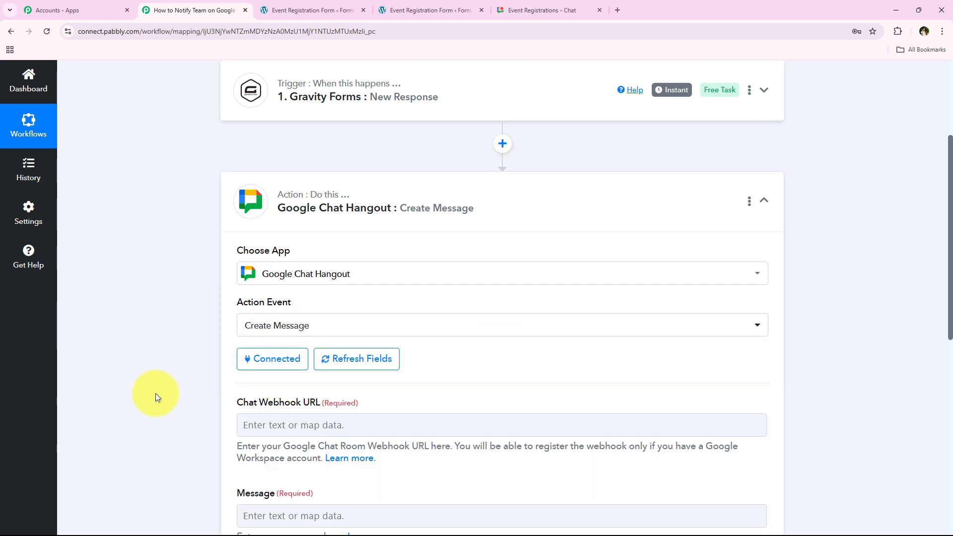
{"action": "middle_click", "coordinate": [134, 303]}
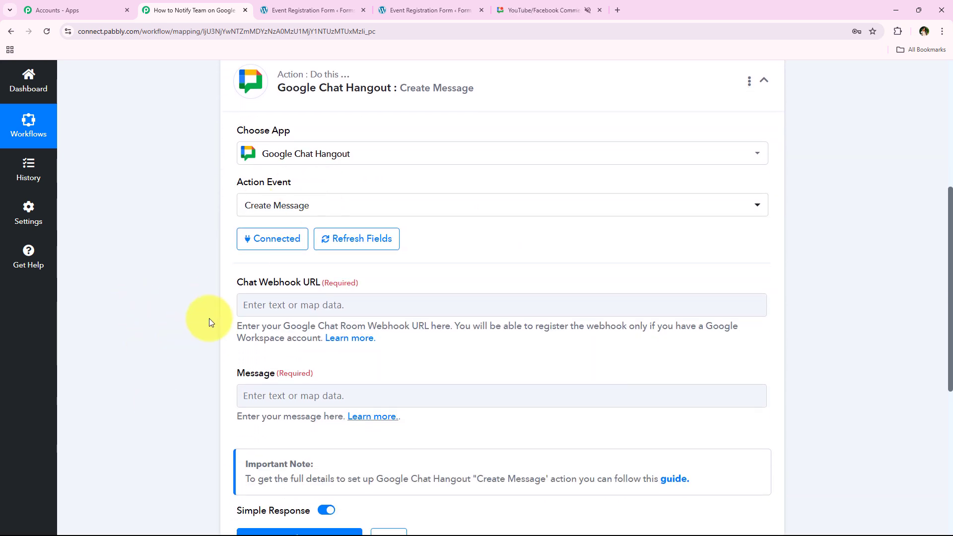
Open the Chat Webhook URL help article, read its instructions for registering an incoming webhook, and close it
{"action": "left_click_drag", "start_coordinate": [231, 293], "coordinate": [321, 285]}
{"action": "left_click", "coordinate": [181, 305]}
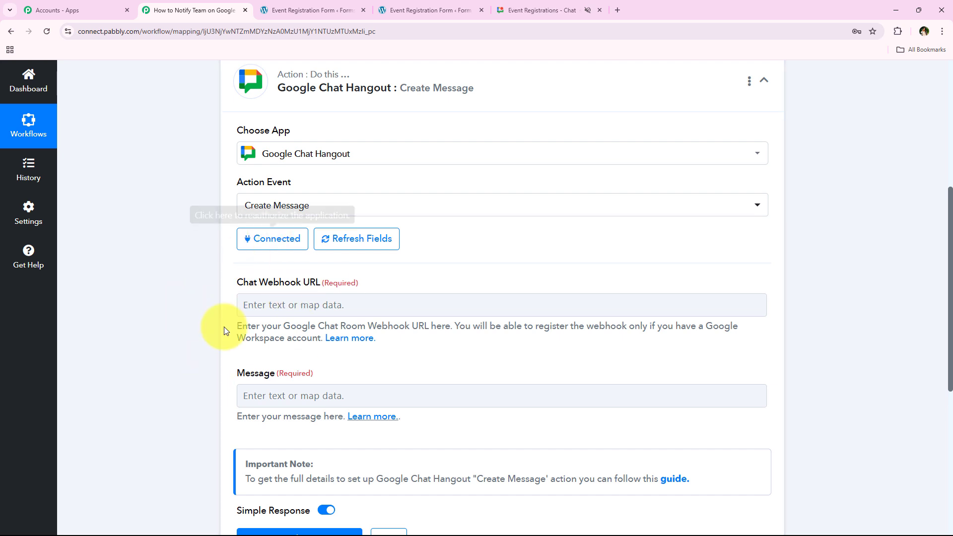
{"action": "left_click", "coordinate": [342, 339]}
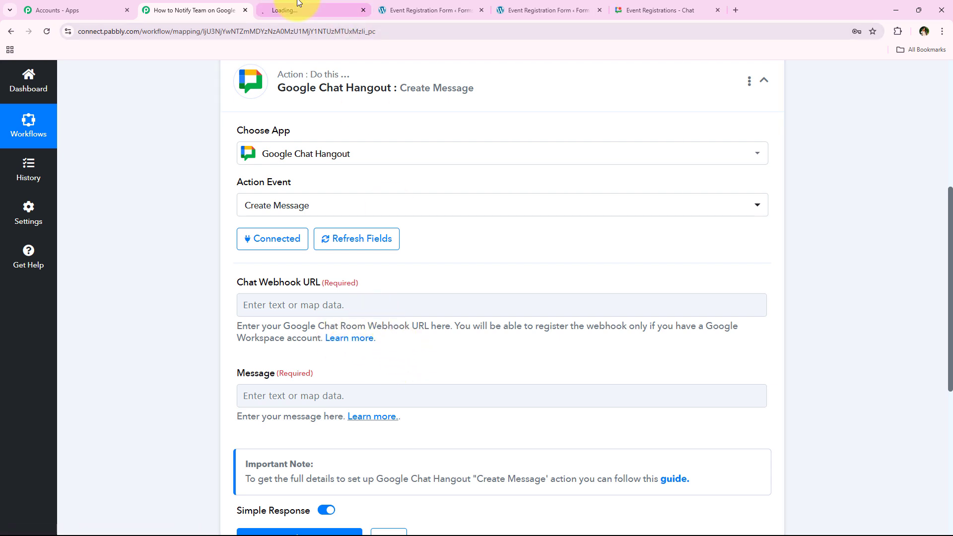
{"action": "left_click", "coordinate": [278, 9]}
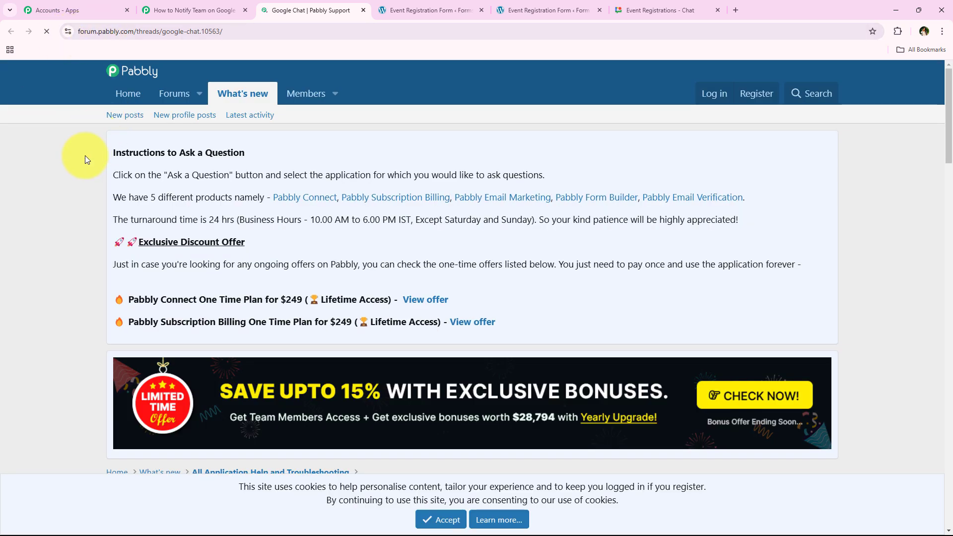
{"action": "scroll", "coordinate": [85, 164], "scroll_direction": "down", "scroll_amount": 6}
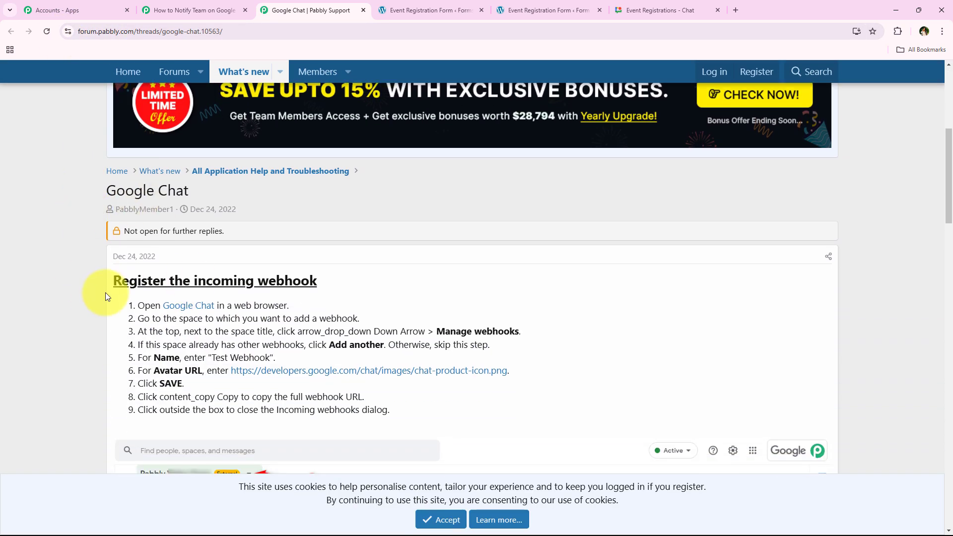
{"action": "left_click_drag", "start_coordinate": [130, 306], "coordinate": [425, 417]}
{"action": "left_click", "coordinate": [425, 403]}
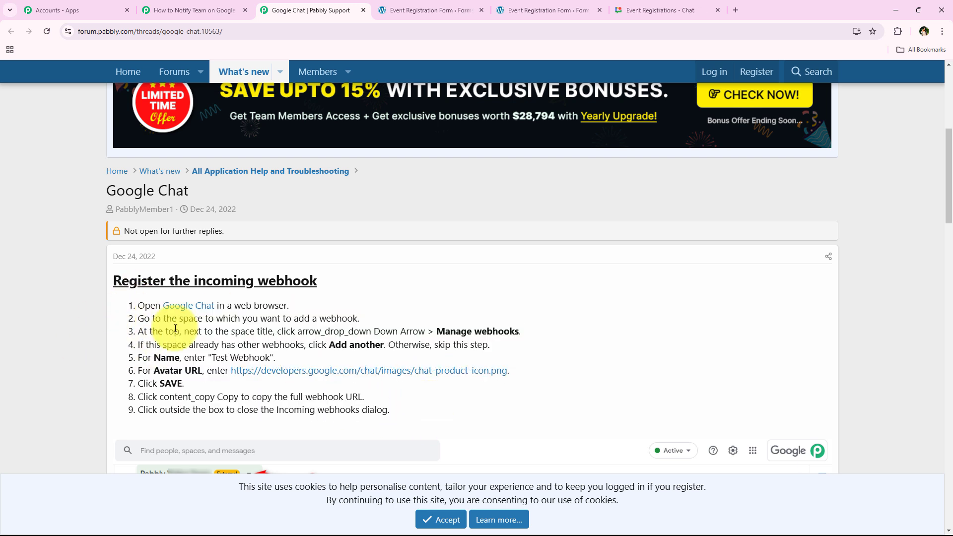
{"action": "scroll", "coordinate": [93, 318], "scroll_direction": "down", "scroll_amount": 3}
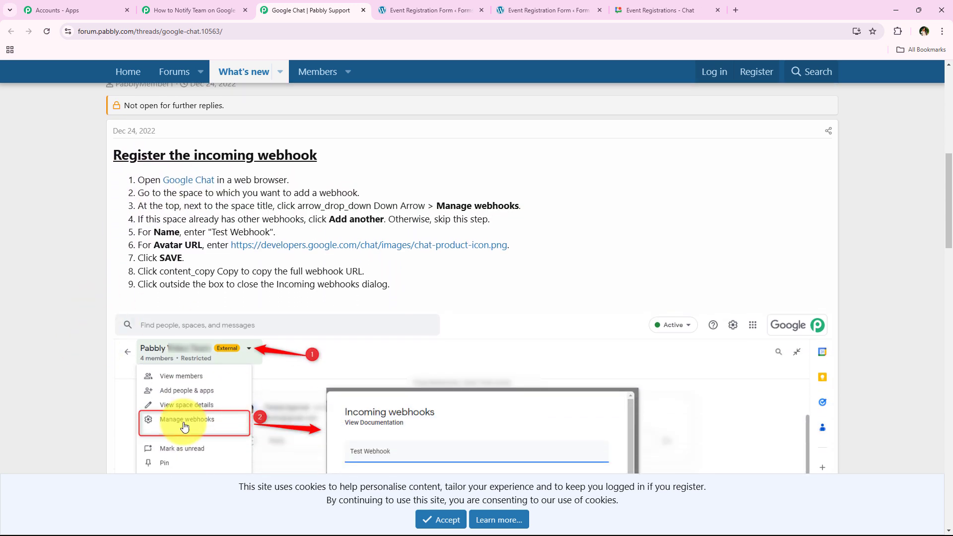
{"action": "left_click", "coordinate": [364, 10]}
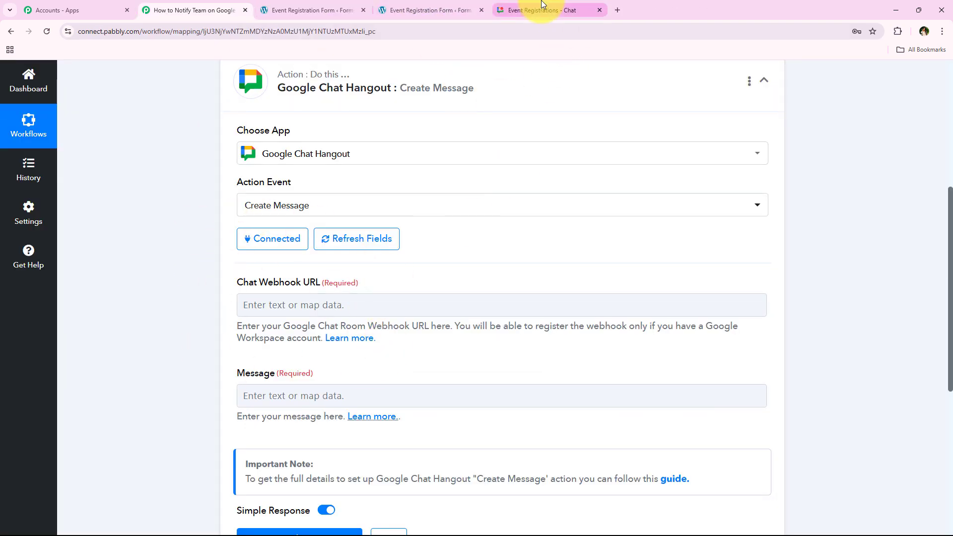
Switch to Google Chat and open the webhooks section of the Event Registrations space's apps and integrations settings
{"action": "left_click", "coordinate": [541, 6]}
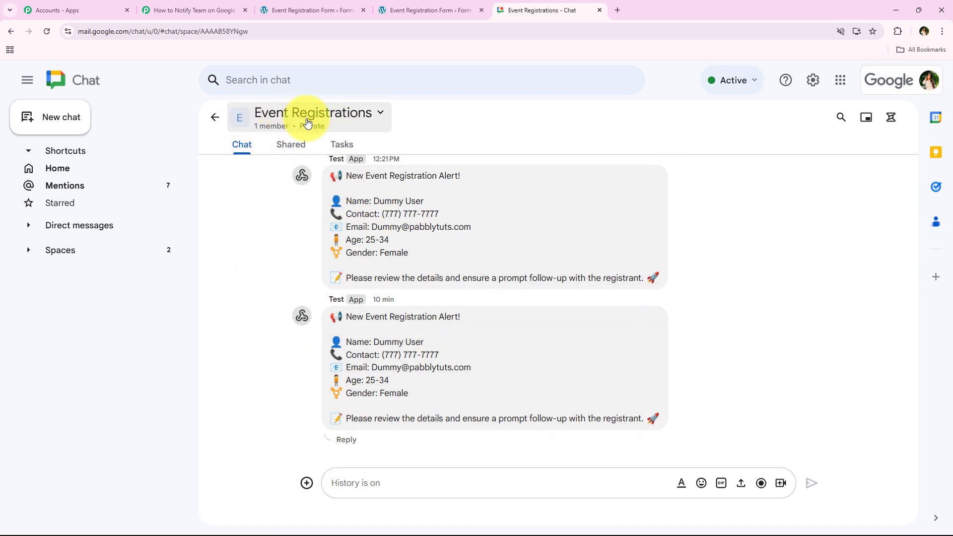
{"action": "left_click", "coordinate": [308, 123]}
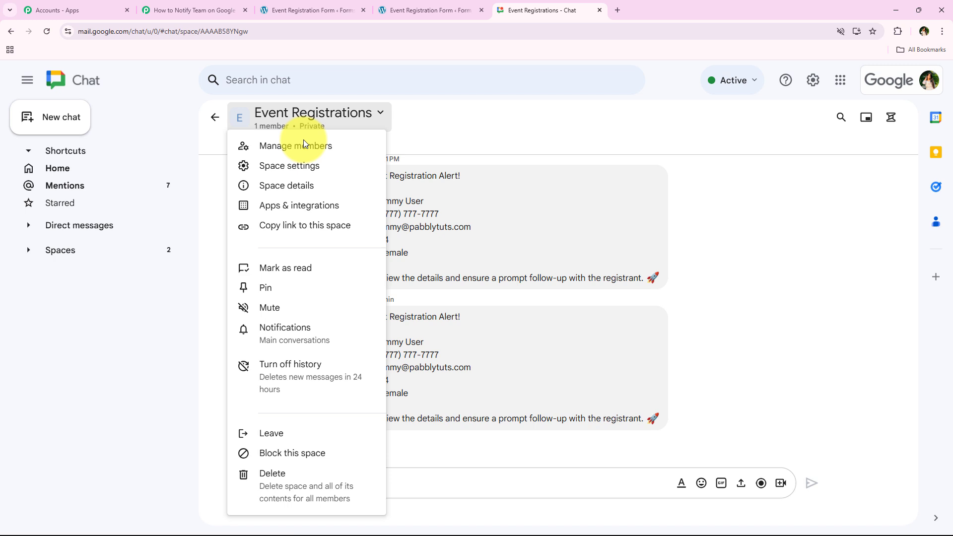
{"action": "left_click", "coordinate": [279, 173]}
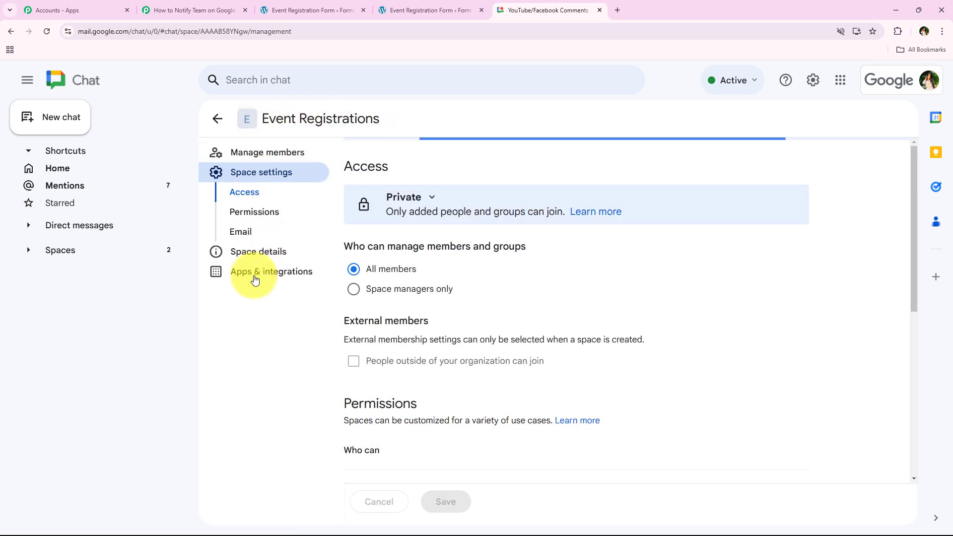
{"action": "left_click", "coordinate": [317, 274]}
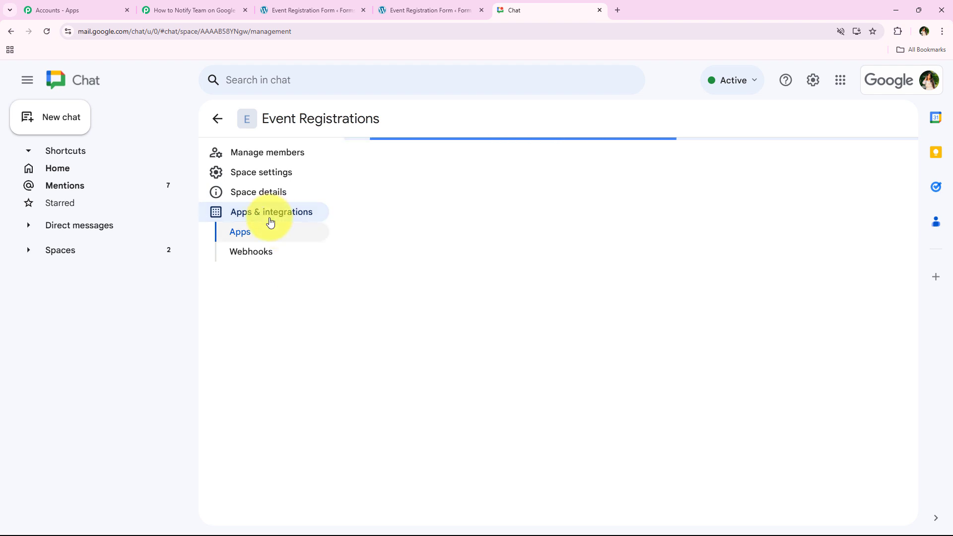
{"action": "left_click", "coordinate": [274, 254]}
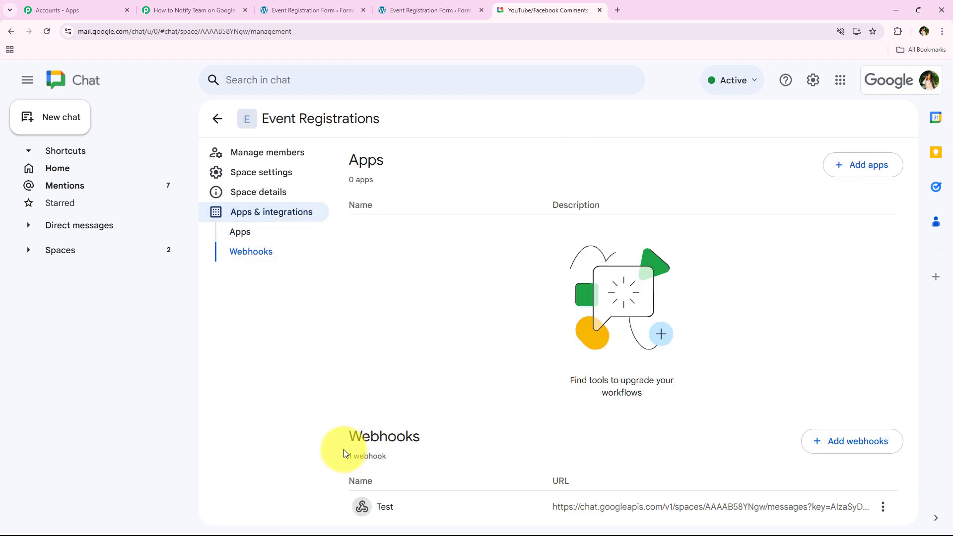
{"action": "left_click_drag", "start_coordinate": [343, 449], "coordinate": [439, 433]}
{"action": "left_click", "coordinate": [439, 433]}
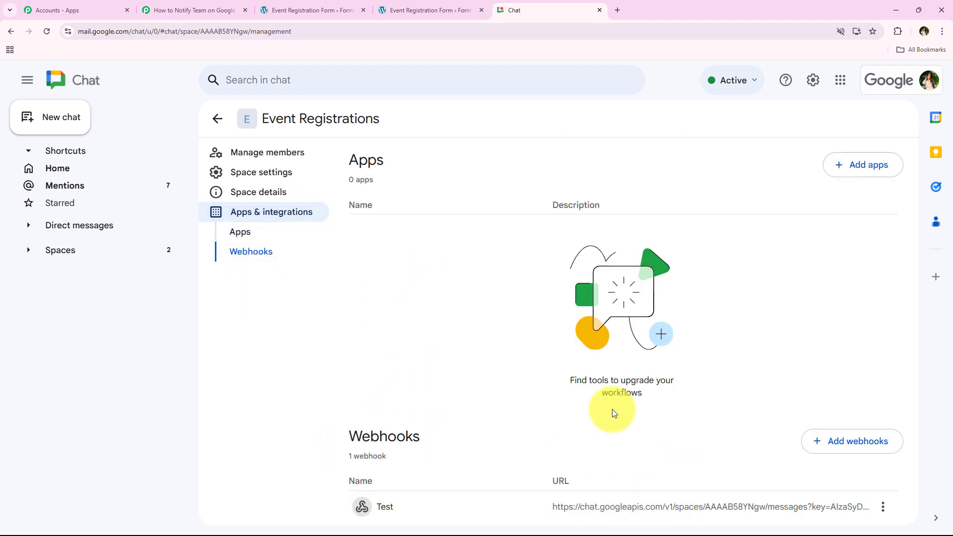
Add an incoming webhook named Test Connection to the Event Registrations space and save it
{"action": "left_click", "coordinate": [869, 444]}
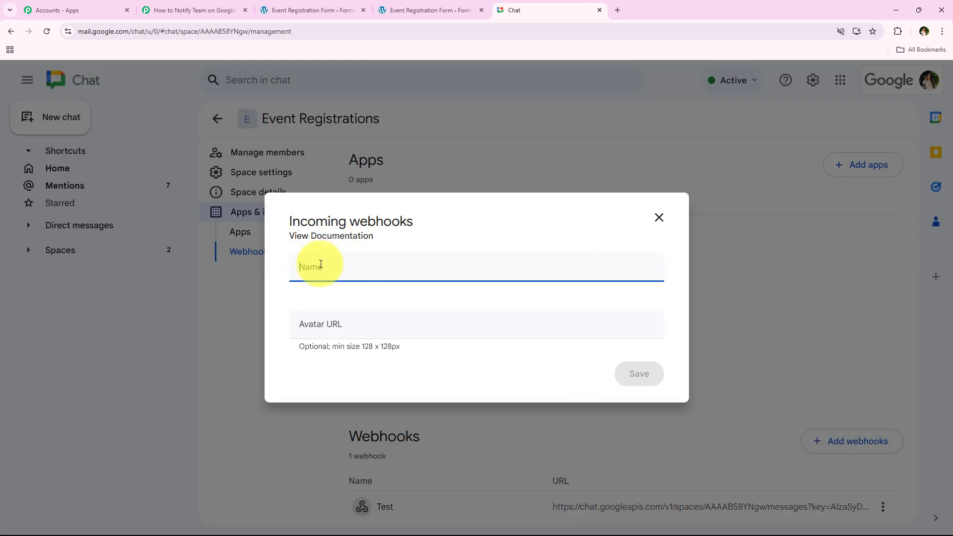
{"action": "type", "text": "Tes"}
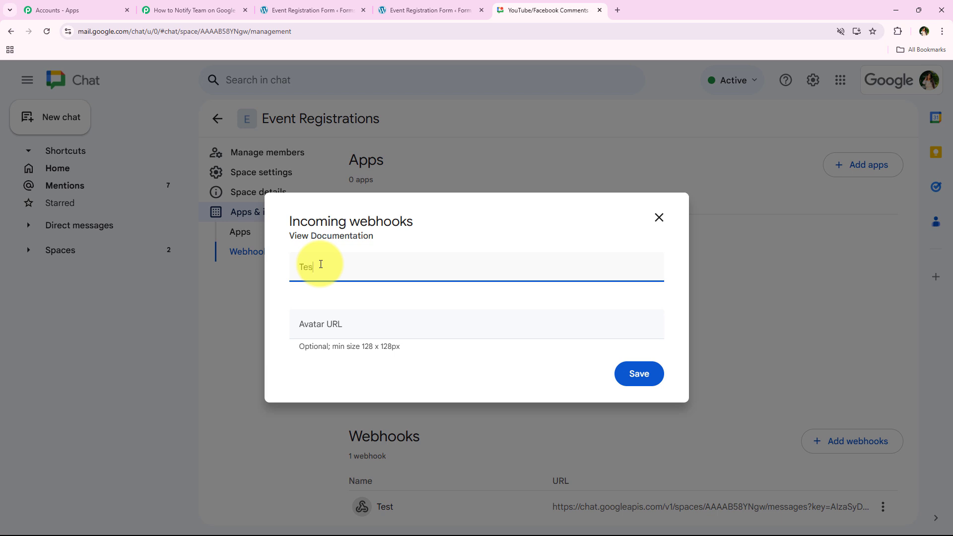
{"action": "type", "text": "t Connection"}
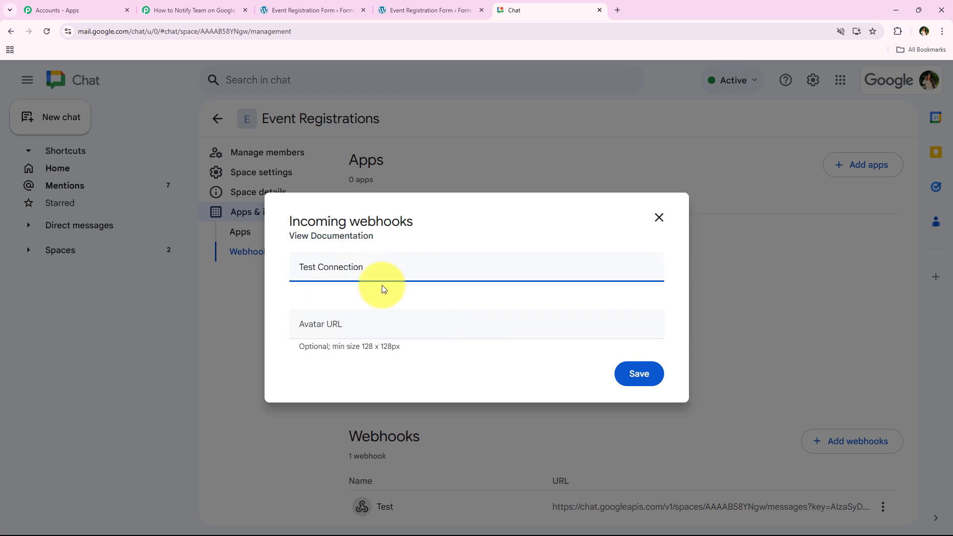
{"action": "left_click", "coordinate": [658, 381]}
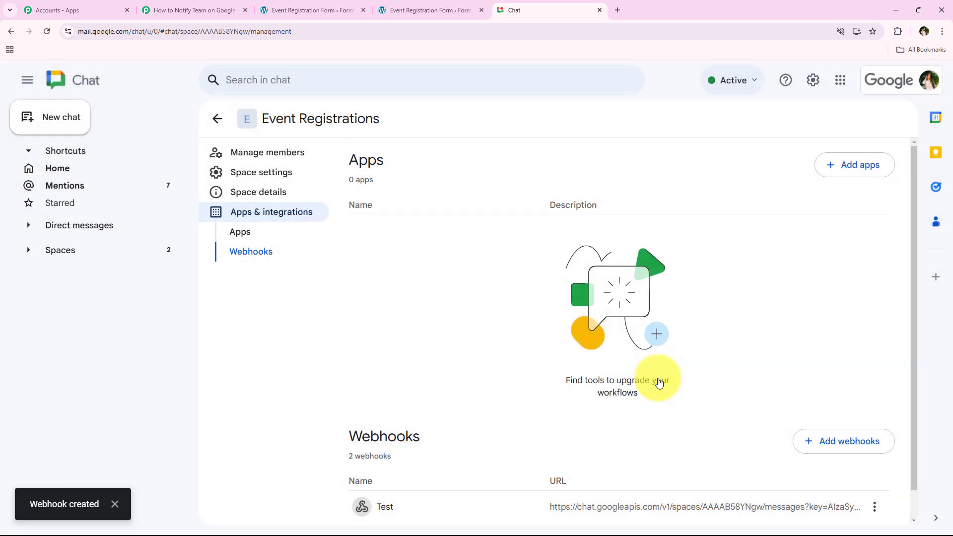
Copy the Test Connection webhook's link and paste it into the Chat Webhook URL field in Pabbly Connect
{"action": "scroll", "coordinate": [496, 352], "scroll_direction": "down", "scroll_amount": 1}
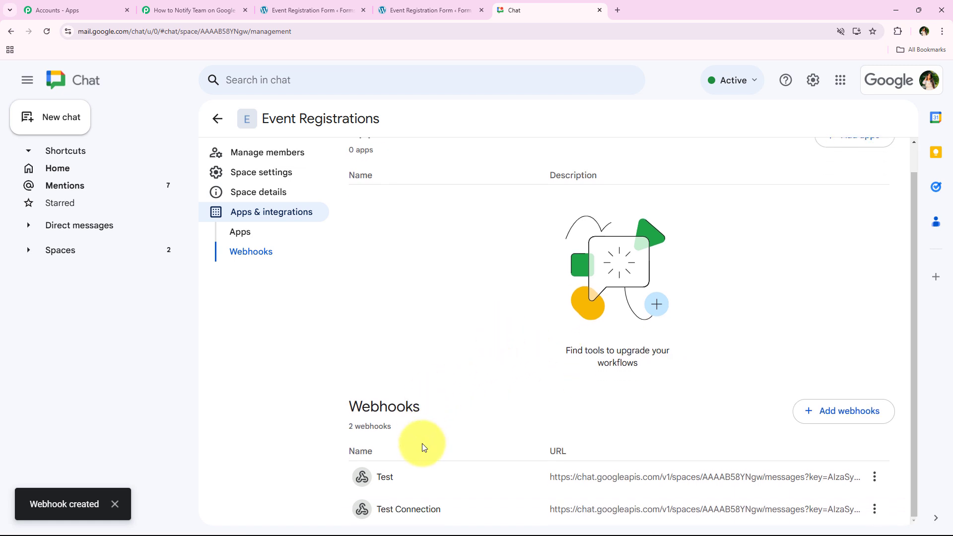
{"action": "left_click", "coordinate": [874, 509]}
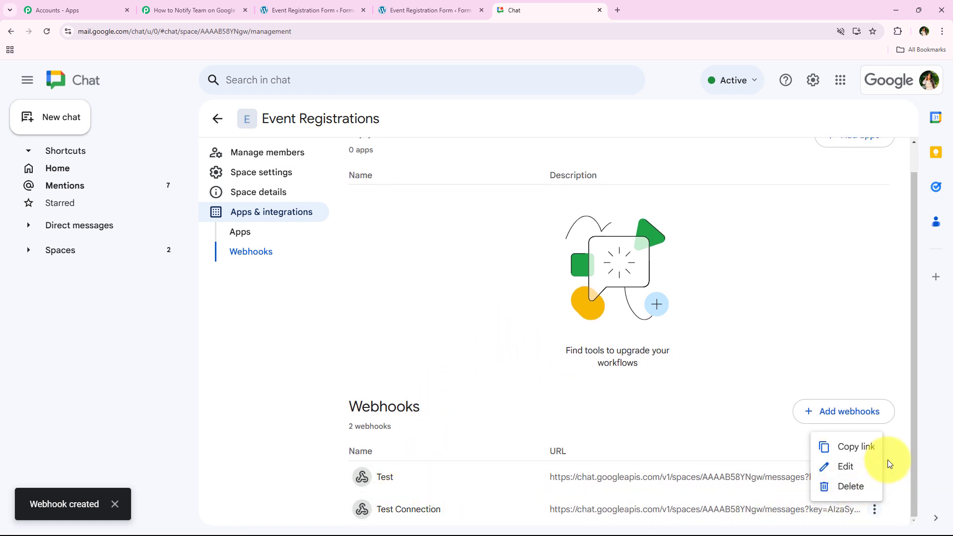
{"action": "left_click", "coordinate": [856, 447]}
{"action": "scroll", "coordinate": [478, 198], "scroll_direction": "up", "scroll_amount": 1}
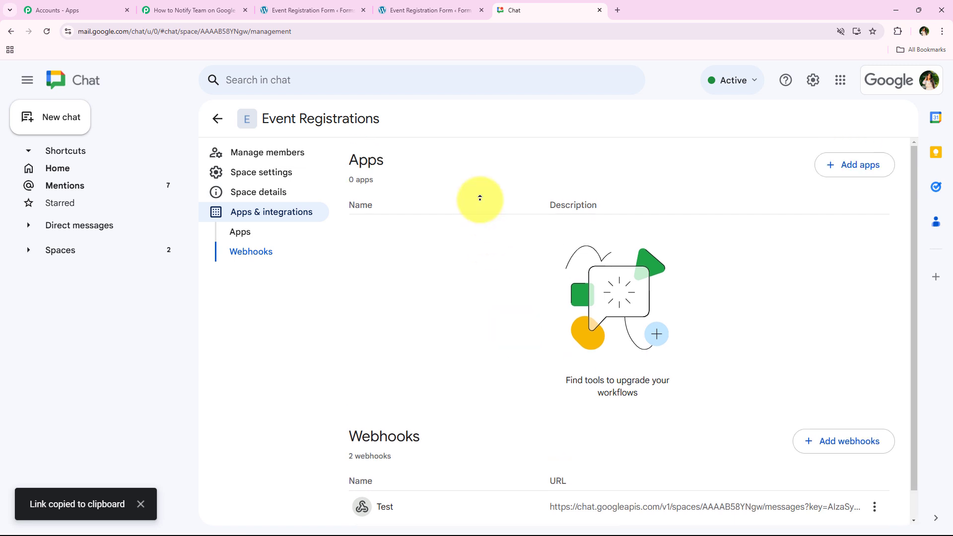
{"action": "left_click", "coordinate": [206, 4]}
{"action": "left_click", "coordinate": [278, 304]}
{"action": "right_click", "coordinate": [276, 304]}
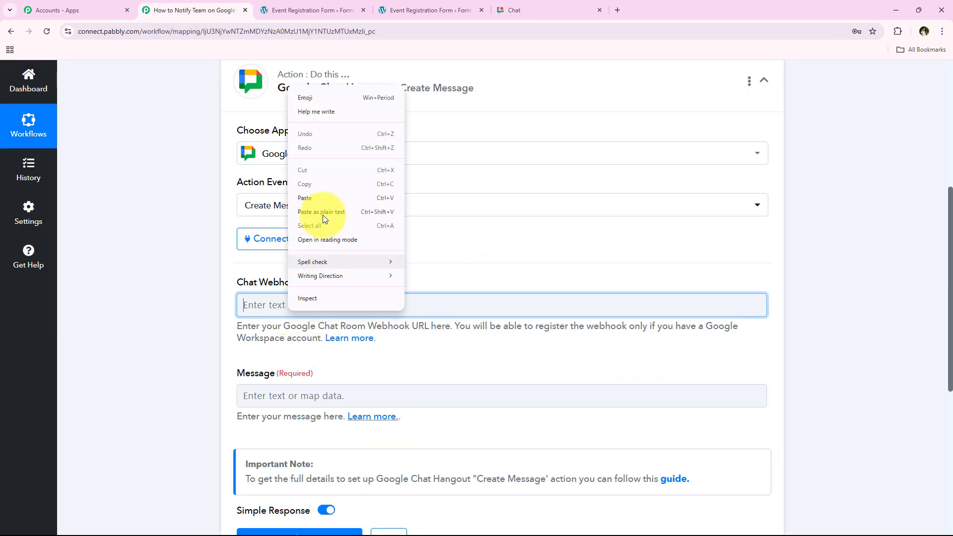
{"action": "left_click", "coordinate": [322, 215]}
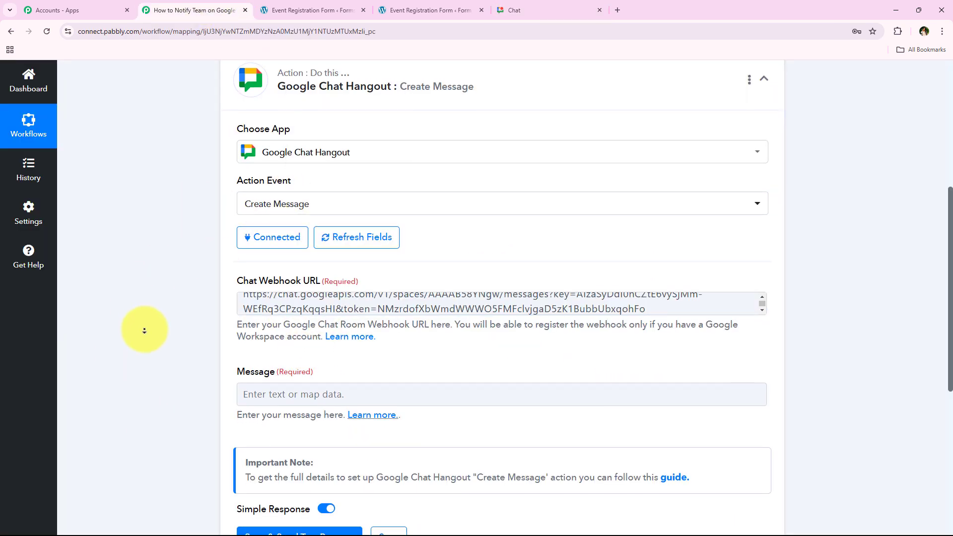
Return Google Chat to the space's conversation, then paste the "New Event Registration Alert!" template with Name, Contact, Email, Age and Gender lines into Pabbly Connect's Message field
{"action": "scroll", "coordinate": [154, 351], "scroll_direction": "down", "scroll_amount": 2}
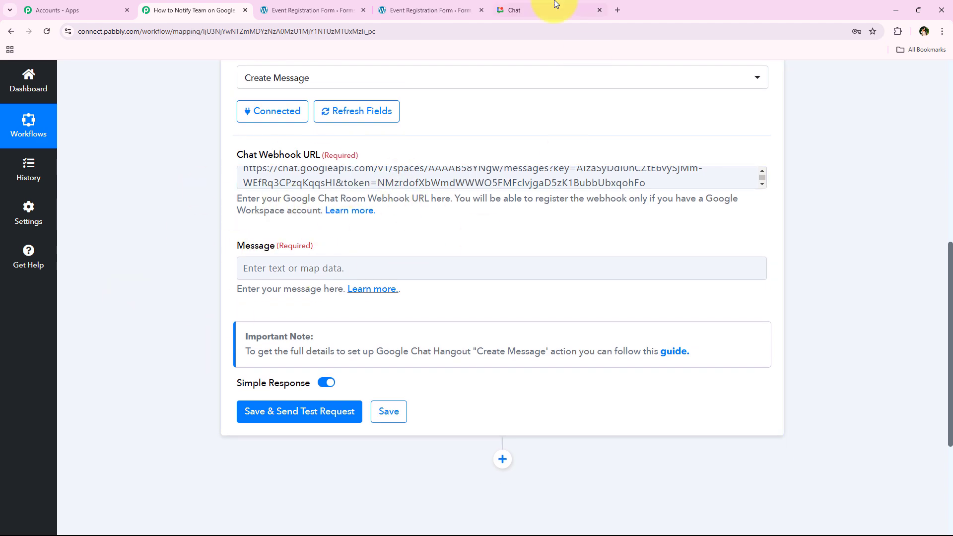
{"action": "left_click", "coordinate": [551, 10]}
{"action": "left_click", "coordinate": [217, 118]}
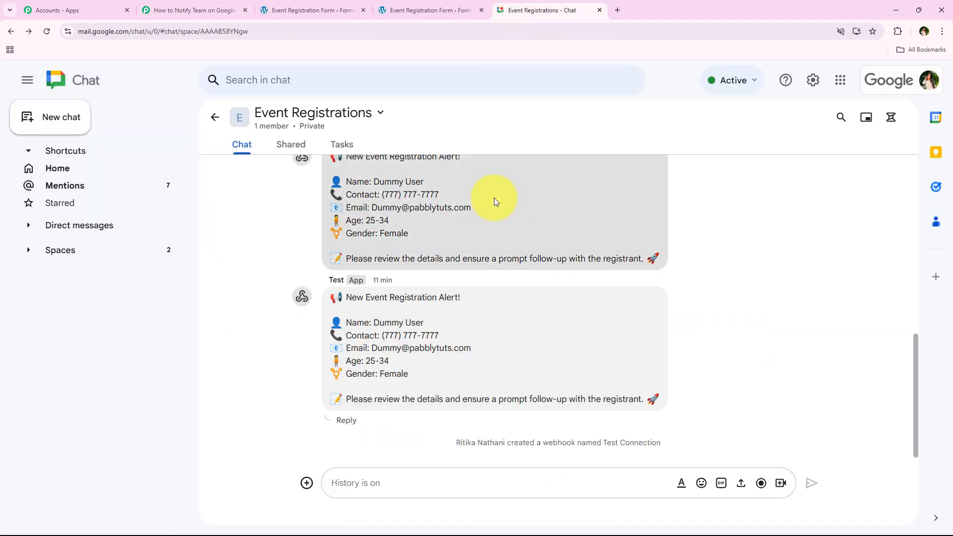
{"action": "left_click", "coordinate": [218, 10]}
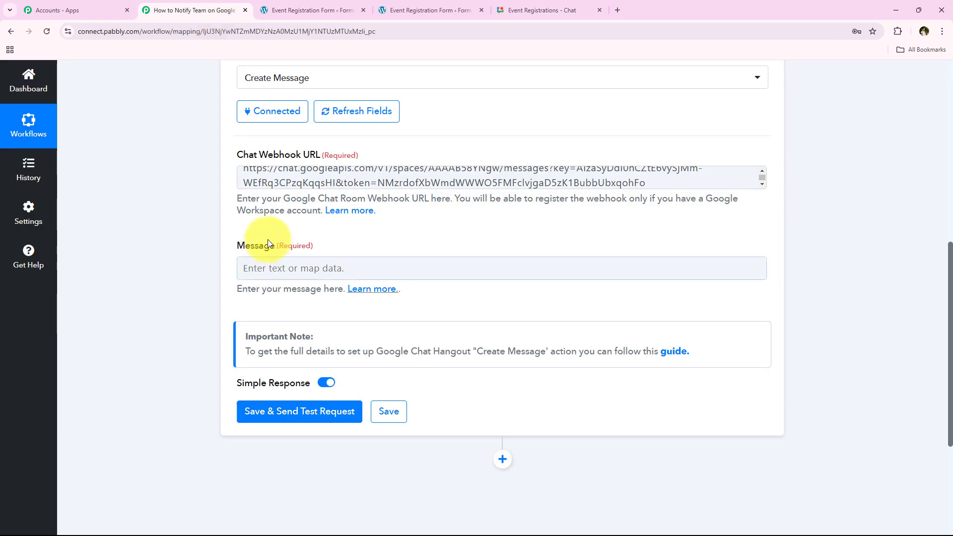
{"action": "left_click", "coordinate": [277, 261]}
{"action": "key", "text": "ctrl+v"}
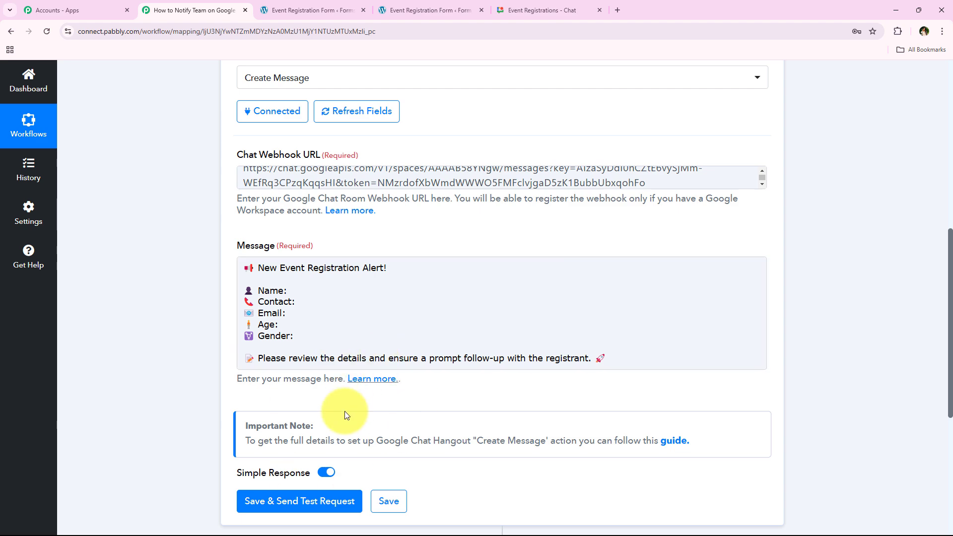
{"action": "scroll", "coordinate": [206, 298], "scroll_direction": "up", "scroll_amount": 8}
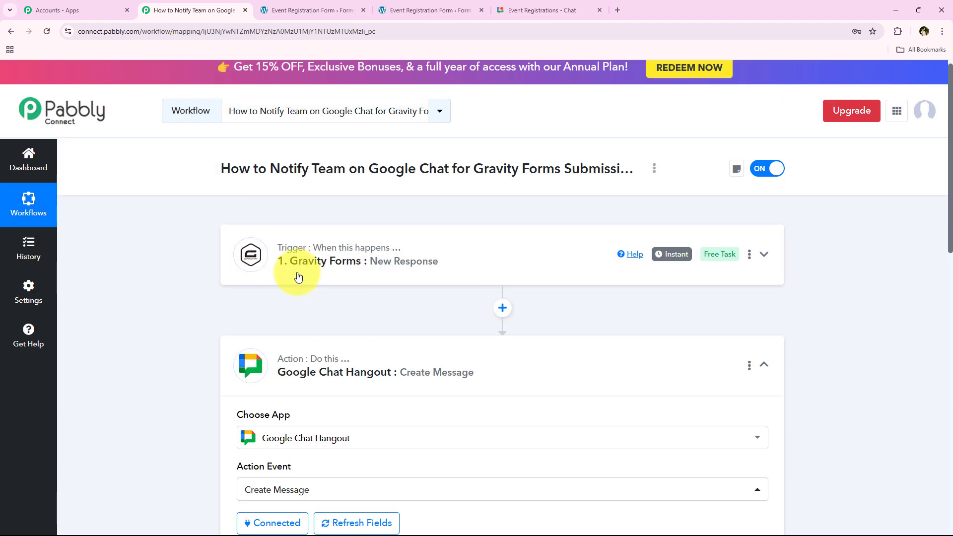
{"action": "scroll", "coordinate": [184, 323], "scroll_direction": "down", "scroll_amount": 9}
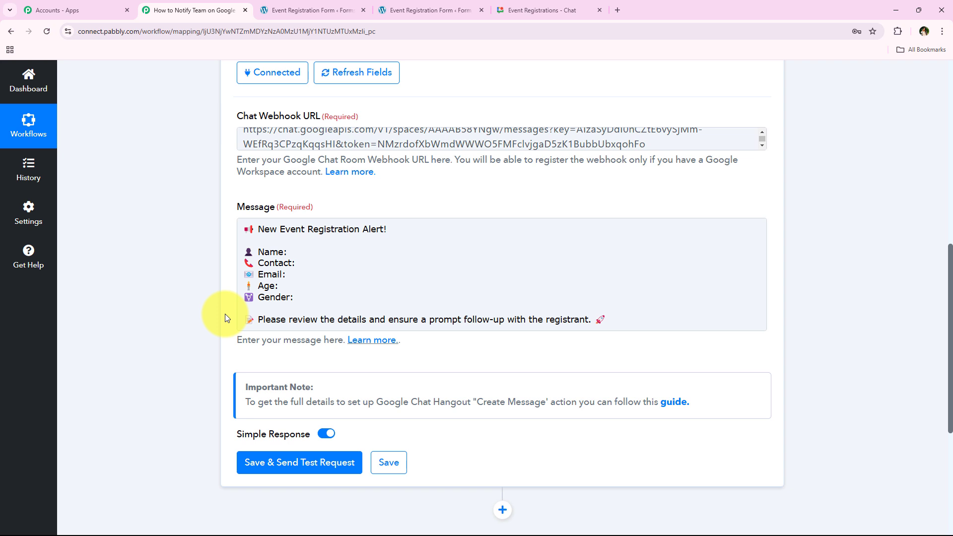
{"action": "left_click", "coordinate": [314, 245]}
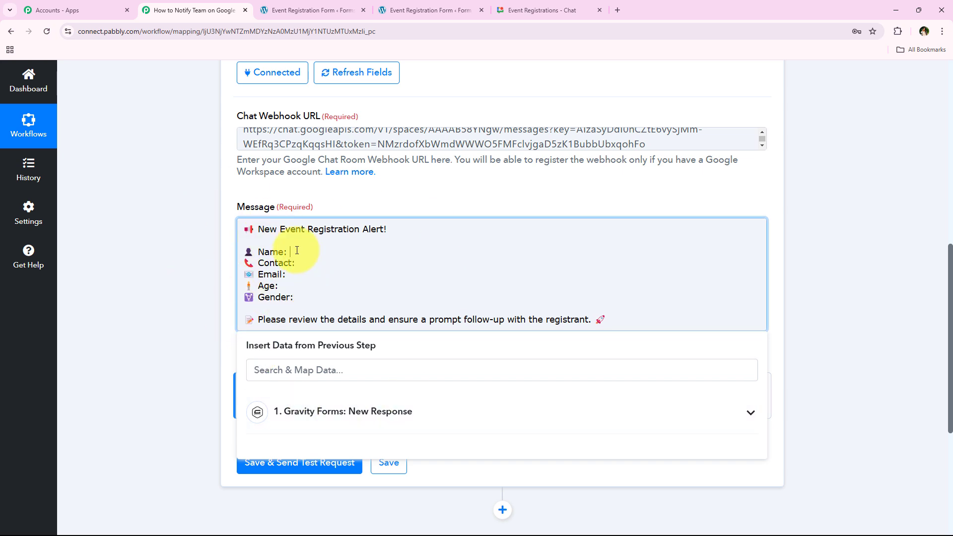
{"action": "left_click", "coordinate": [284, 369]}
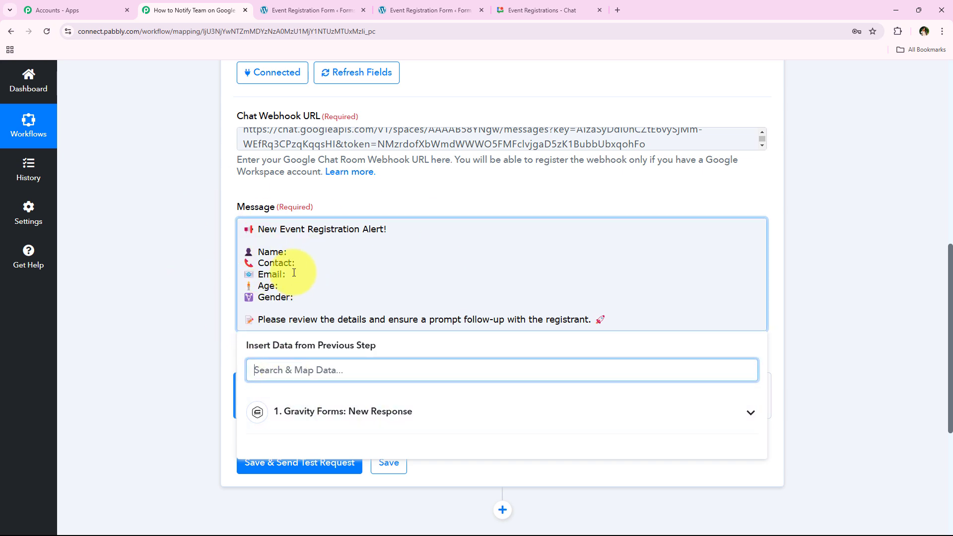
{"action": "left_click", "coordinate": [293, 257]}
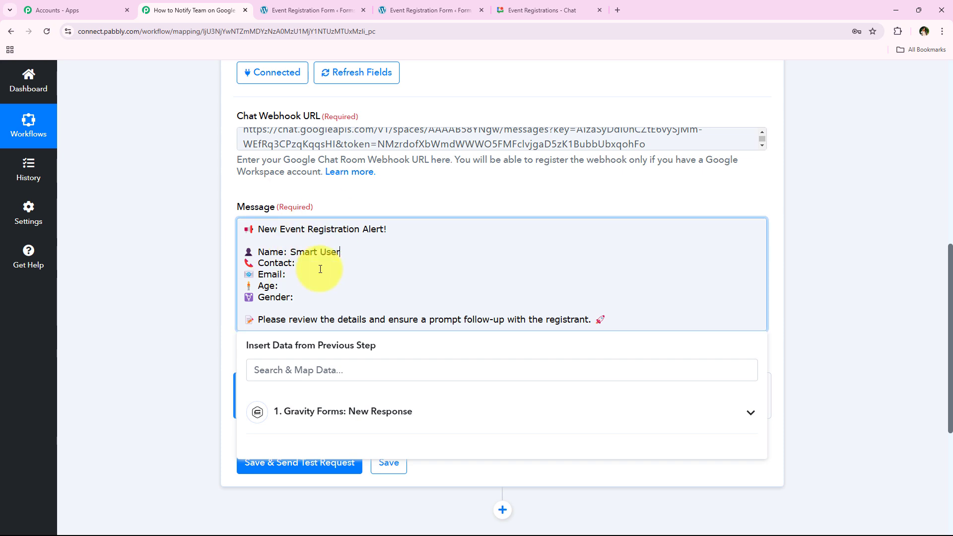
{"action": "left_click_drag", "start_coordinate": [288, 253], "coordinate": [346, 249]}
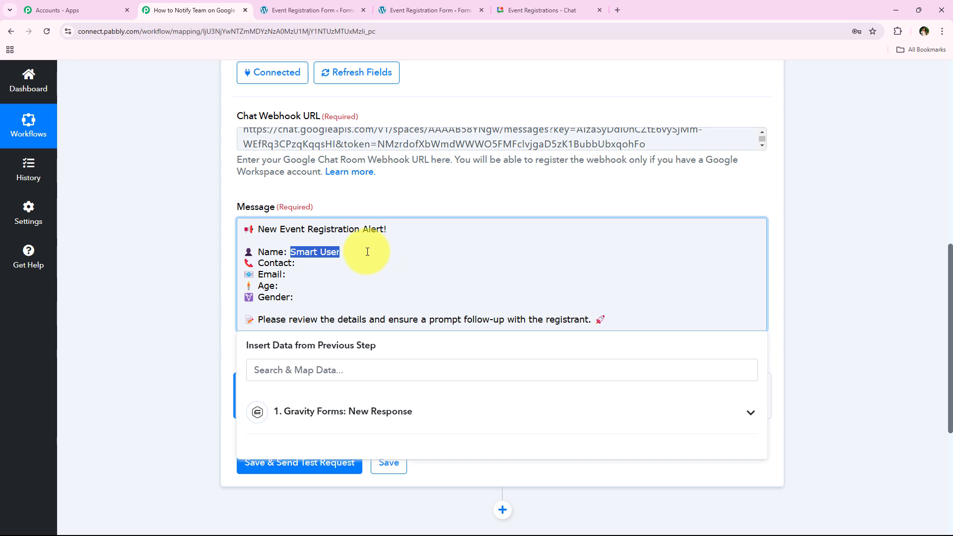
{"action": "key", "text": "BackSpace"}
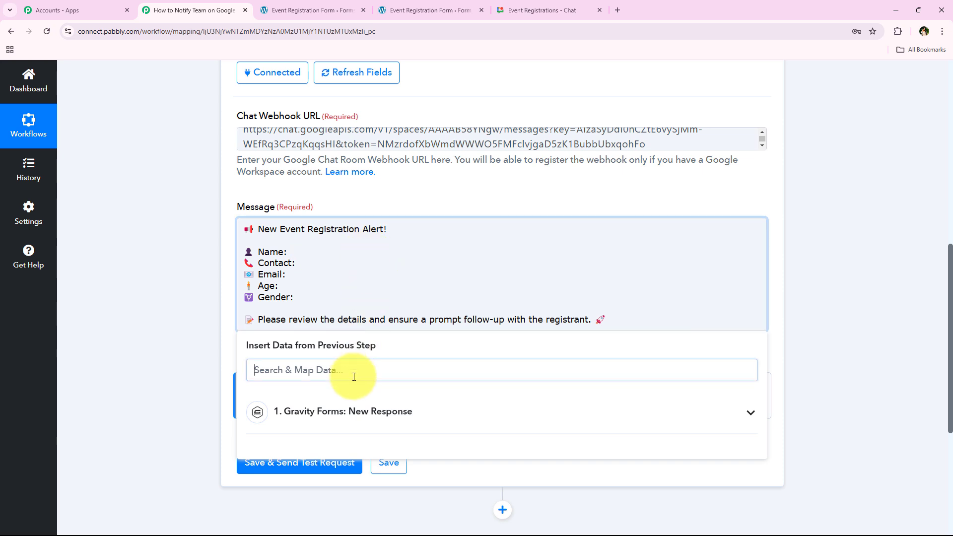
Map the first name (1.3) and last name (1.6) responses after Name in the message, keeping Contact on its own line
{"action": "left_click", "coordinate": [353, 376]}
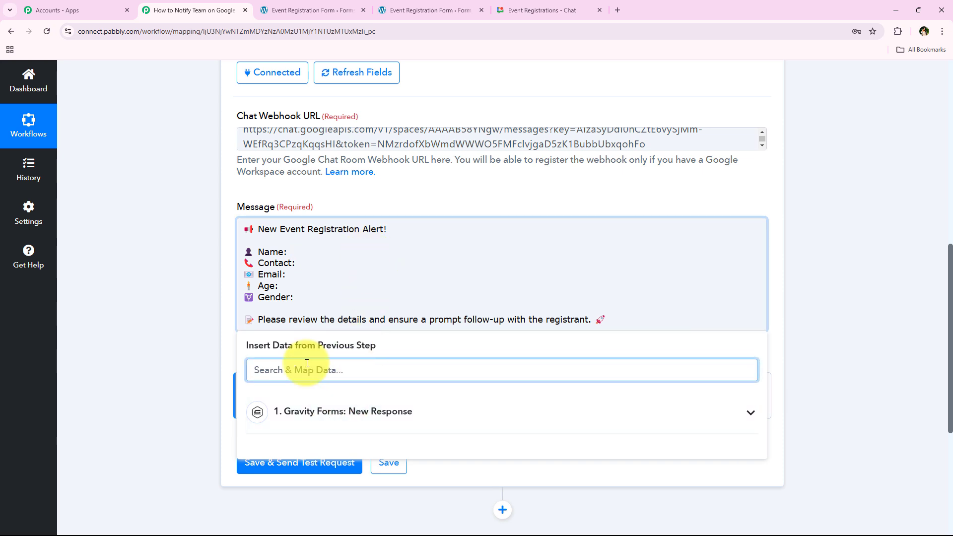
{"action": "type", "text": "sm"}
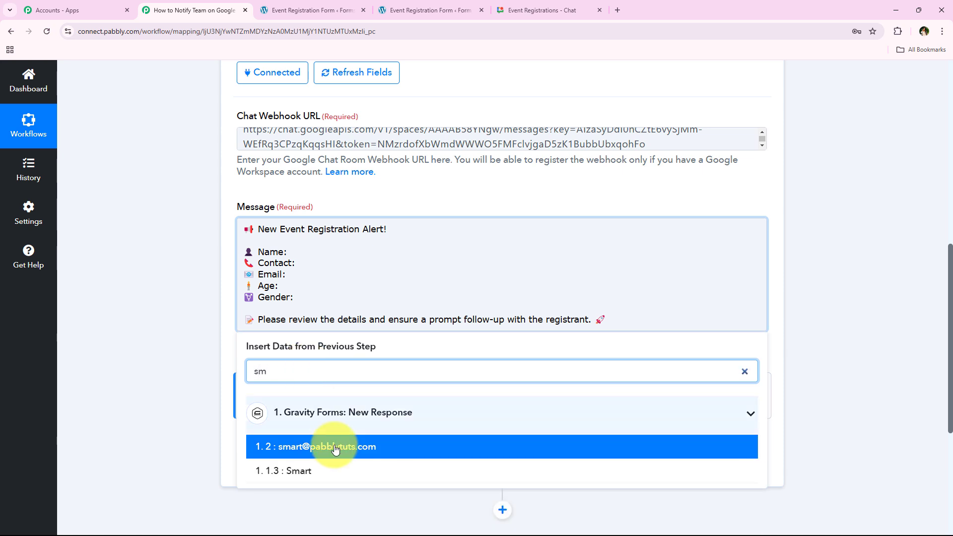
{"action": "left_click", "coordinate": [435, 476]}
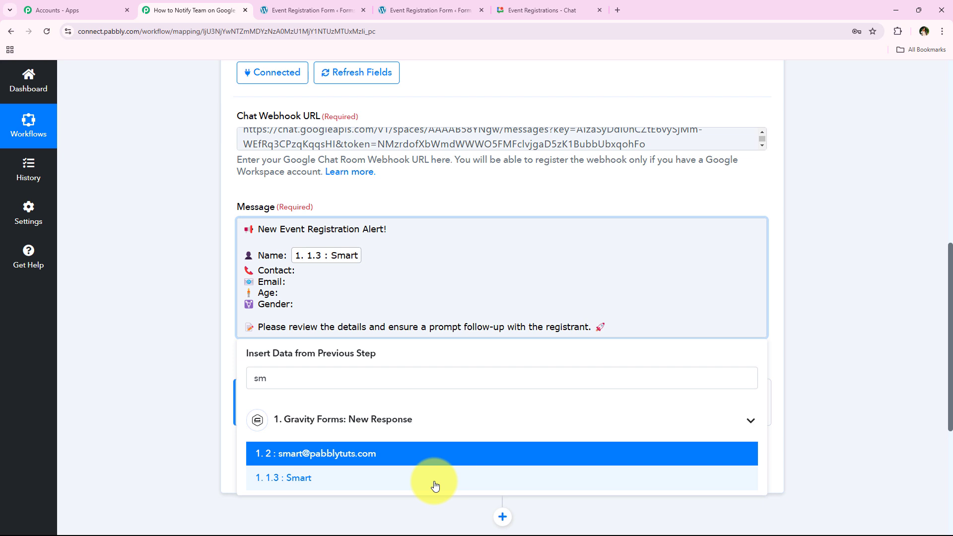
{"action": "double_click", "coordinate": [345, 381]}
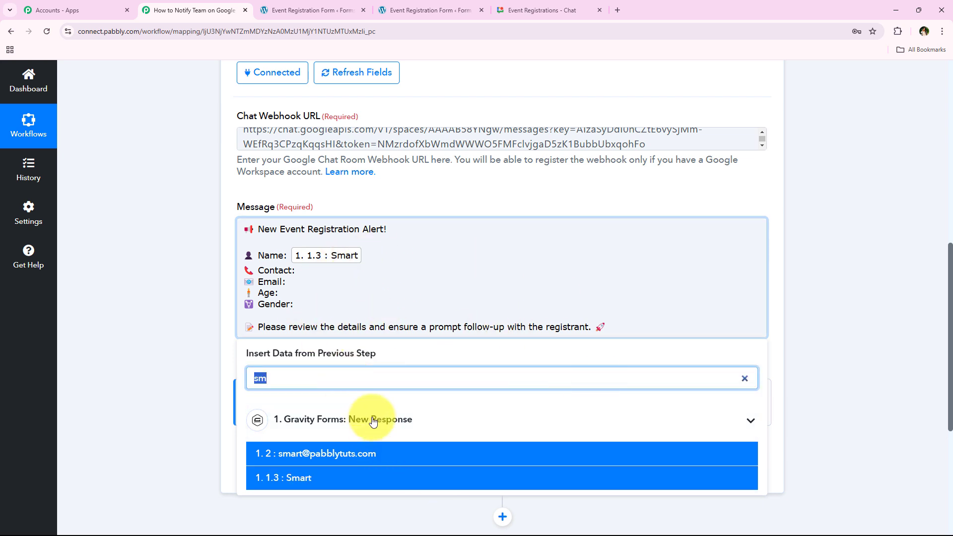
{"action": "left_click", "coordinate": [369, 252]}
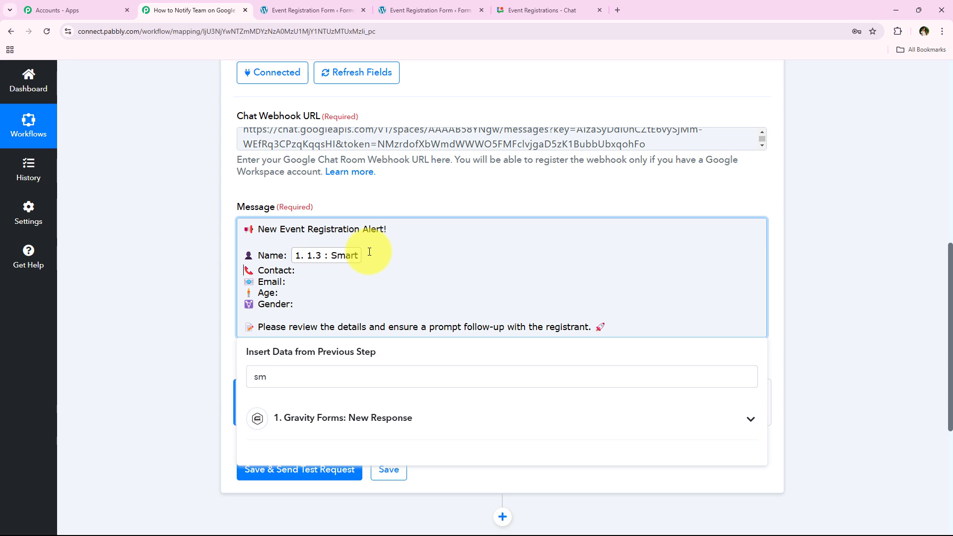
{"action": "key", "text": "Delete"}
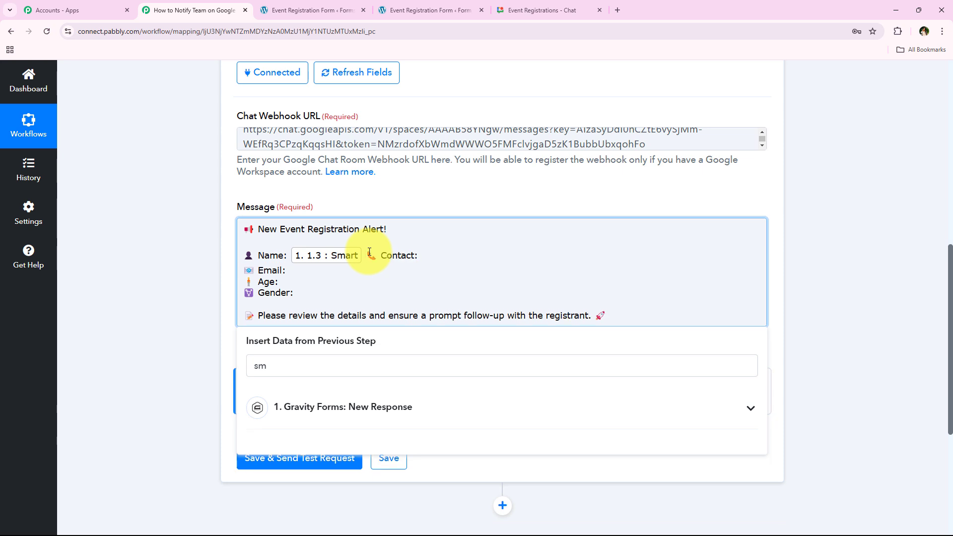
{"action": "left_click", "coordinate": [280, 367]}
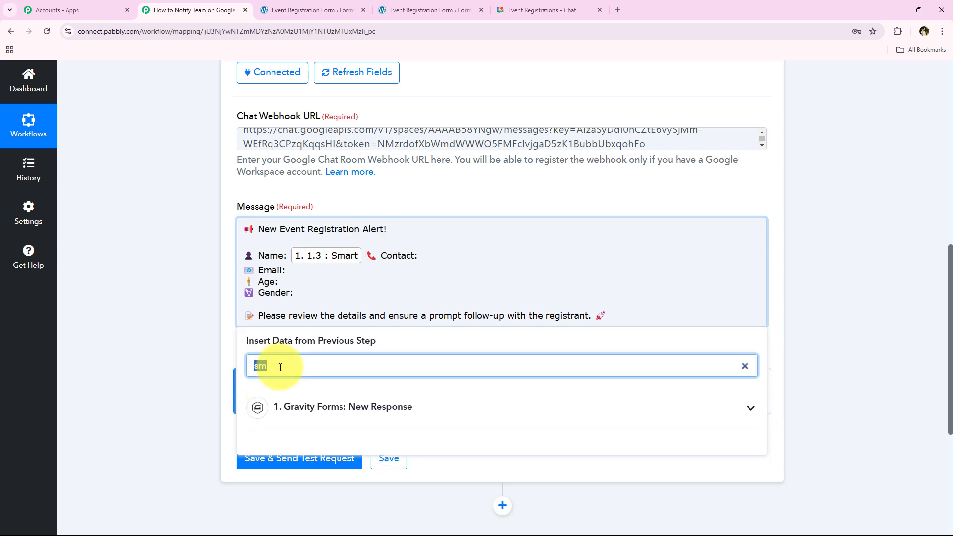
{"action": "type", "text": "use"}
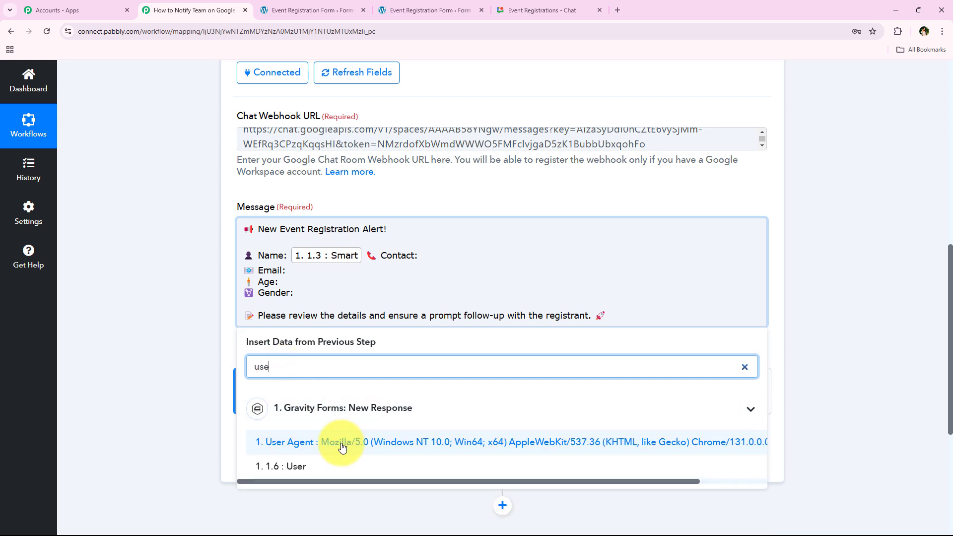
{"action": "left_click", "coordinate": [354, 474]}
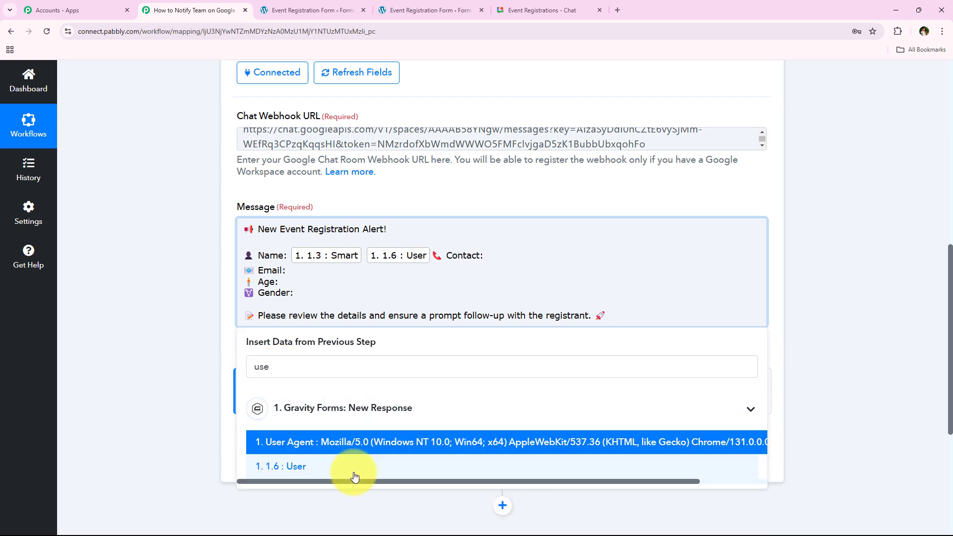
{"action": "key", "text": "Return"}
Map the phone number response (field 3) from Gravity Forms: New Response after Contact in the message
{"action": "left_click", "coordinate": [330, 270]}
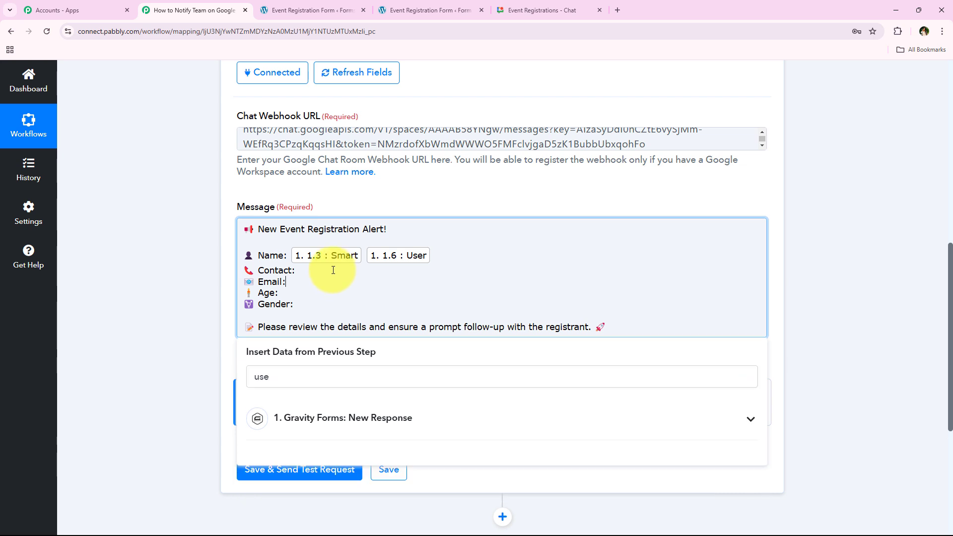
{"action": "left_click", "coordinate": [308, 377]}
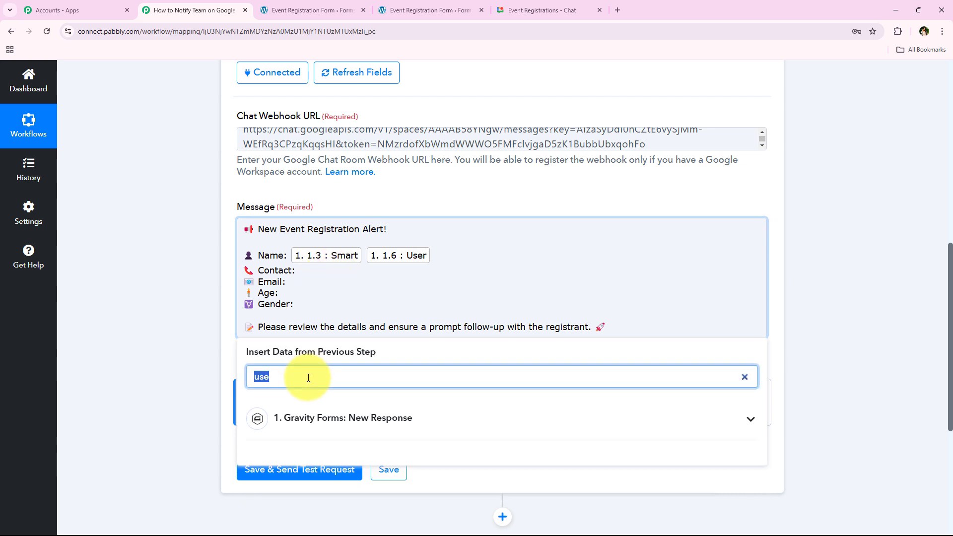
{"action": "key", "text": "BackSpace"}
{"action": "scroll", "coordinate": [365, 356], "scroll_direction": "down", "scroll_amount": 1}
{"action": "left_click", "coordinate": [457, 370]}
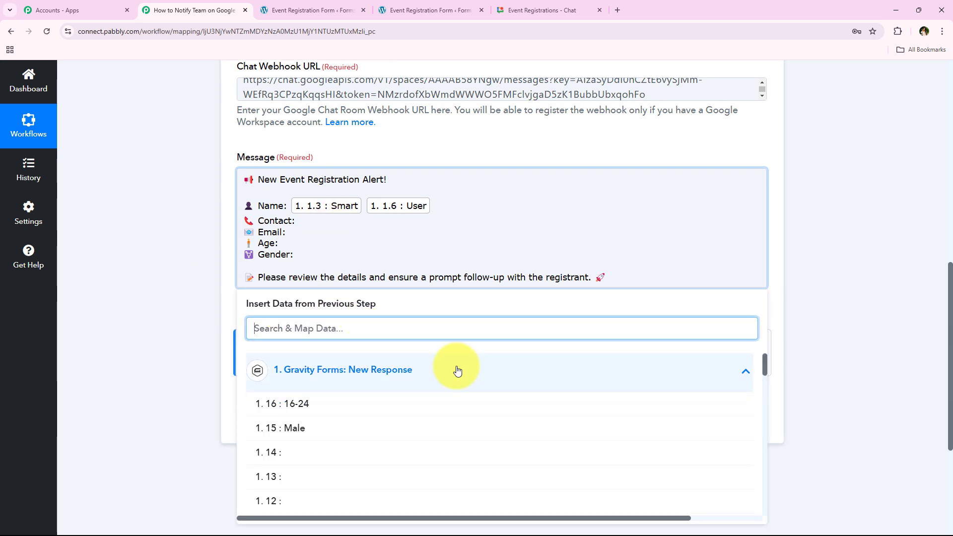
{"action": "scroll", "coordinate": [404, 427], "scroll_direction": "down", "scroll_amount": 5}
{"action": "left_click", "coordinate": [340, 506]}
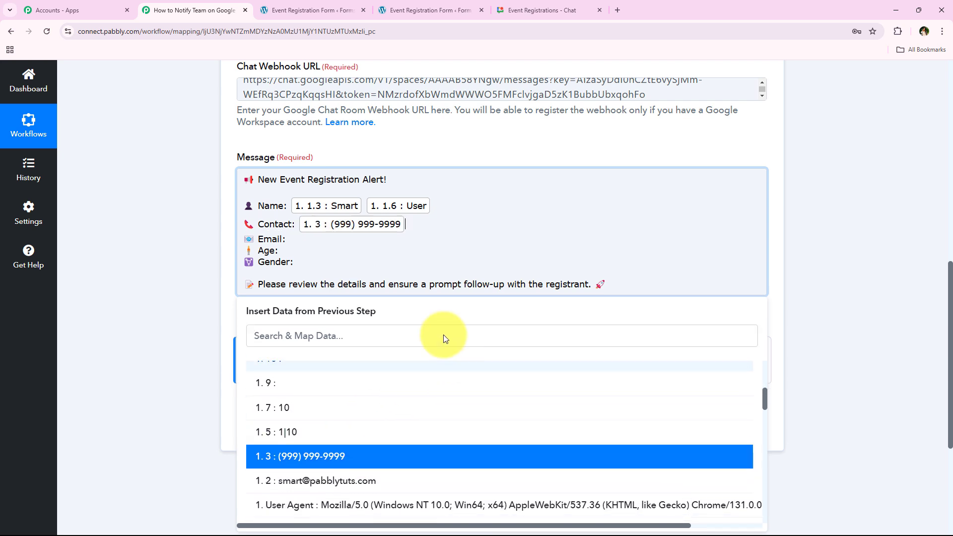
Map the registrant's email response (field 2) after Email in the message
{"action": "left_click", "coordinate": [363, 246]}
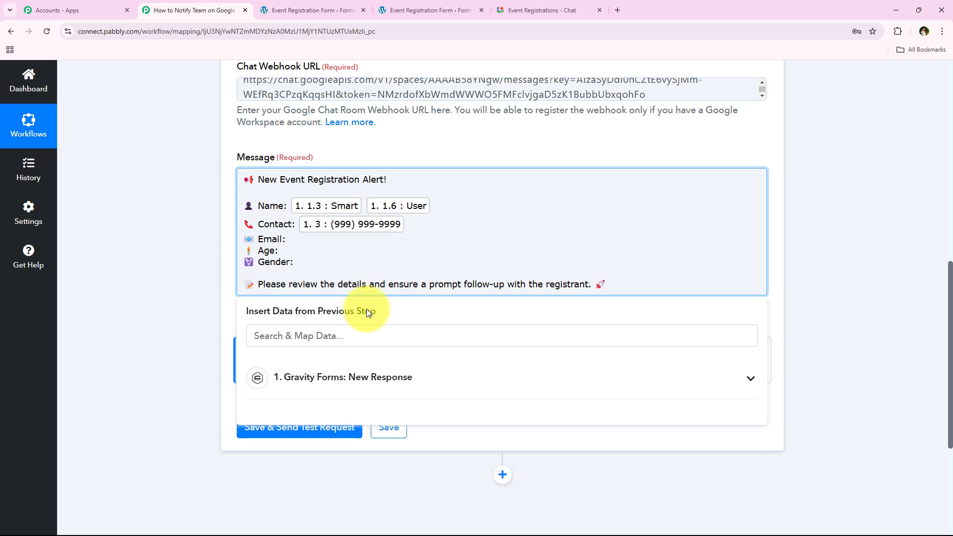
{"action": "left_click", "coordinate": [347, 339]}
{"action": "left_click", "coordinate": [292, 239]}
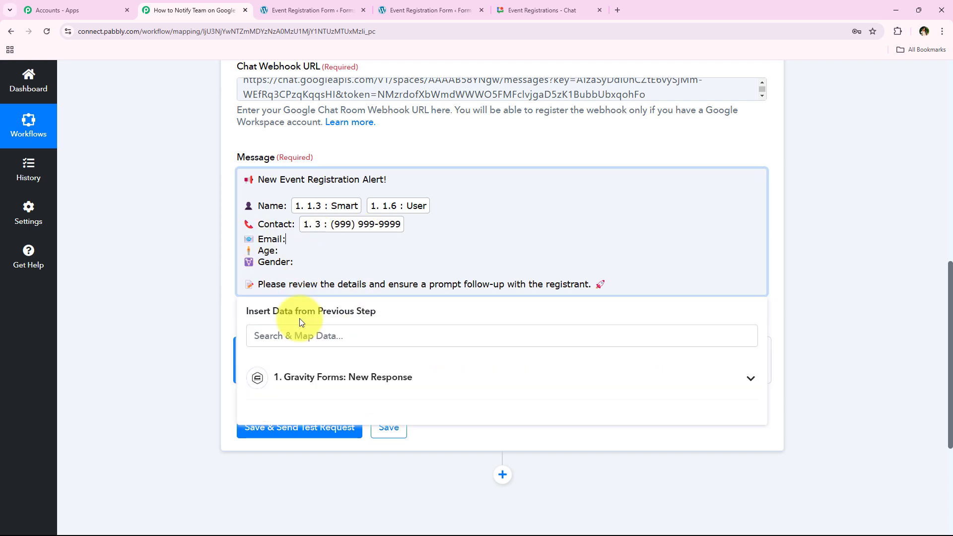
{"action": "left_click", "coordinate": [301, 331]}
{"action": "type", "text": "s"}
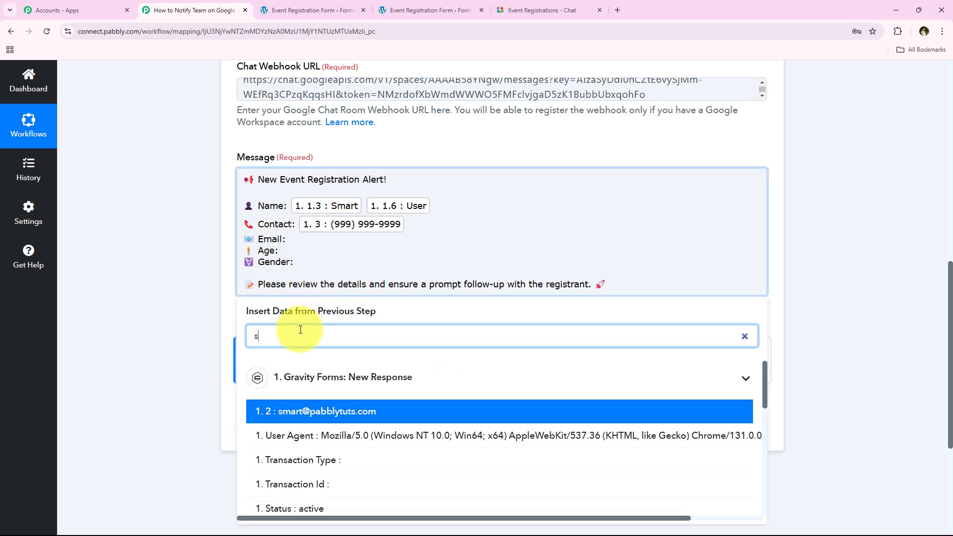
{"action": "left_click", "coordinate": [329, 411]}
Map the age range response (field 16) after Age and the gender response (field 15) after Gender in the message
{"action": "left_click", "coordinate": [309, 259]}
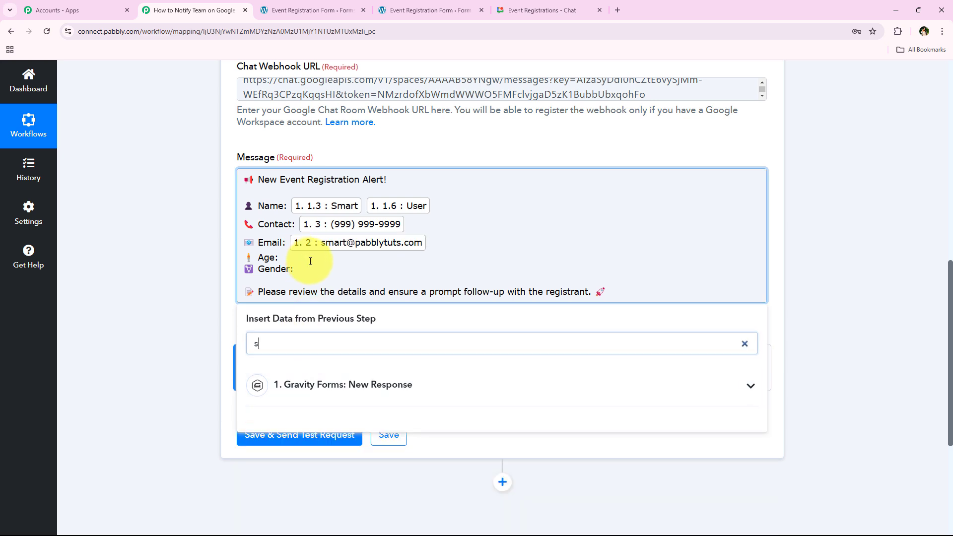
{"action": "double_click", "coordinate": [293, 352]}
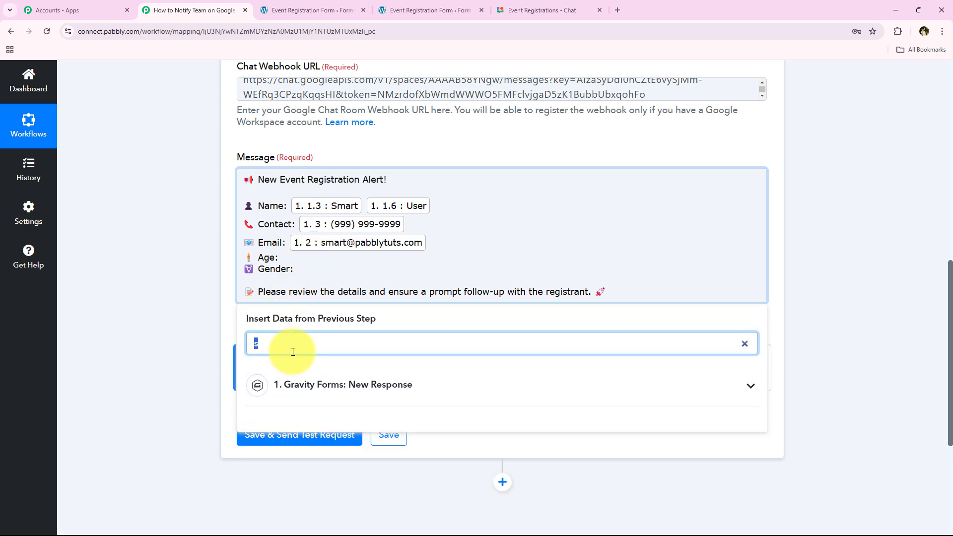
{"action": "type", "text": "2"}
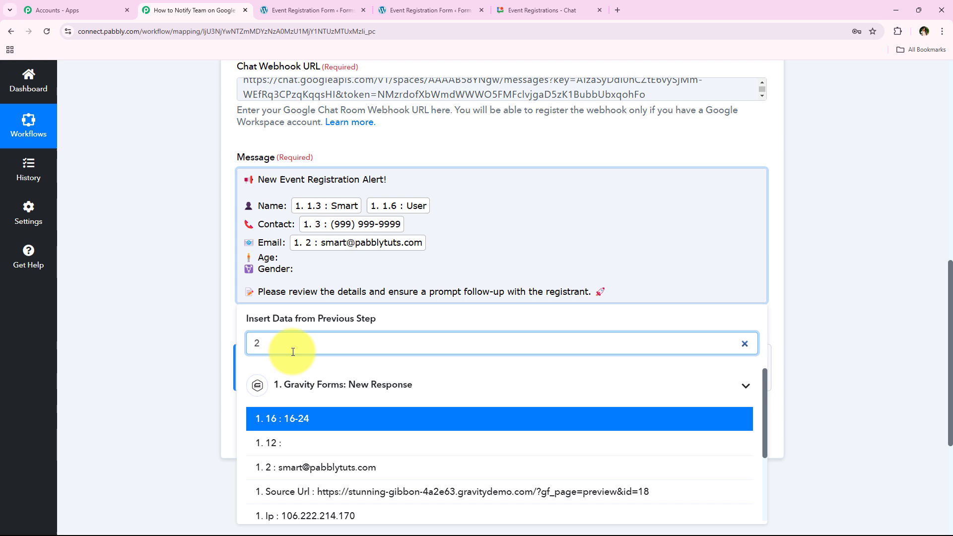
{"action": "left_click", "coordinate": [334, 418]}
{"action": "left_click", "coordinate": [354, 276]}
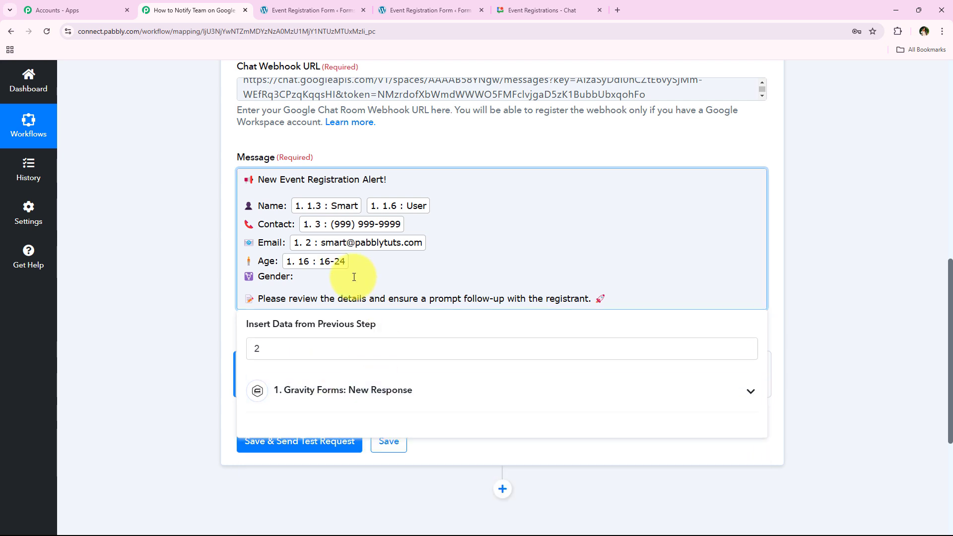
{"action": "double_click", "coordinate": [305, 349]}
{"action": "type", "text": "m"}
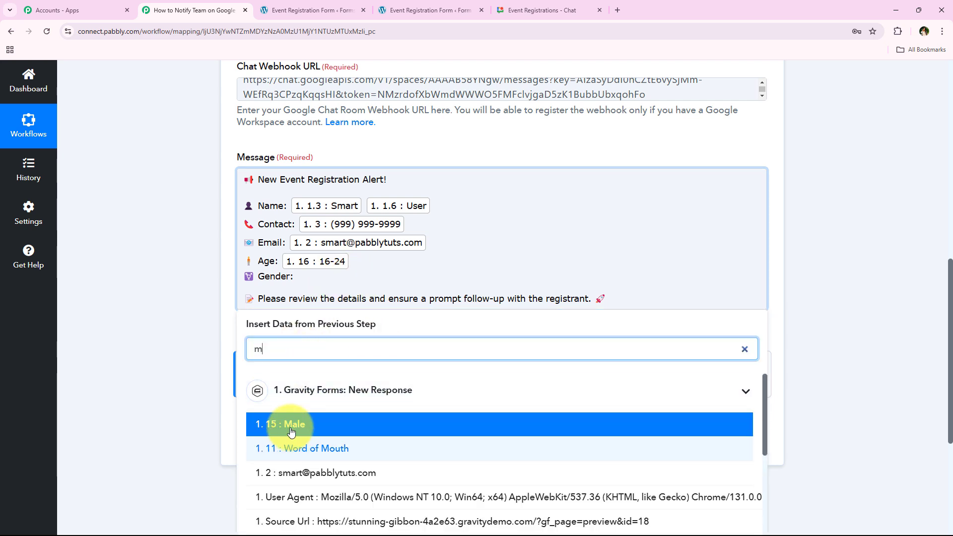
{"action": "left_click", "coordinate": [273, 424]}
{"action": "left_click", "coordinate": [219, 294]}
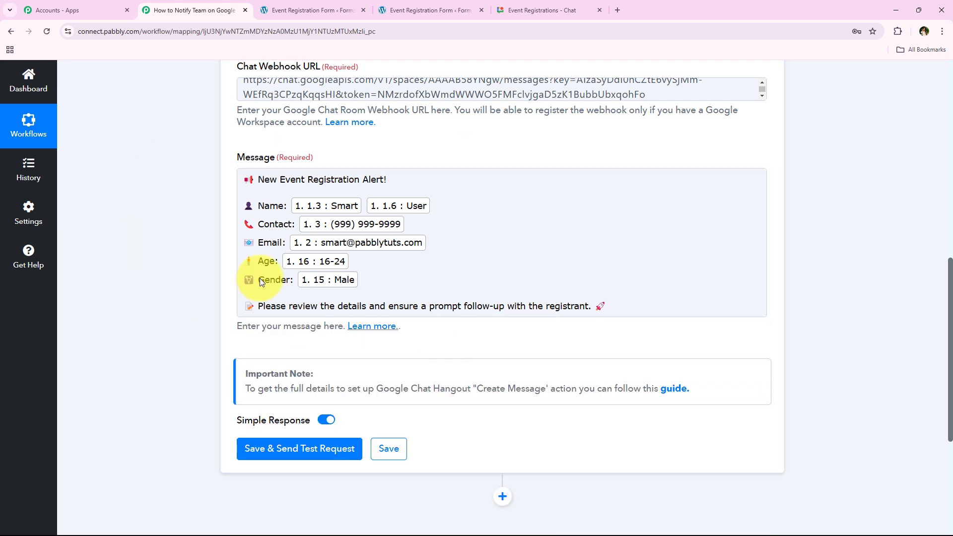
Save the Google Chat action and send a test request, then collapse the Create Message step after reviewing the response
{"action": "left_click", "coordinate": [305, 454]}
{"action": "scroll", "coordinate": [177, 282], "scroll_direction": "down", "scroll_amount": 5}
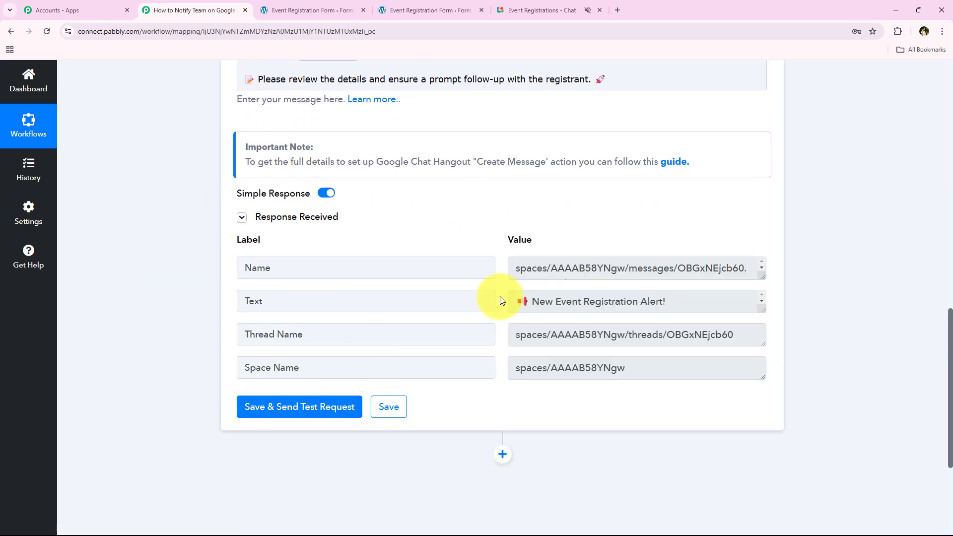
{"action": "scroll", "coordinate": [149, 286], "scroll_direction": "up", "scroll_amount": 1}
{"action": "scroll", "coordinate": [149, 286], "scroll_direction": "up", "scroll_amount": 2}
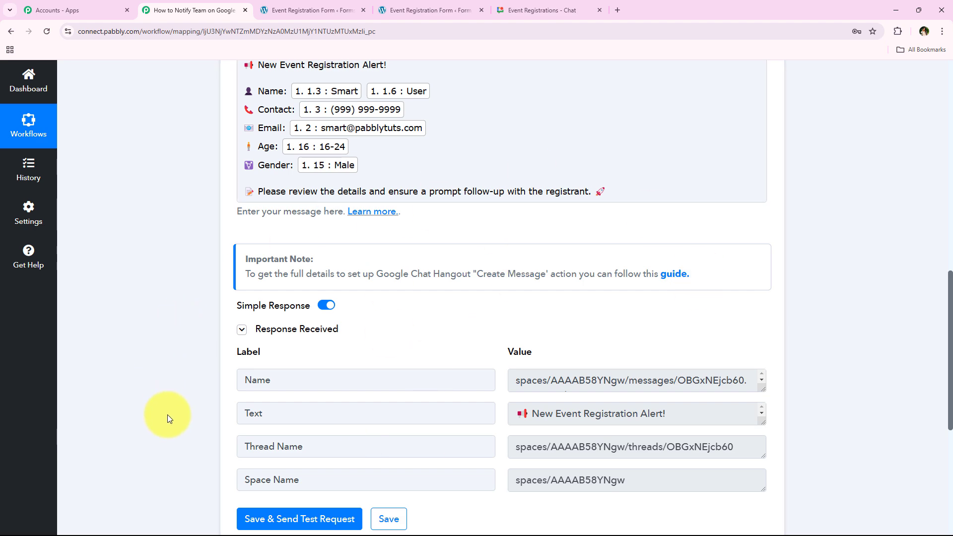
{"action": "scroll", "coordinate": [166, 315], "scroll_direction": "up", "scroll_amount": 12}
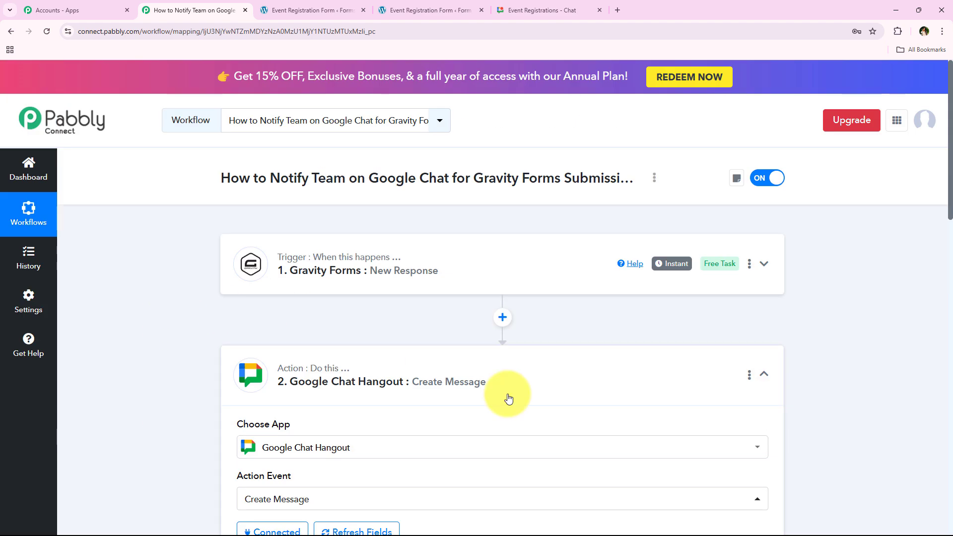
{"action": "left_click", "coordinate": [508, 397]}
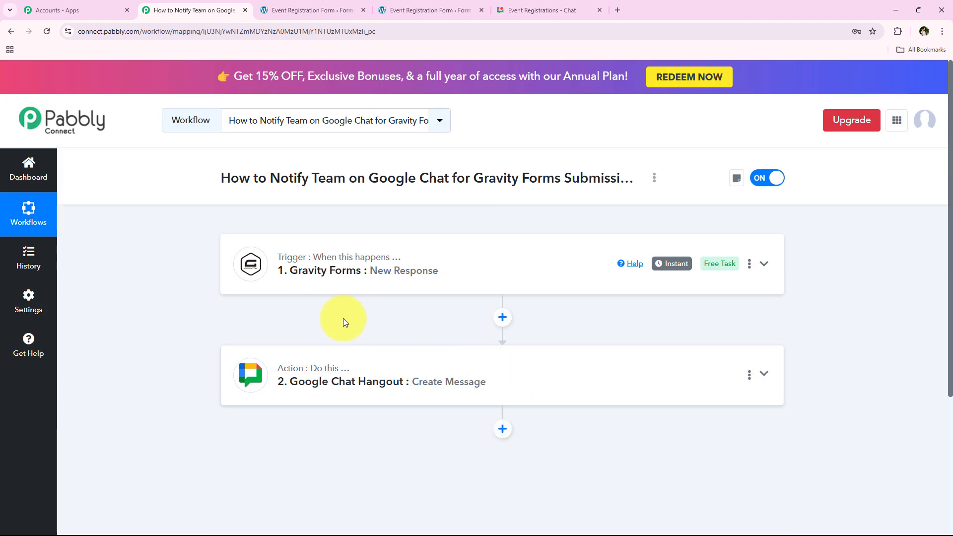
Switch to Google Chat and check the details of the newest Test Connection alert in the Event Registrations space
{"action": "left_click", "coordinate": [530, 3]}
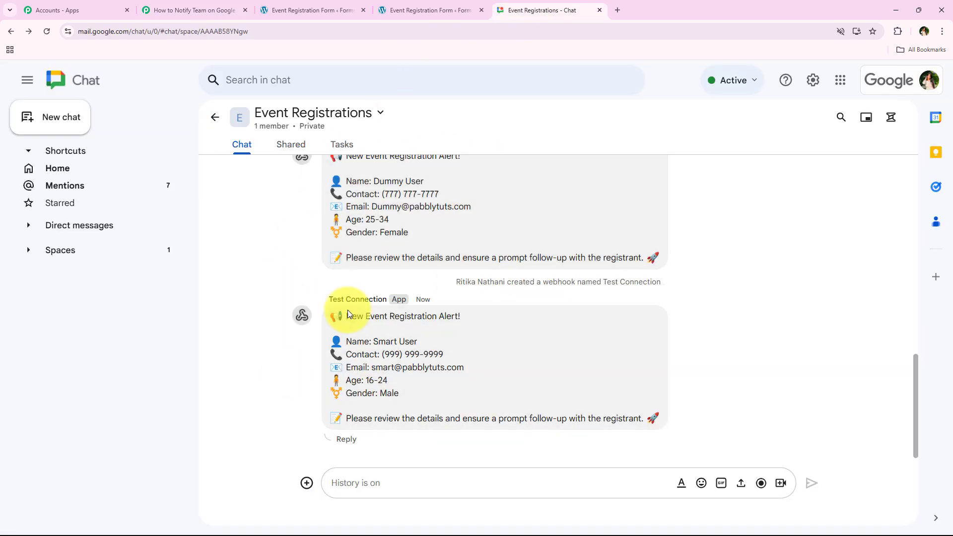
{"action": "left_click_drag", "start_coordinate": [346, 316], "coordinate": [470, 323]}
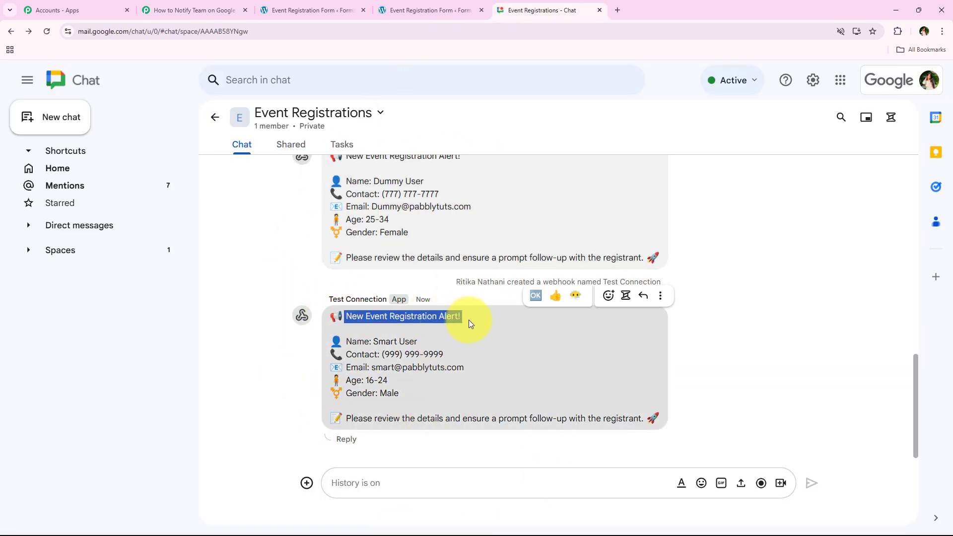
{"action": "left_click_drag", "start_coordinate": [378, 341], "coordinate": [418, 343]}
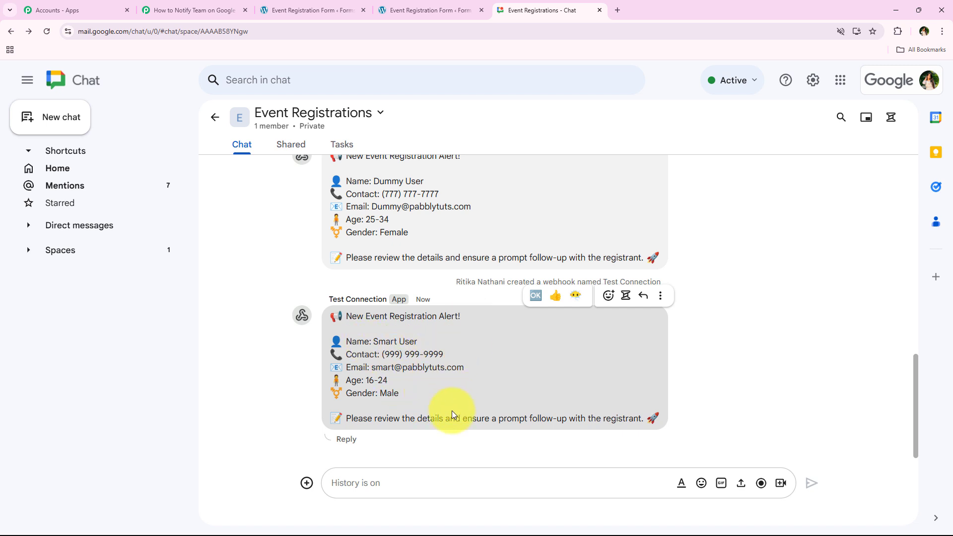
Switch to the Gravity Forms editor and open a fresh preview of the Event Registration Form, closing the old preview
{"action": "left_click", "coordinate": [186, 10]}
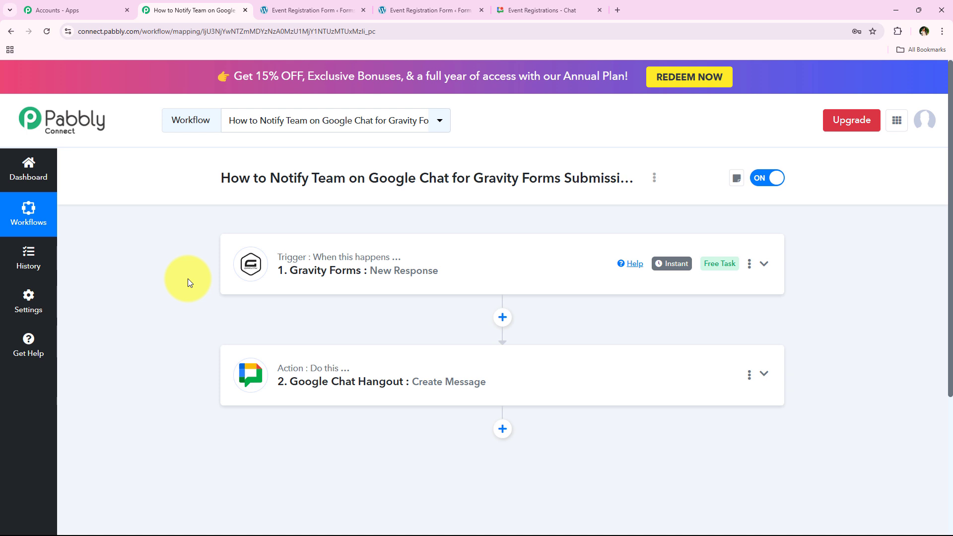
{"action": "left_click", "coordinate": [309, 10]}
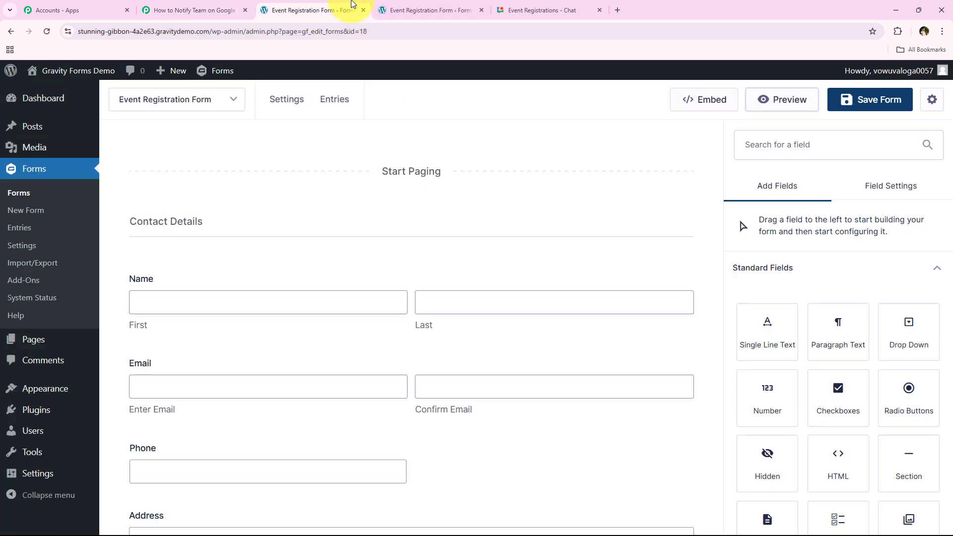
{"action": "left_click", "coordinate": [774, 113]}
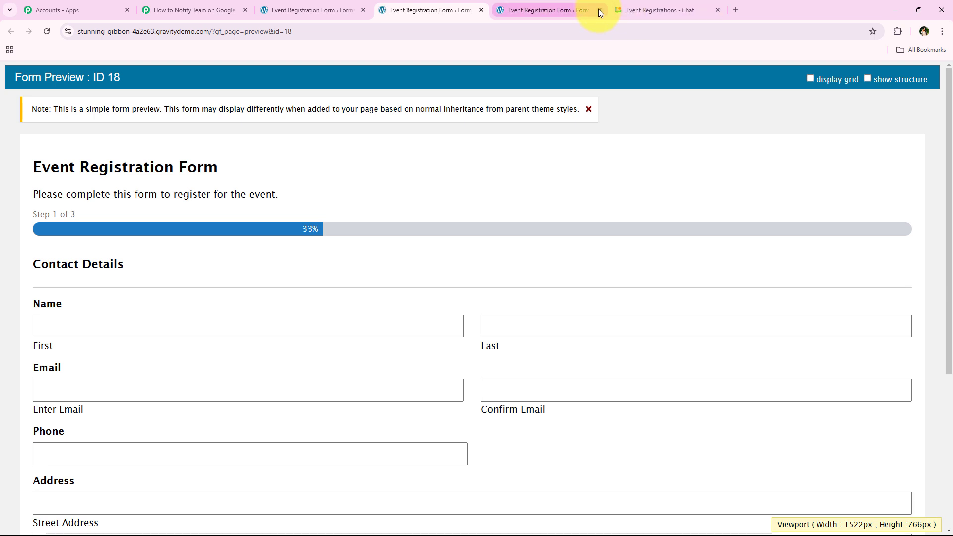
Fill in the registration form's contact details using the last saved test profile among the browser's address suggestions
{"action": "scroll", "coordinate": [379, 239], "scroll_direction": "down", "scroll_amount": 2}
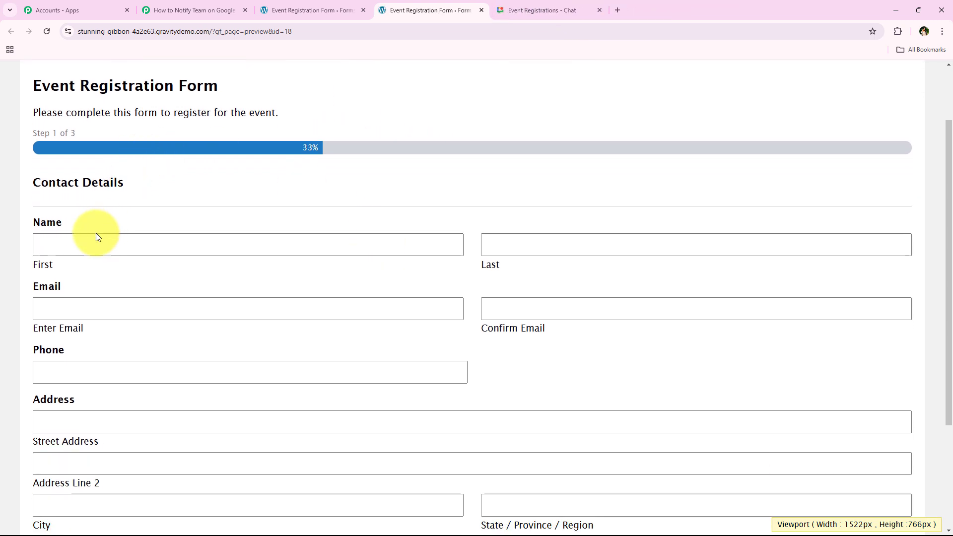
{"action": "left_click", "coordinate": [96, 233]}
{"action": "scroll", "coordinate": [278, 317], "scroll_direction": "up", "scroll_amount": 2}
{"action": "left_click", "coordinate": [277, 318]}
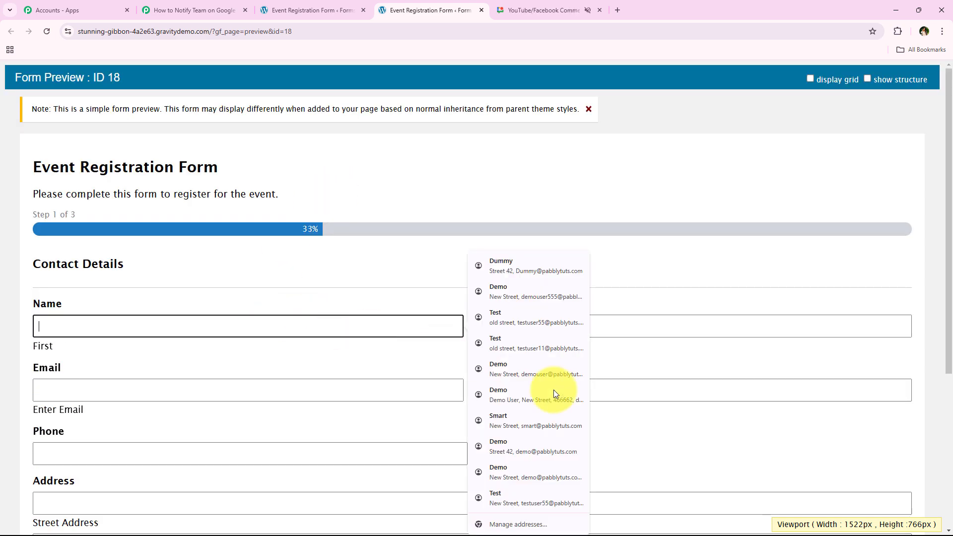
{"action": "scroll", "coordinate": [656, 409], "scroll_direction": "down", "scroll_amount": 2}
{"action": "left_click", "coordinate": [436, 226]}
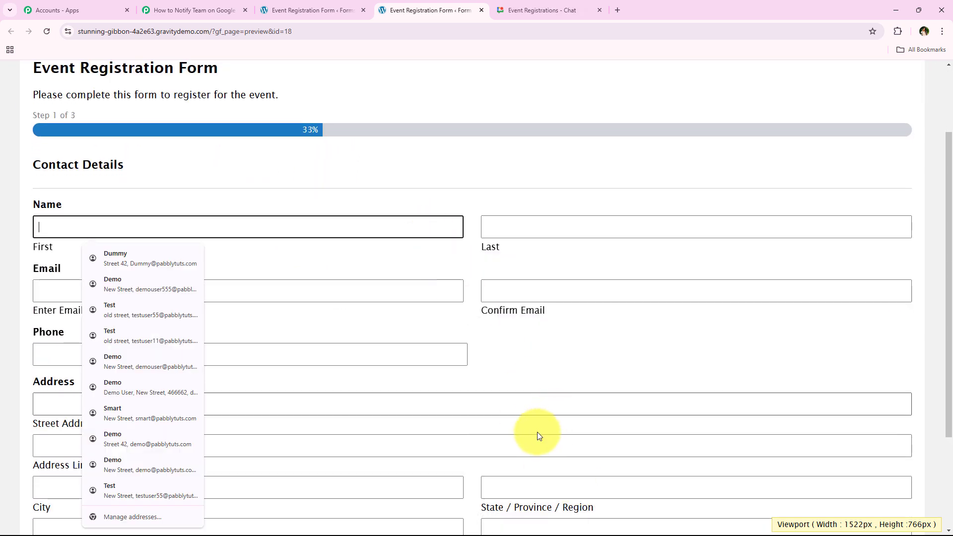
{"action": "left_click", "coordinate": [135, 488]}
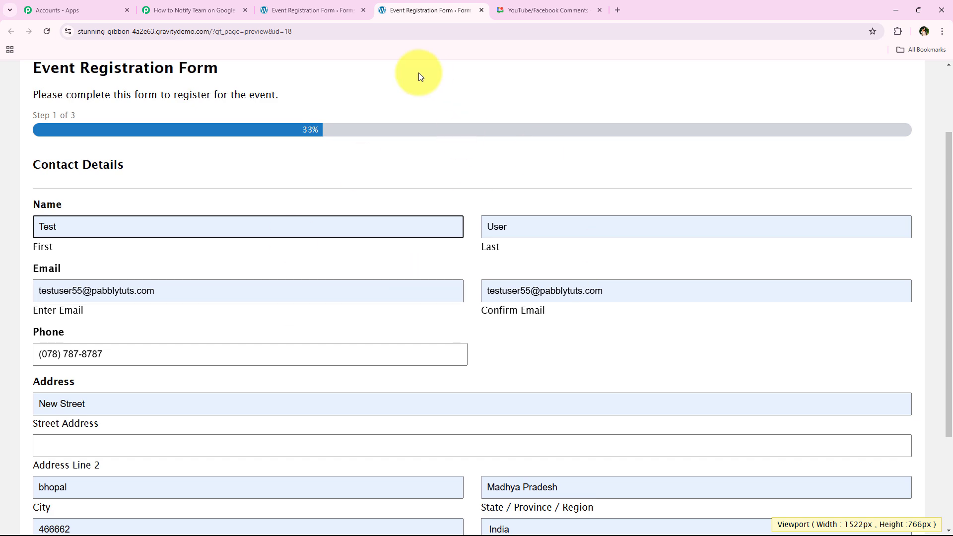
Continue to the form's event details page and save the submitted contact address in the browser
{"action": "scroll", "coordinate": [362, 304], "scroll_direction": "down", "scroll_amount": 3}
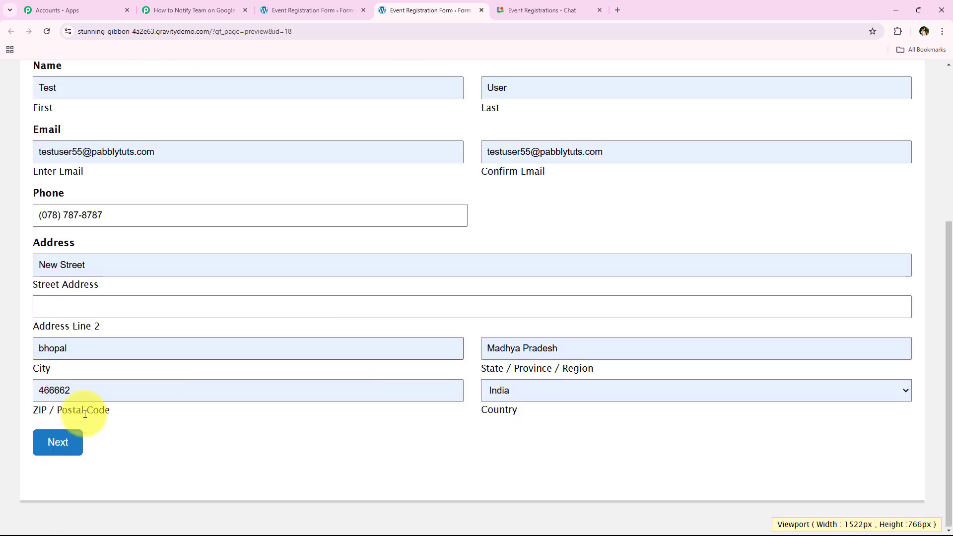
{"action": "left_click", "coordinate": [74, 441]}
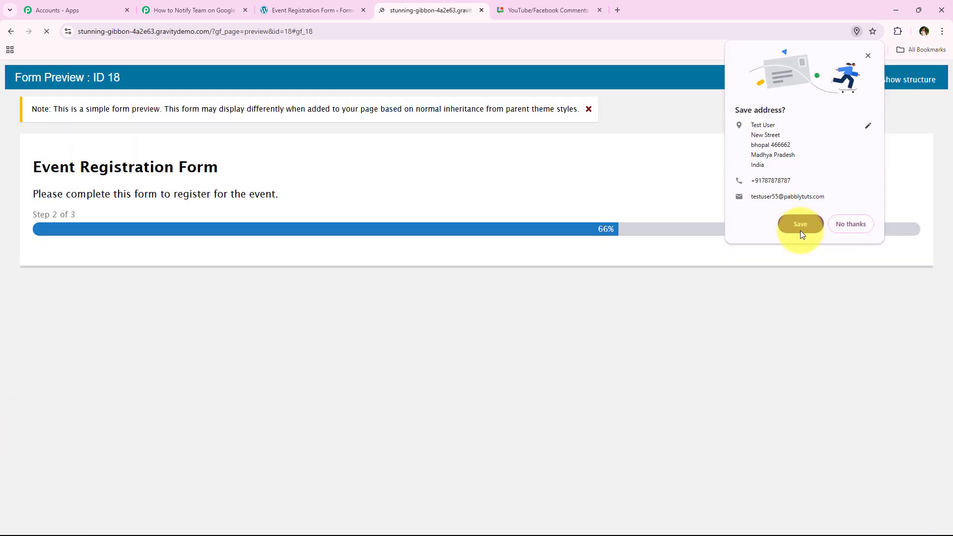
{"action": "left_click", "coordinate": [799, 226]}
Set Gender to Female, Age to 35-44 and the event source to Word of Mouth, and continue to the payment details
{"action": "left_click", "coordinate": [149, 308]}
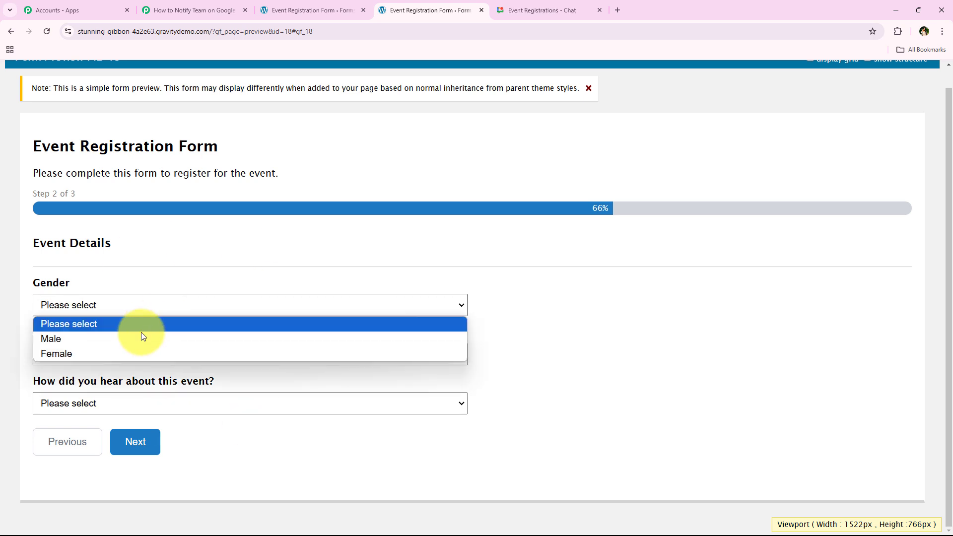
{"action": "left_click", "coordinate": [123, 353]}
{"action": "left_click", "coordinate": [108, 355]}
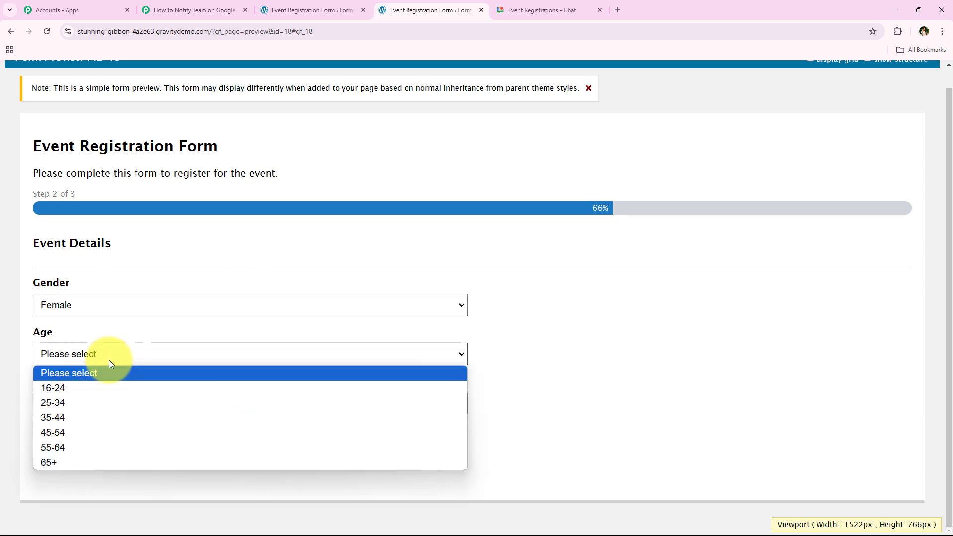
{"action": "left_click", "coordinate": [100, 417]}
{"action": "left_click", "coordinate": [72, 403]}
{"action": "left_click", "coordinate": [73, 466]}
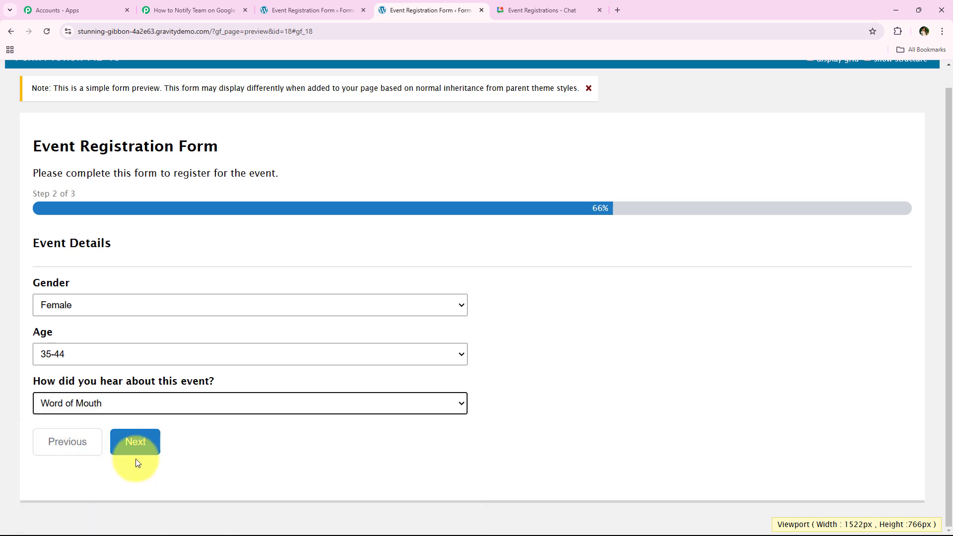
{"action": "left_click", "coordinate": [139, 455]}
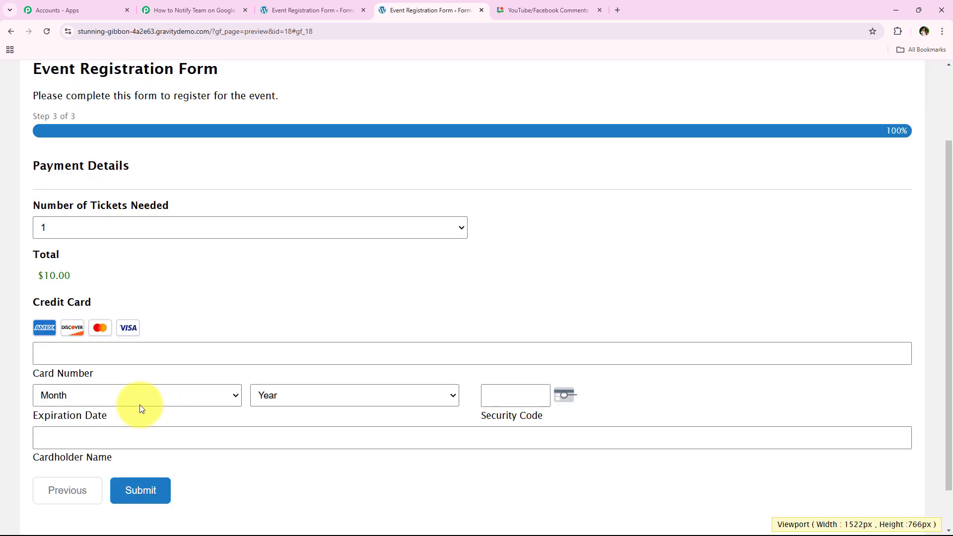
Fill in the card number and remaining credit card details for one ticket, and submit the registration form
{"action": "left_click", "coordinate": [132, 358]}
{"action": "left_click", "coordinate": [148, 386]}
{"action": "left_click", "coordinate": [147, 490]}
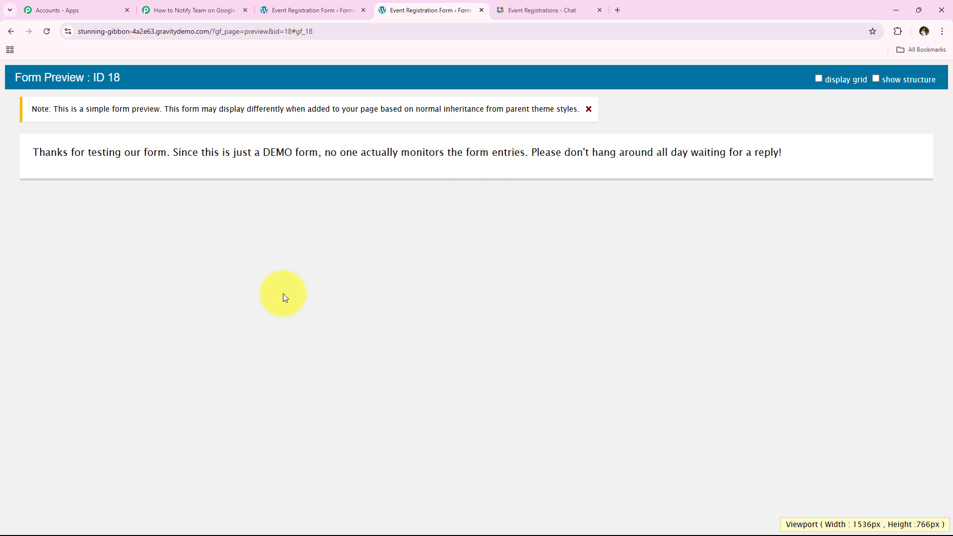
Check the new registration alert in Google Chat's Event Registrations space against the Pabbly Connect workflow, ending on the workflow
{"action": "left_click", "coordinate": [522, 4]}
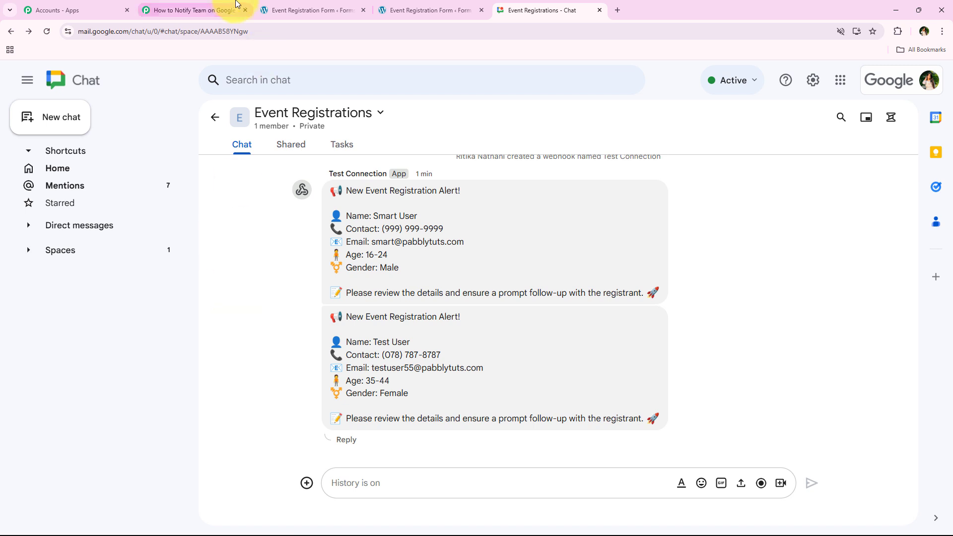
{"action": "left_click", "coordinate": [193, 10]}
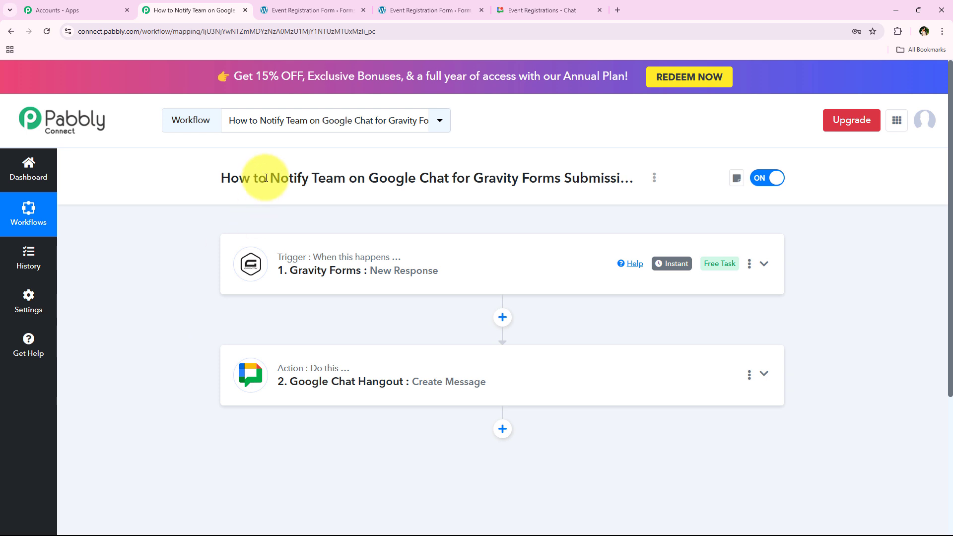
{"action": "left_click", "coordinate": [550, 10]}
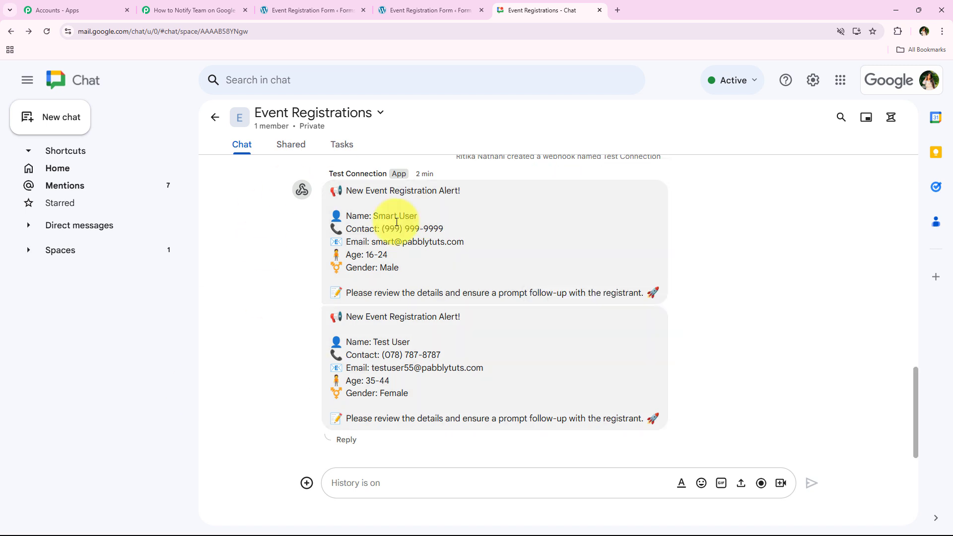
{"action": "left_click", "coordinate": [187, 6]}
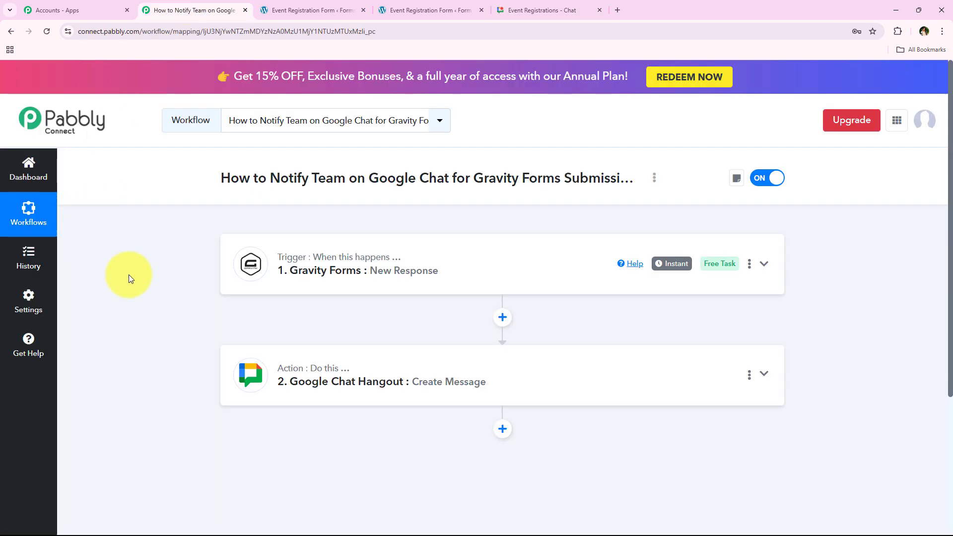